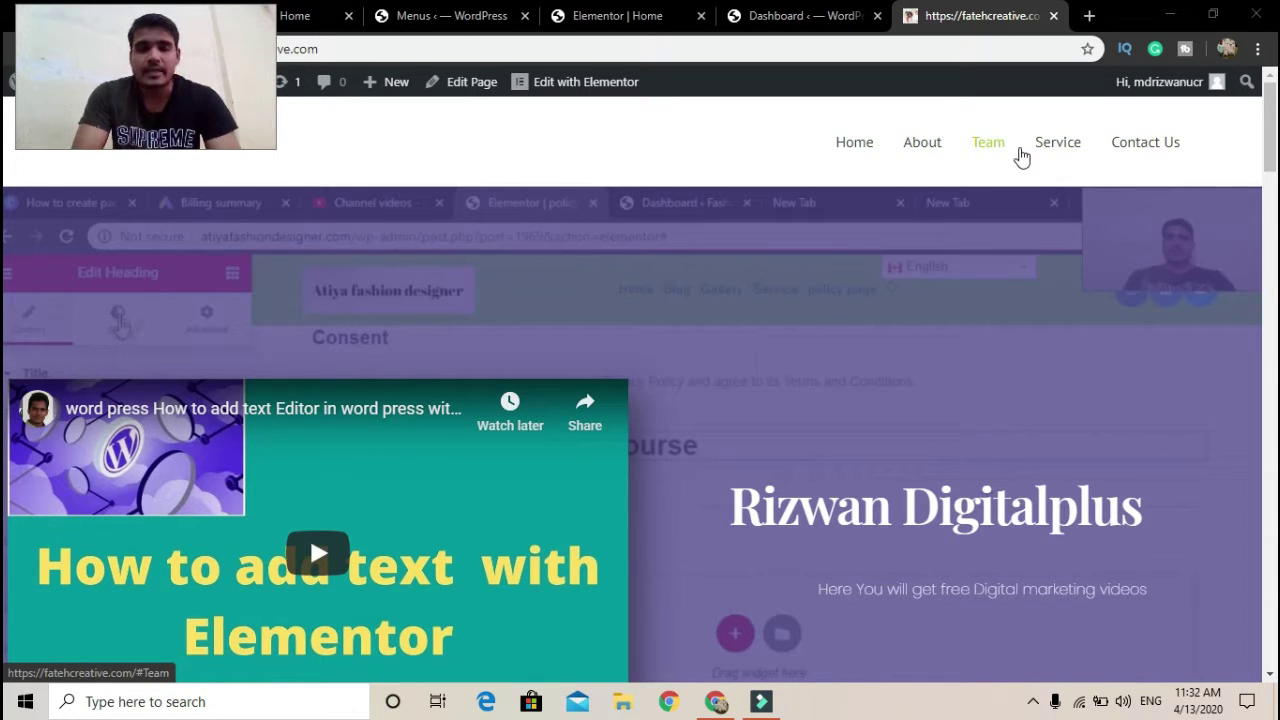
- View the About, Team and Service sections of the finished one-page site through its navigation links
click(923, 148)
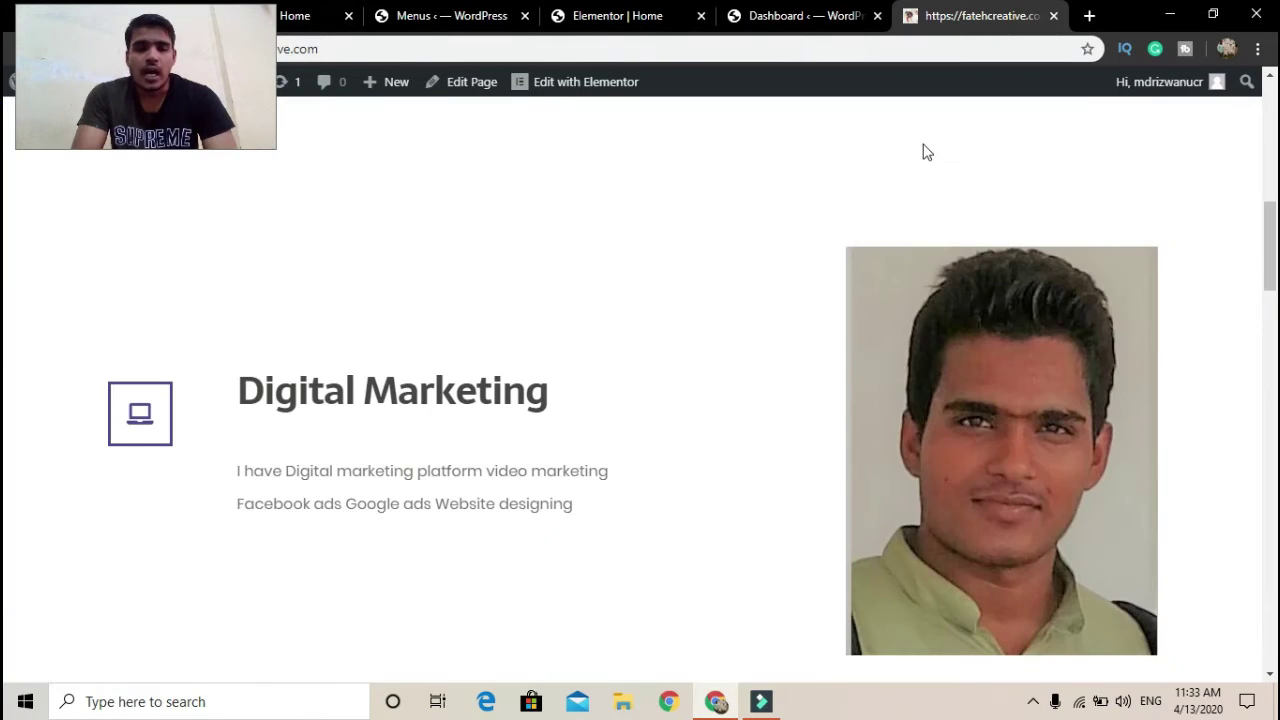
scroll(926, 152, up, 5)
click(988, 141)
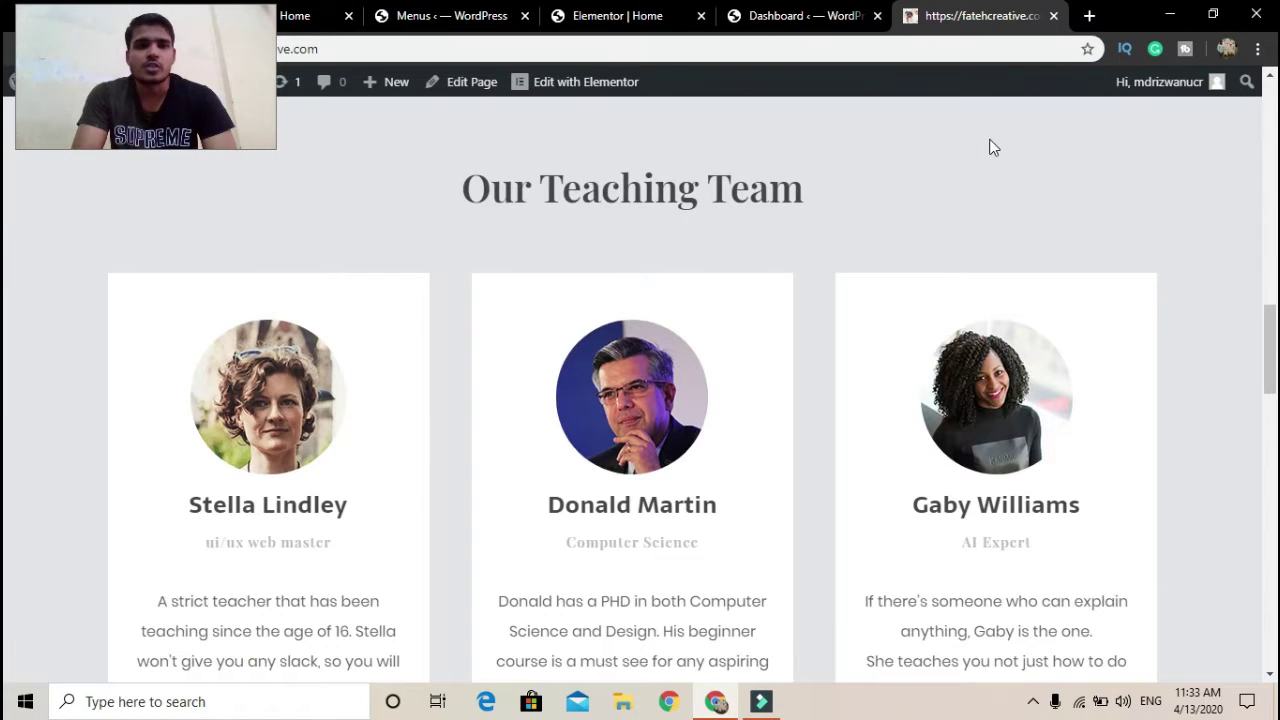
scroll(990, 147, up, 5)
click(1080, 143)
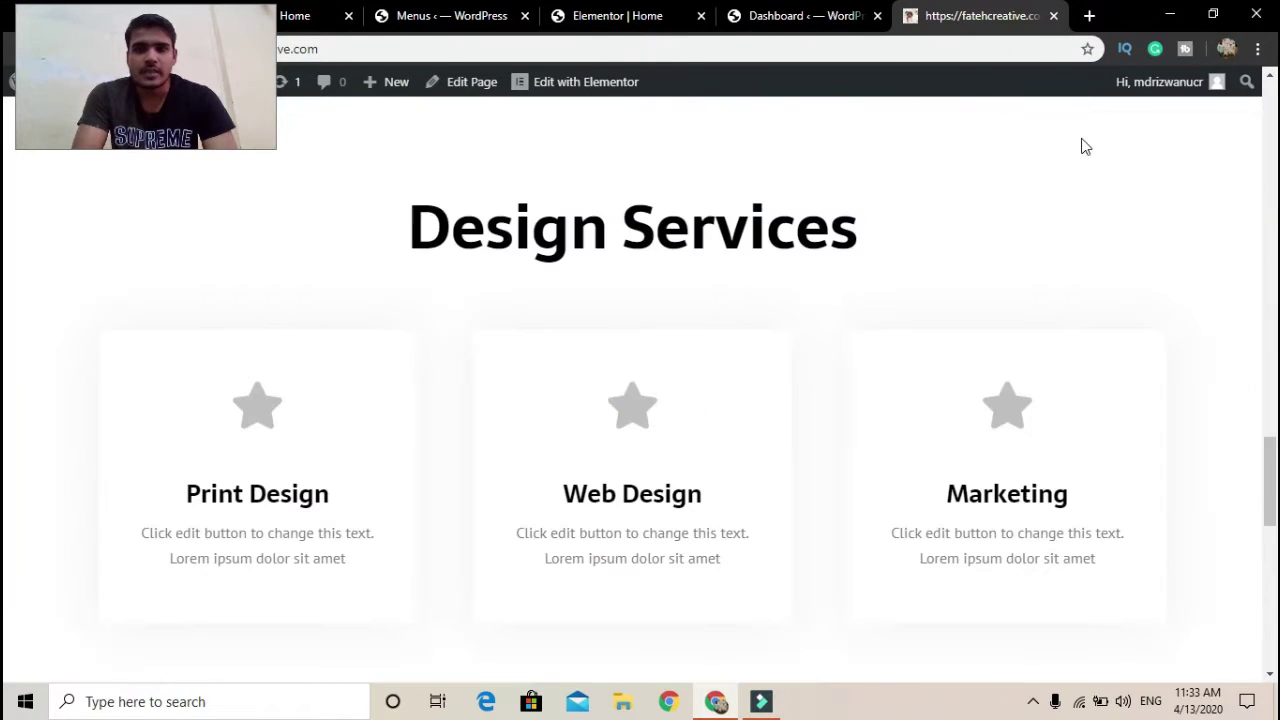
scroll(1084, 145, up, 5)
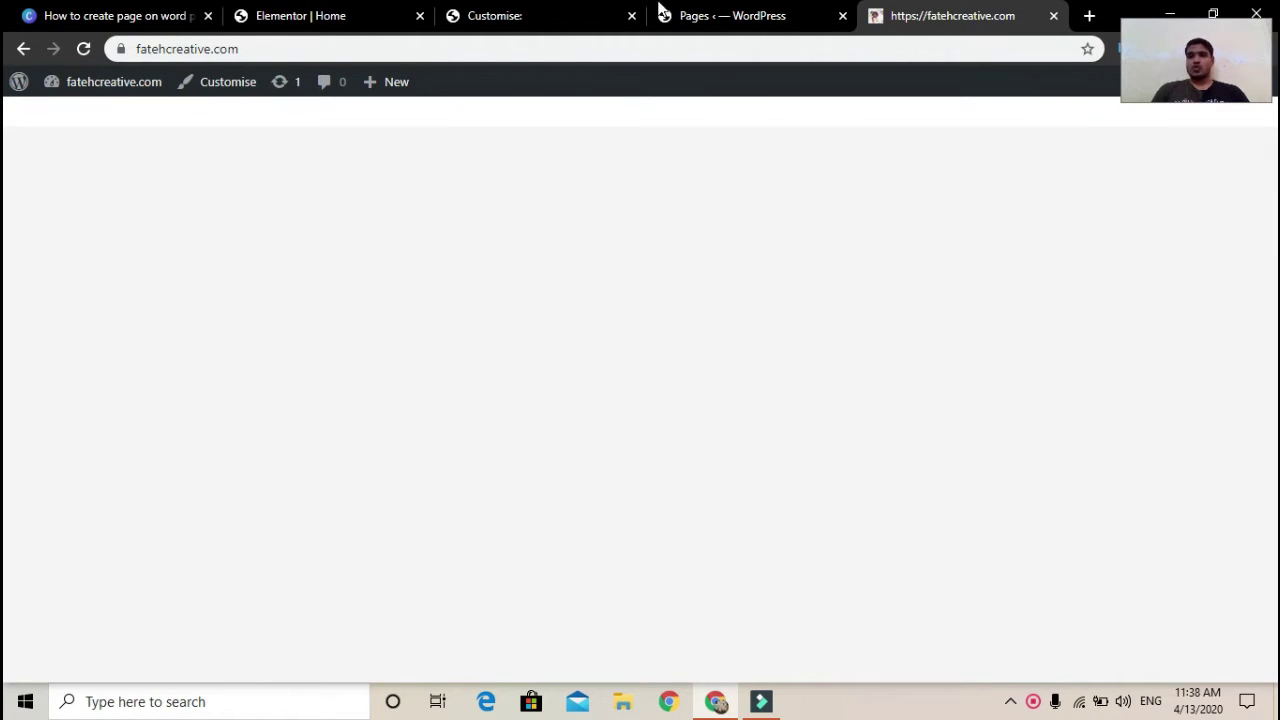
- Close the leftover Customise and Elementor Home browser tabs, keeping the WordPress Pages admin tab
click(660, 12)
click(490, 14)
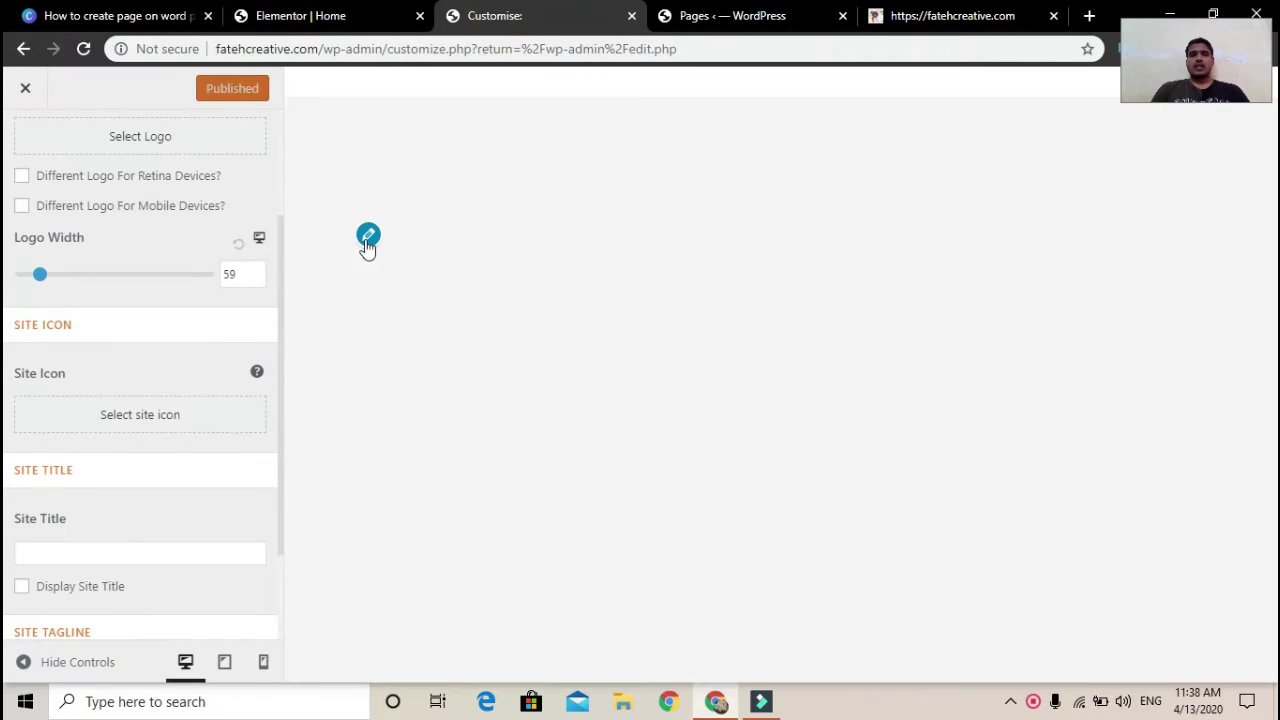
click(632, 16)
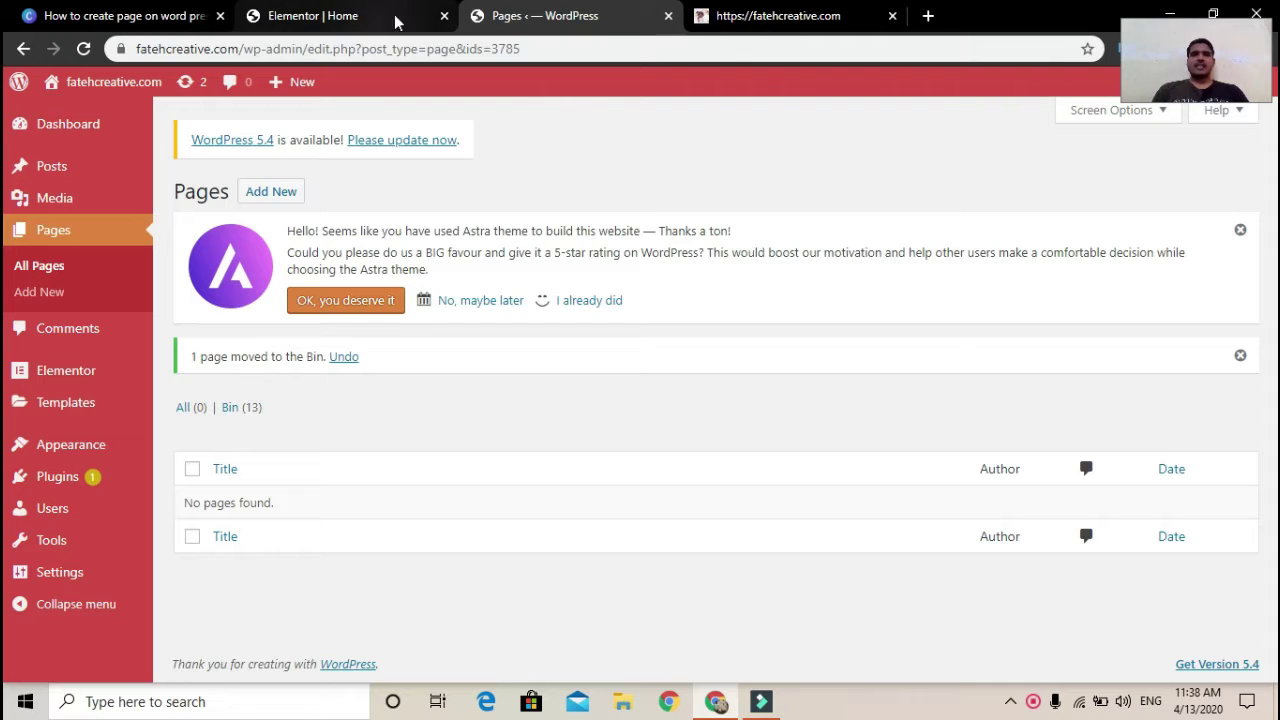
click(444, 16)
- View the Elementor general settings and the list of installed plugins in the WordPress admin
click(97, 372)
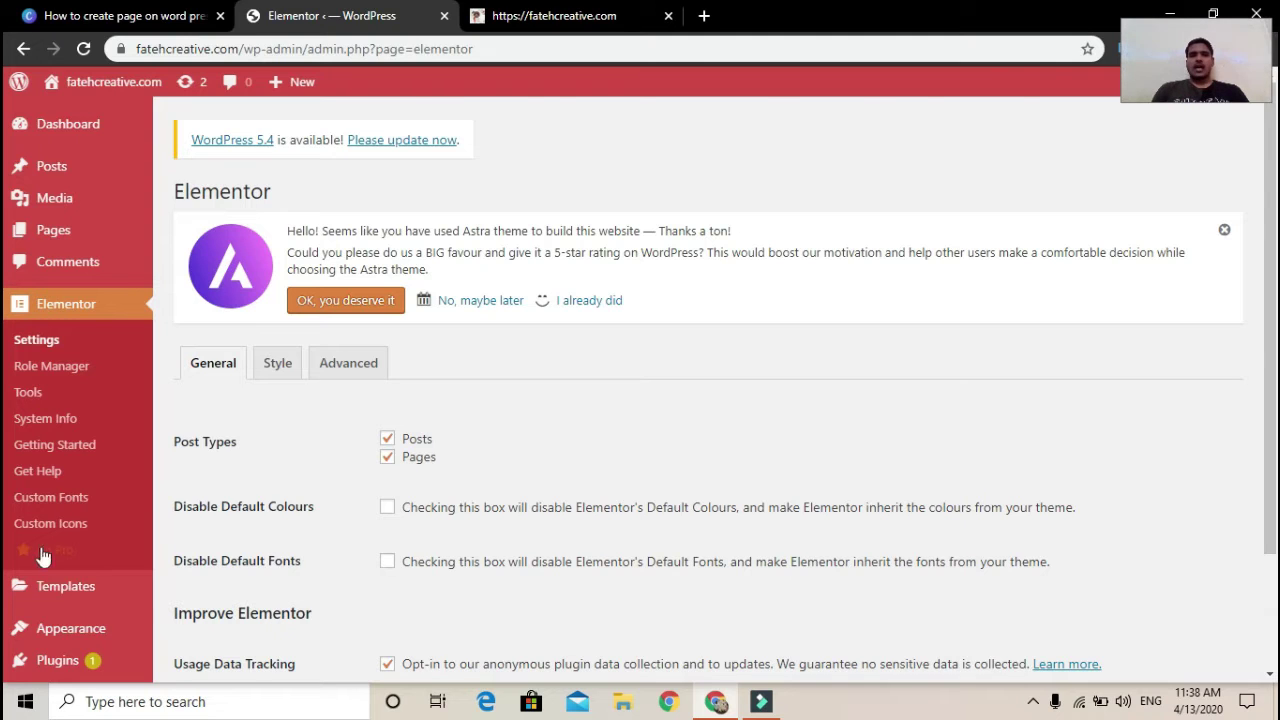
scroll(42, 556, down, 2)
click(57, 513)
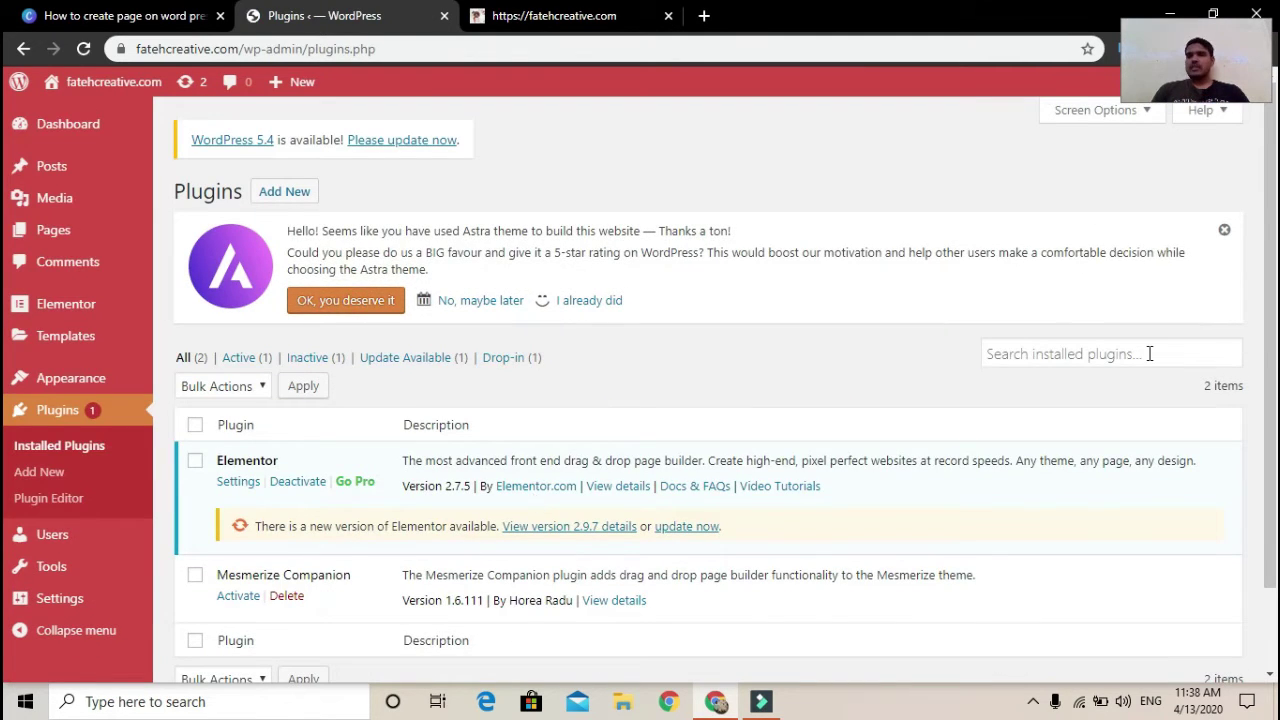
- Open the installed themes and look over the details of the active Astra theme
mouse_move(43, 380)
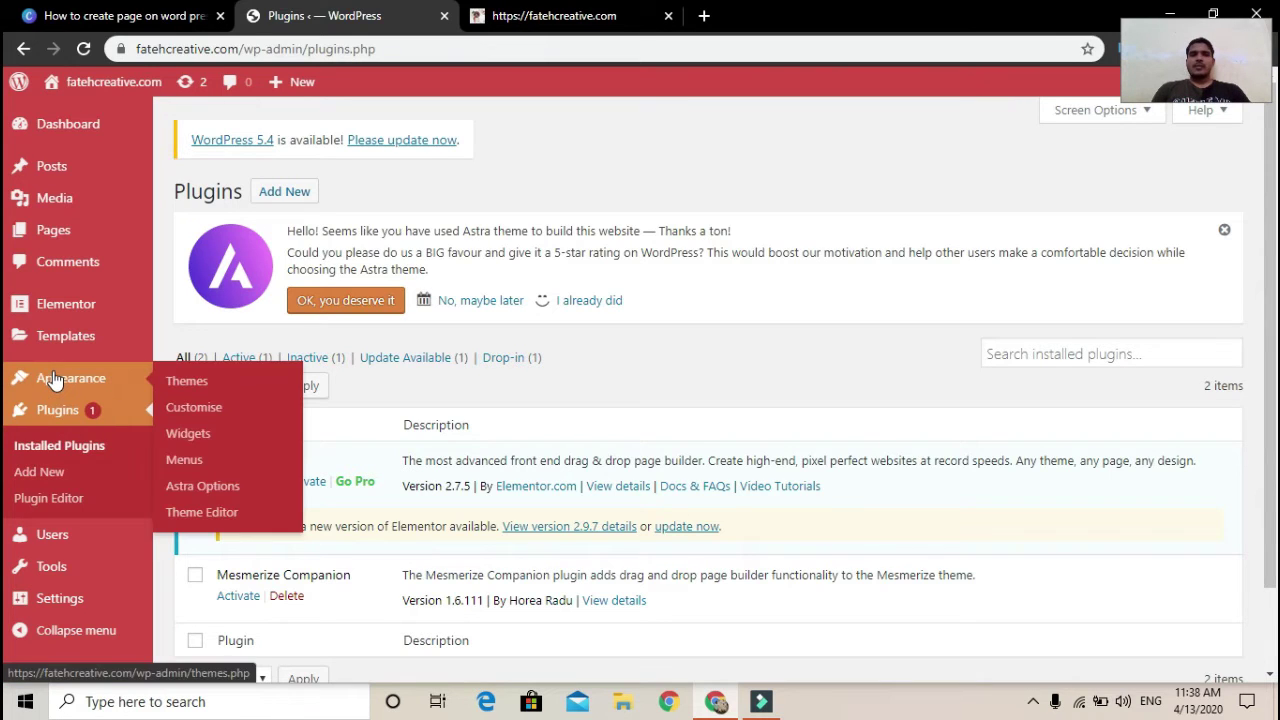
click(200, 392)
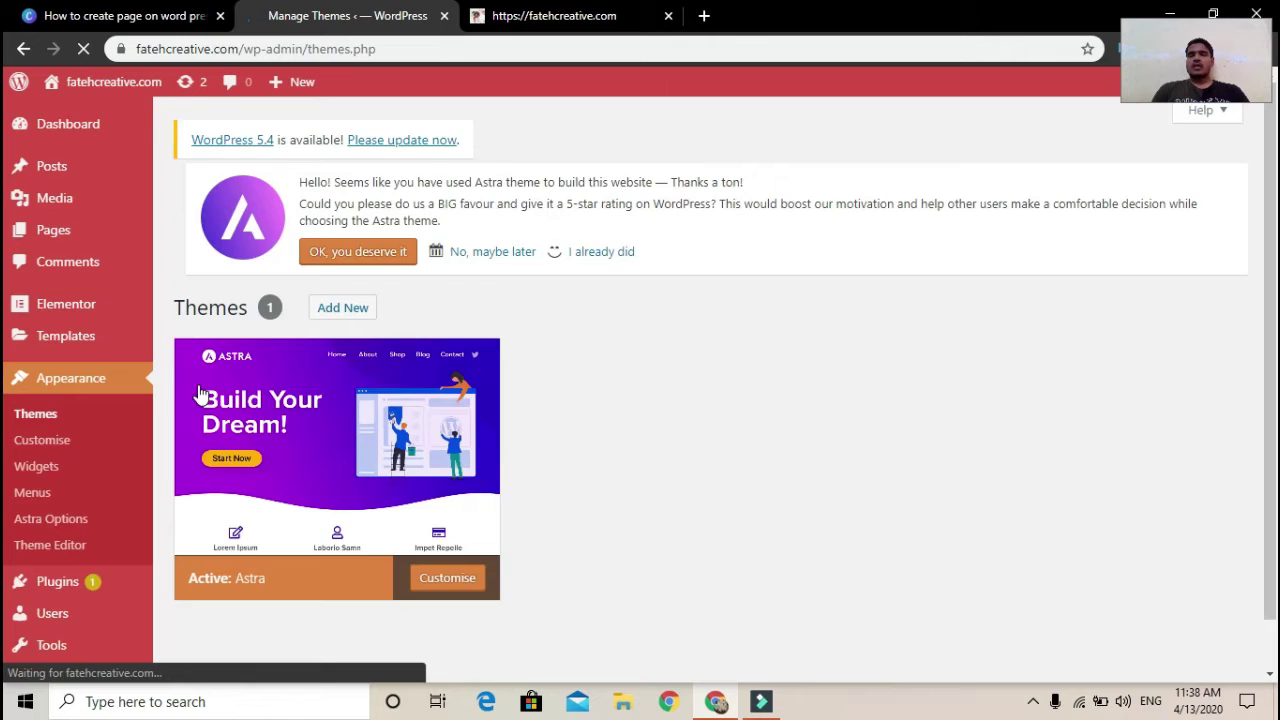
click(200, 392)
scroll(200, 392, down, 4)
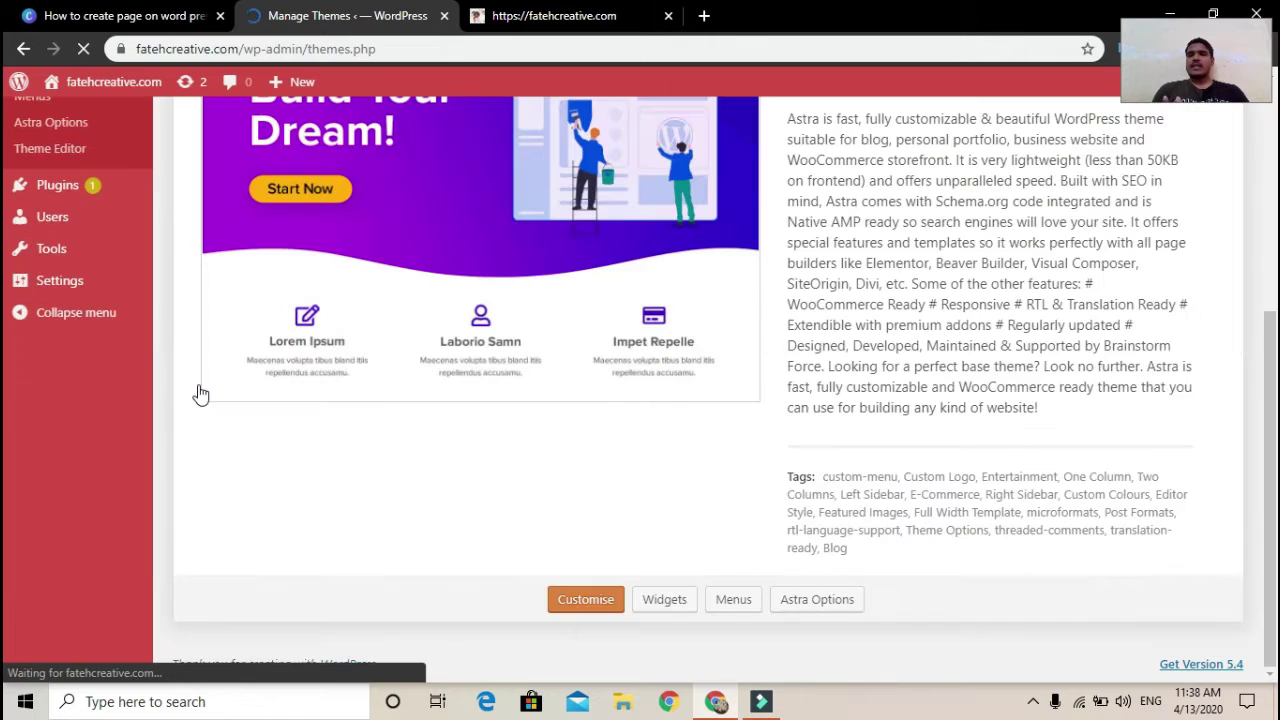
scroll(594, 402, up, 4)
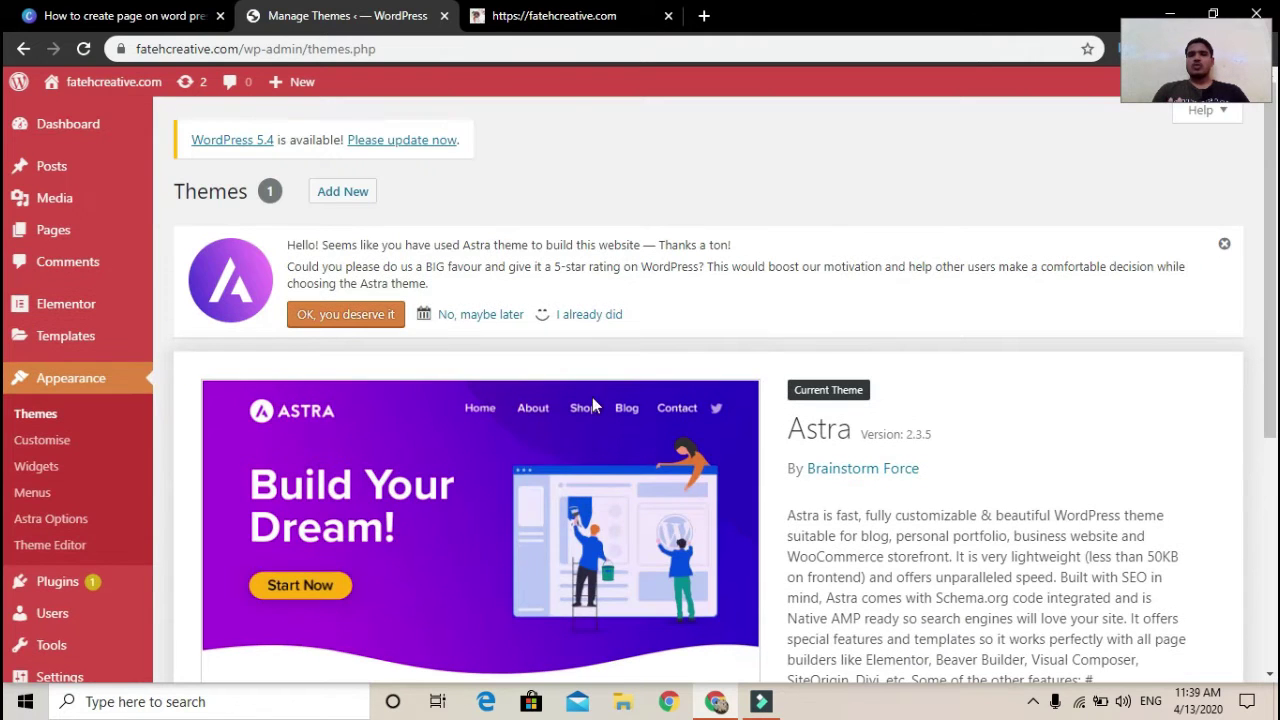
- Browse the featured themes available to add, and view the details of the Twenty Twenty theme without installing it
click(331, 195)
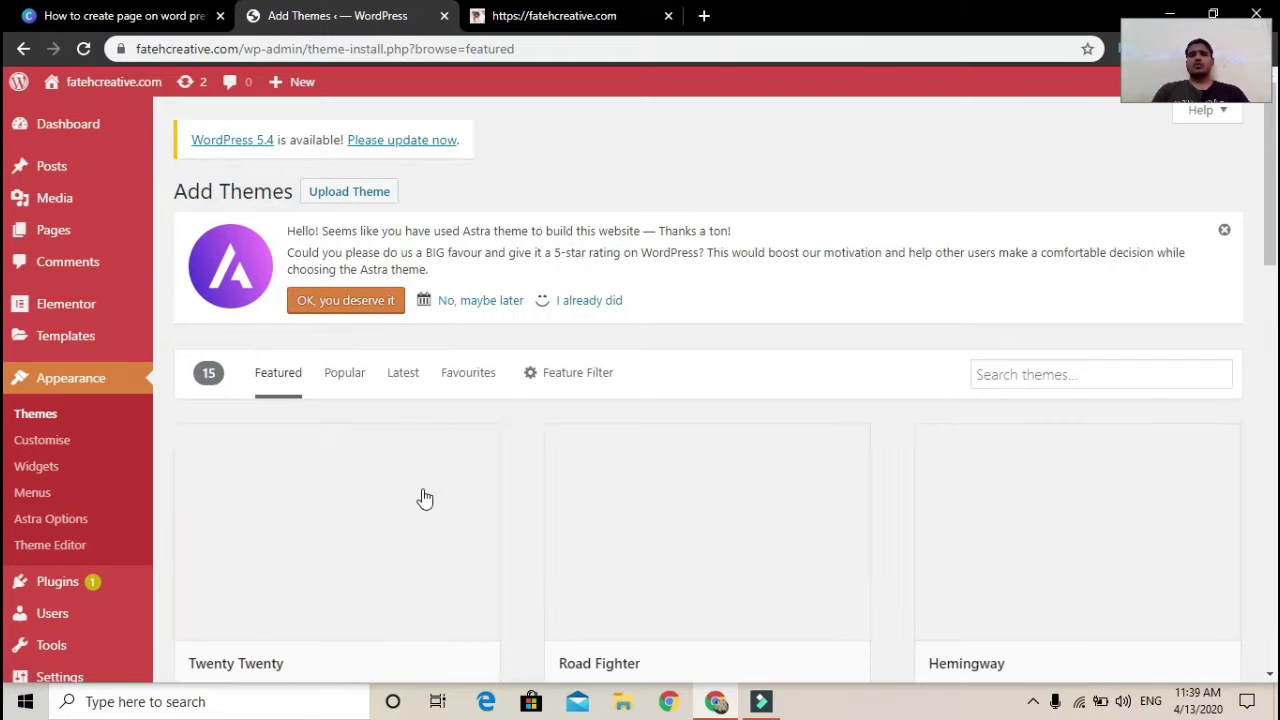
scroll(506, 486, down, 3)
scroll(724, 547, down, 7)
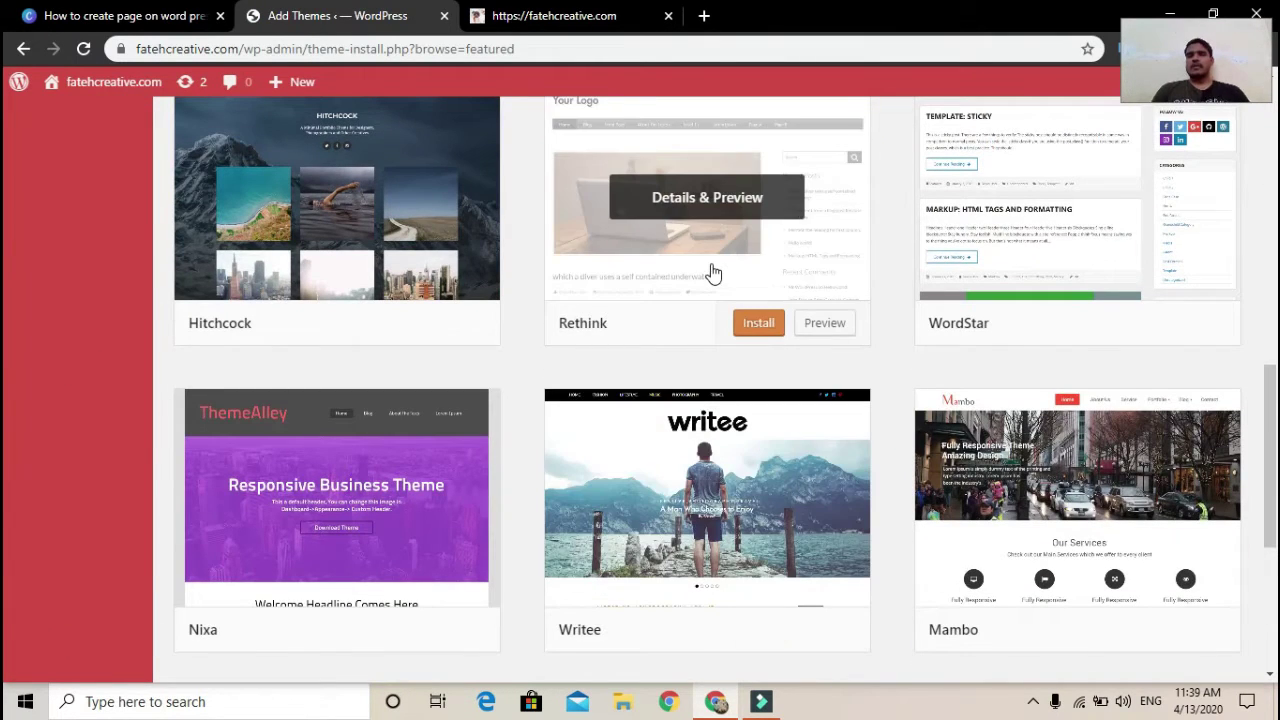
scroll(712, 272, up, 10)
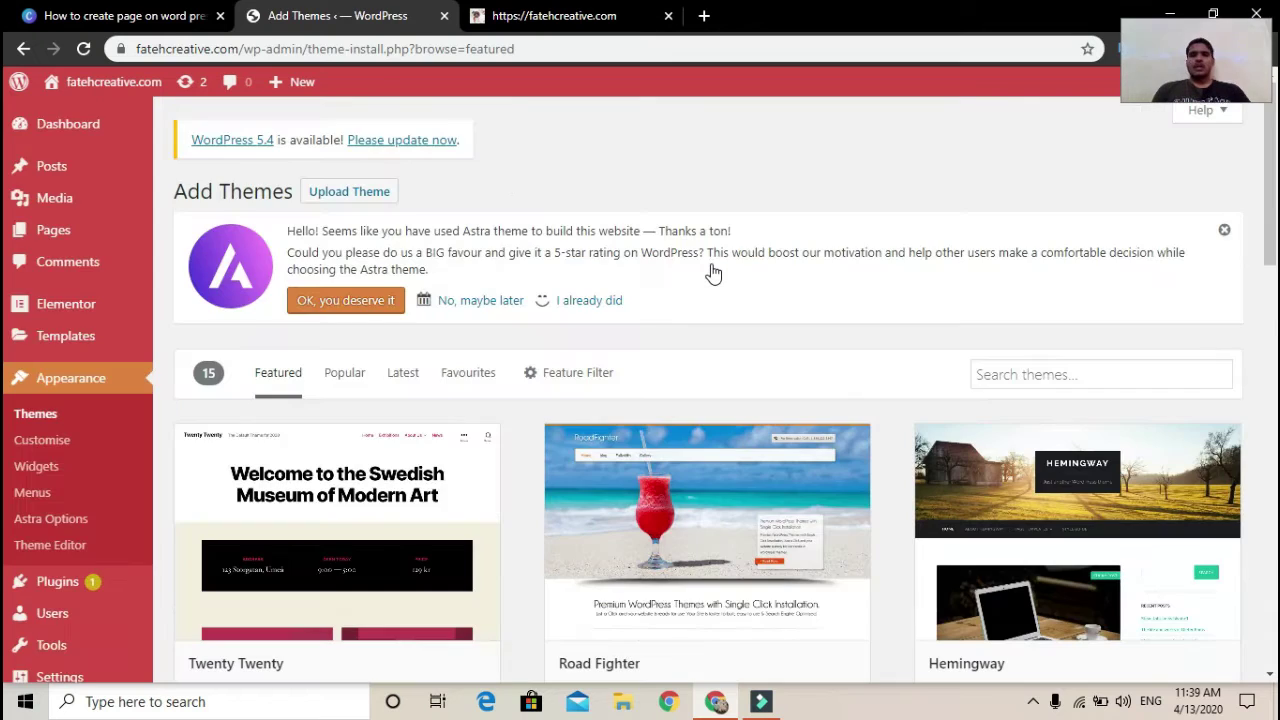
click(343, 498)
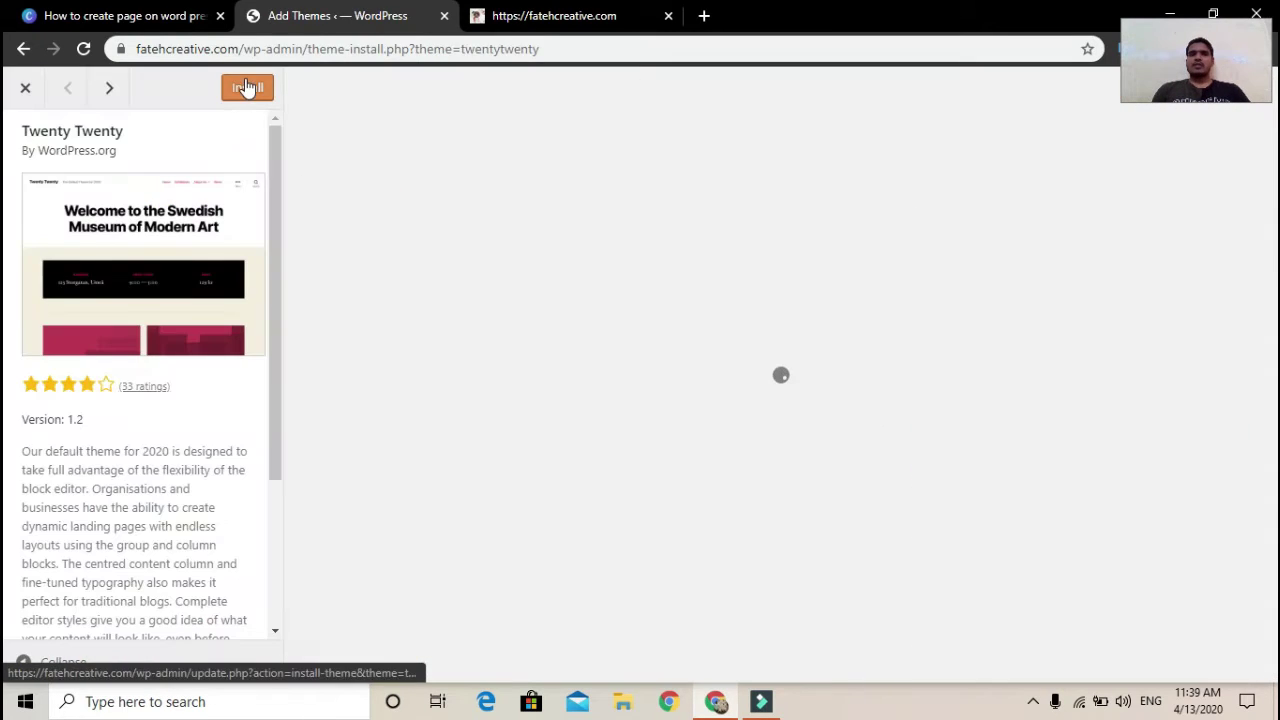
click(25, 88)
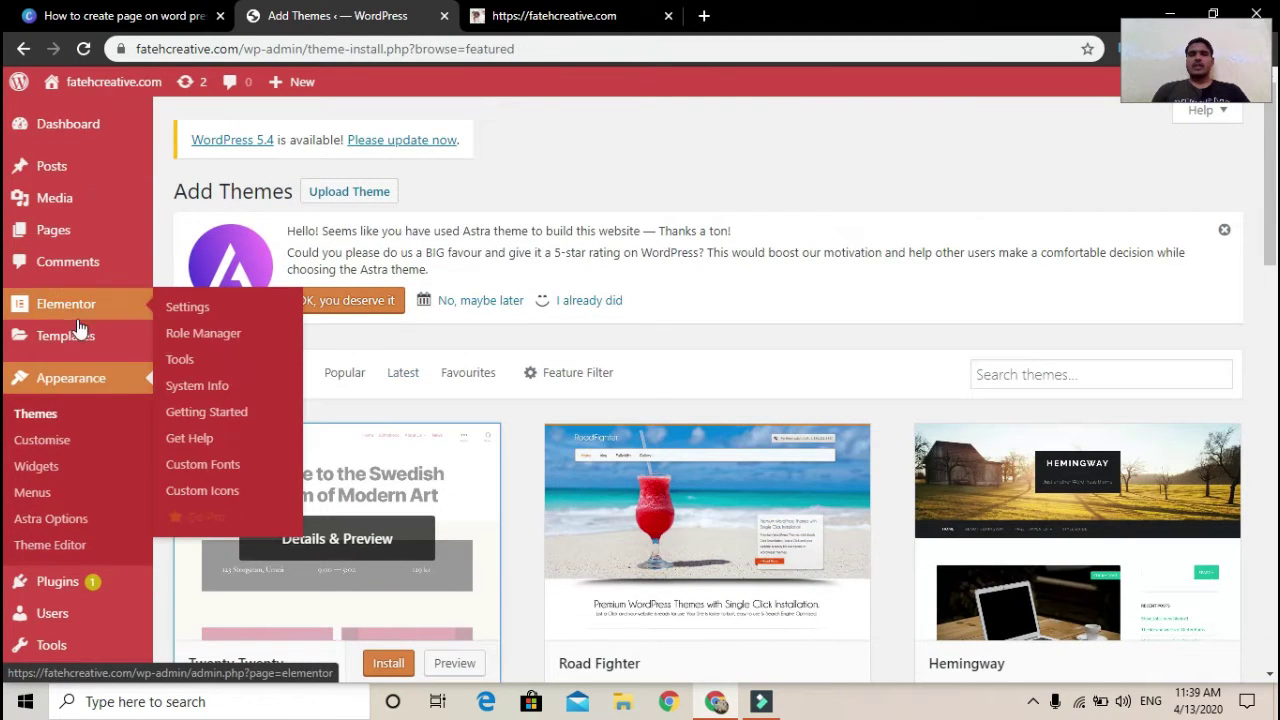
- Add a new WordPress page titled "Home"
mouse_move(83, 337)
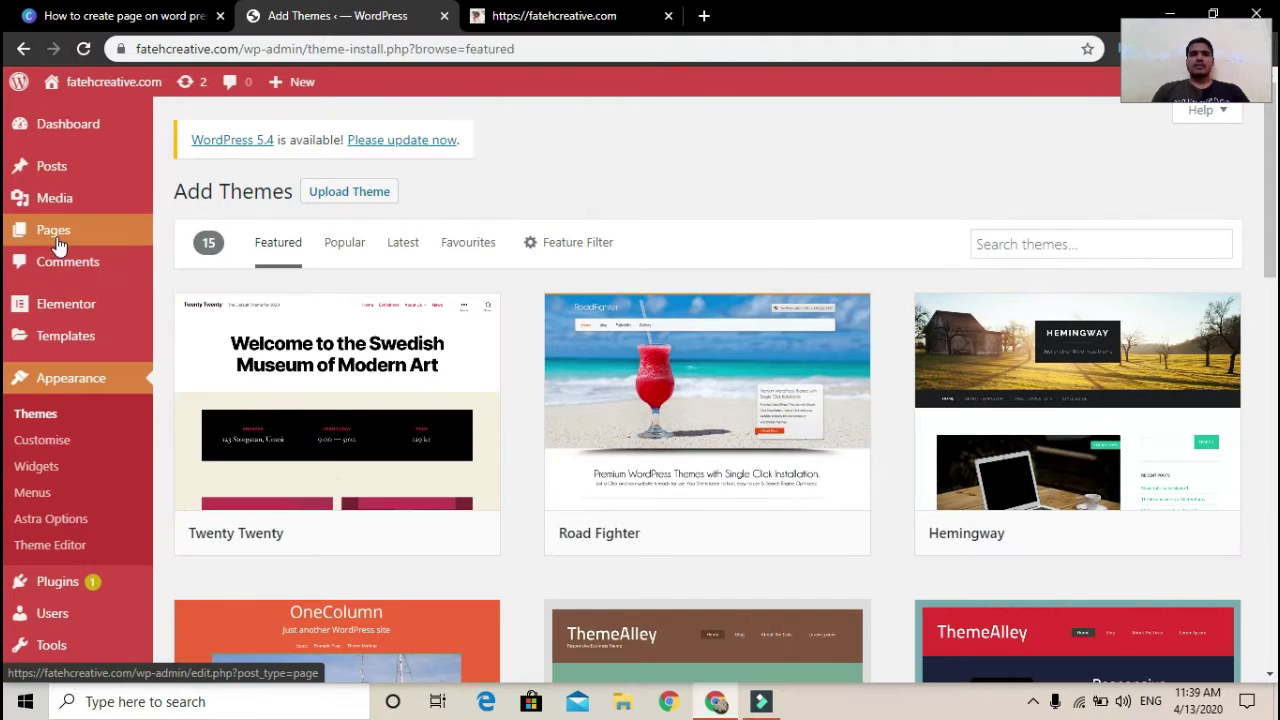
click(57, 240)
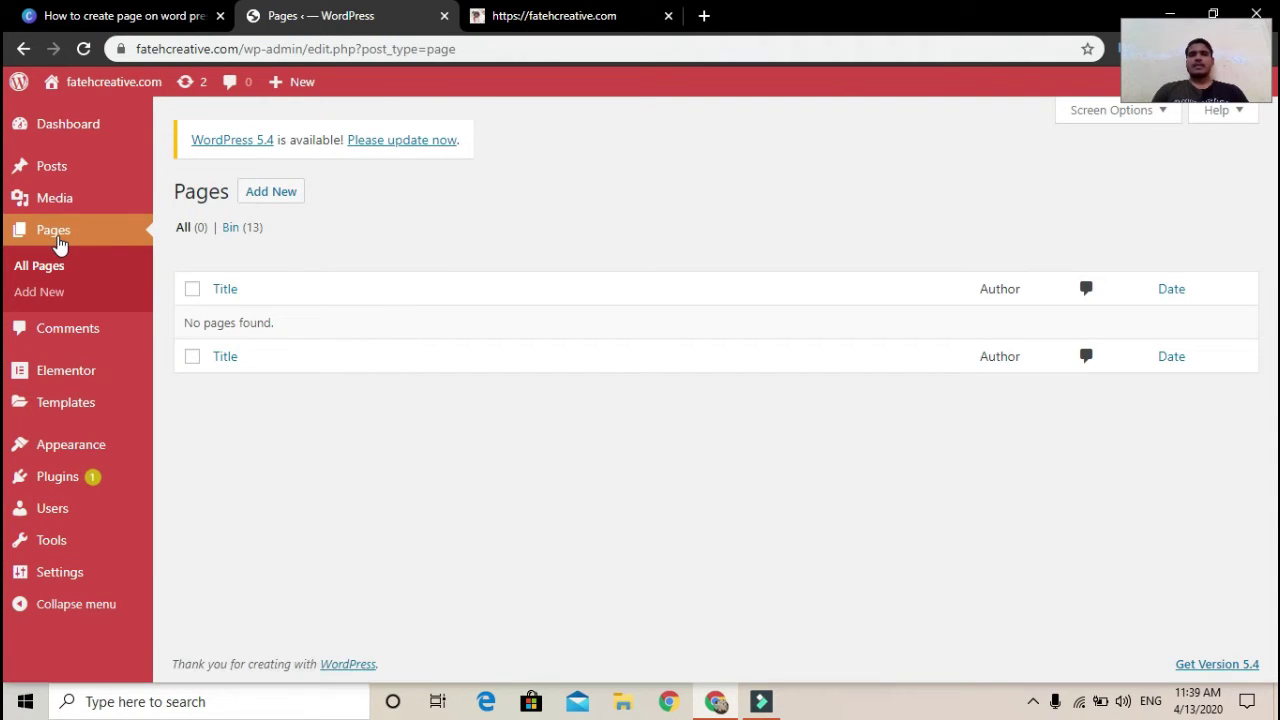
click(283, 204)
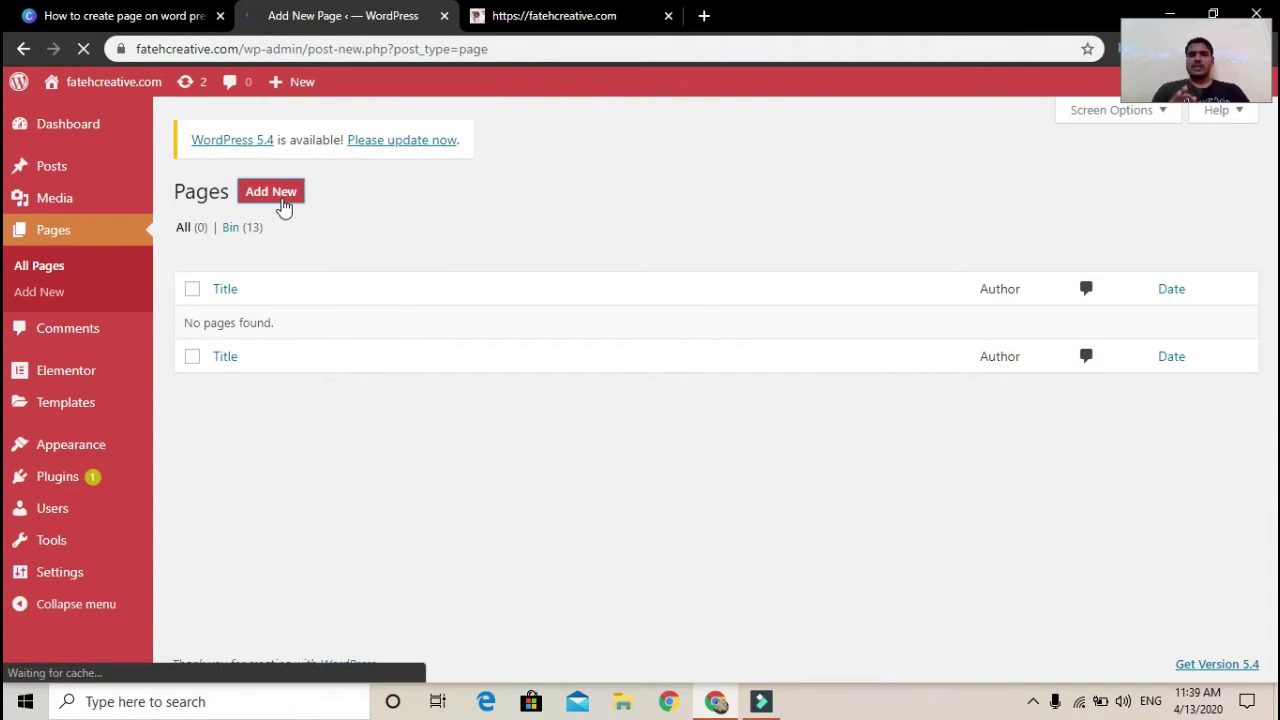
text(Home)
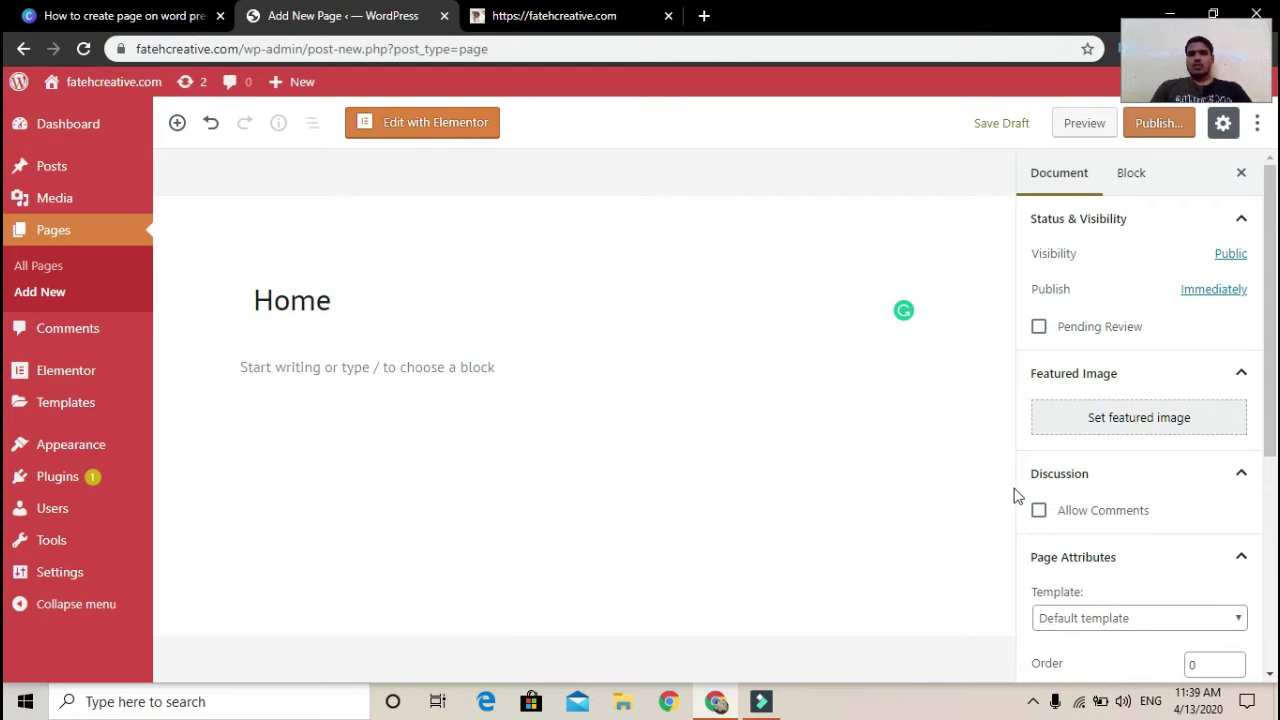
- Set the Home page's template to Elementor Full Width and publish the page
click(1064, 614)
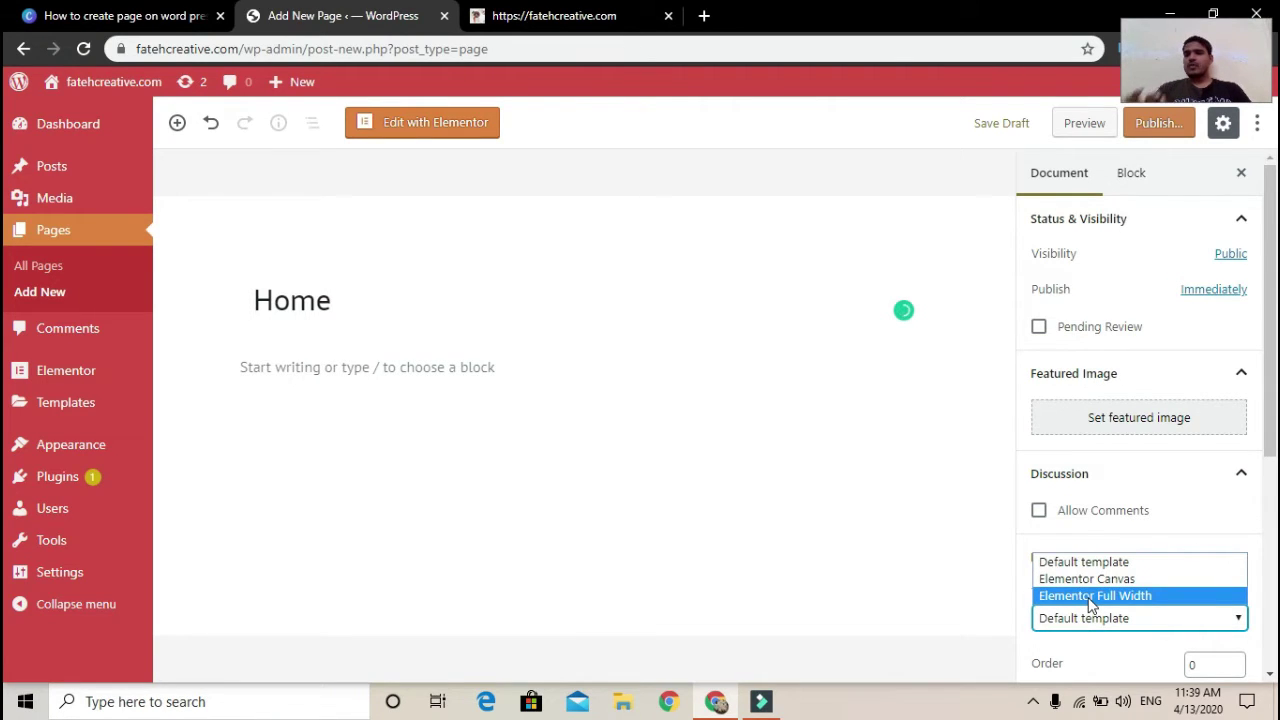
click(1090, 596)
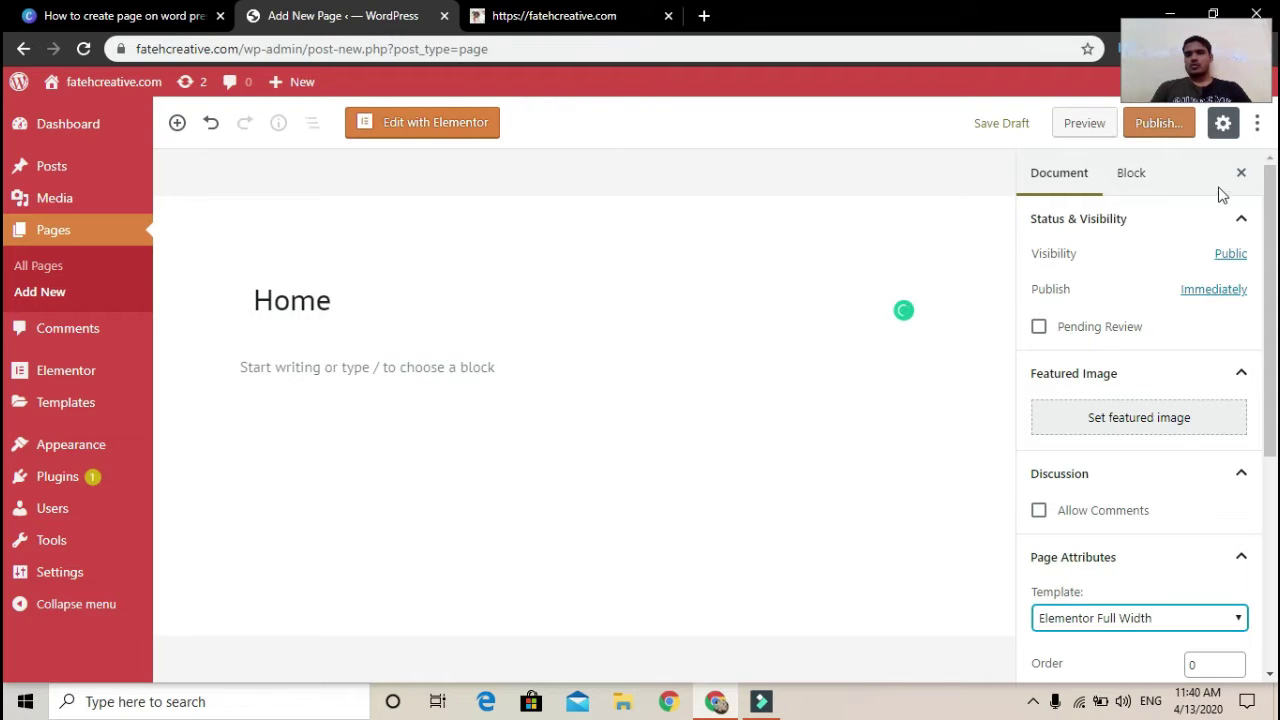
click(1158, 125)
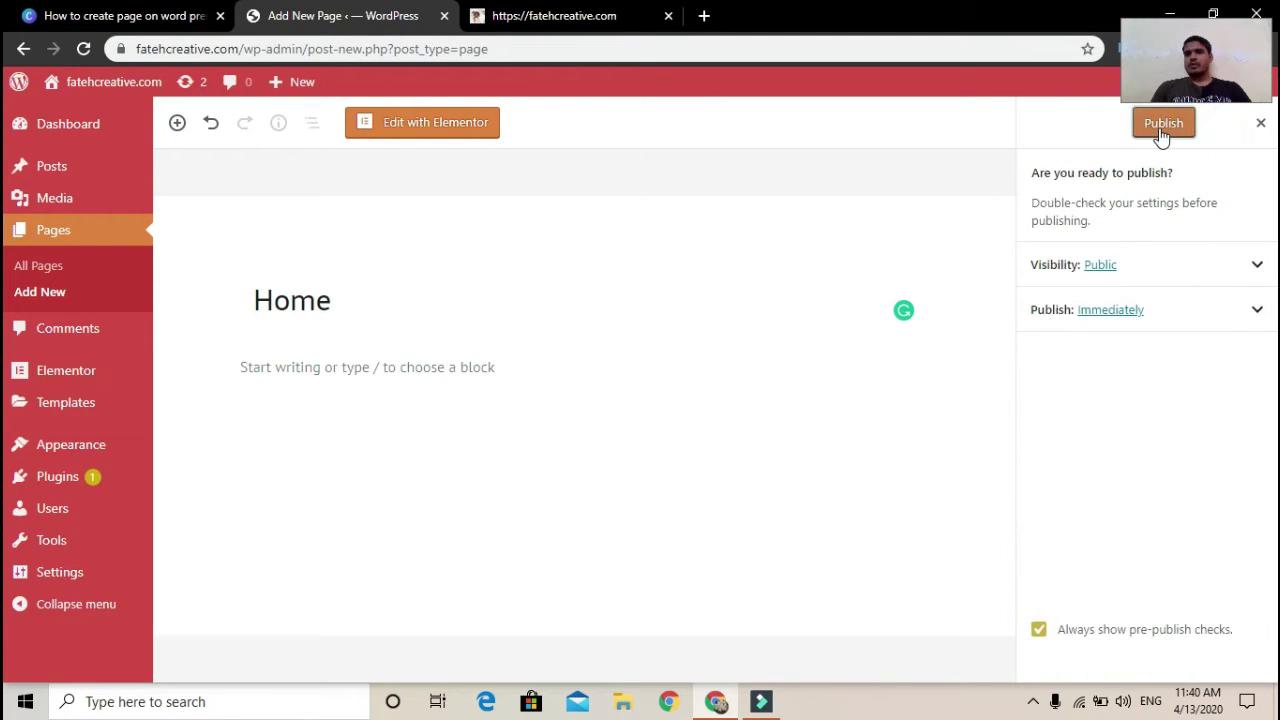
click(1161, 125)
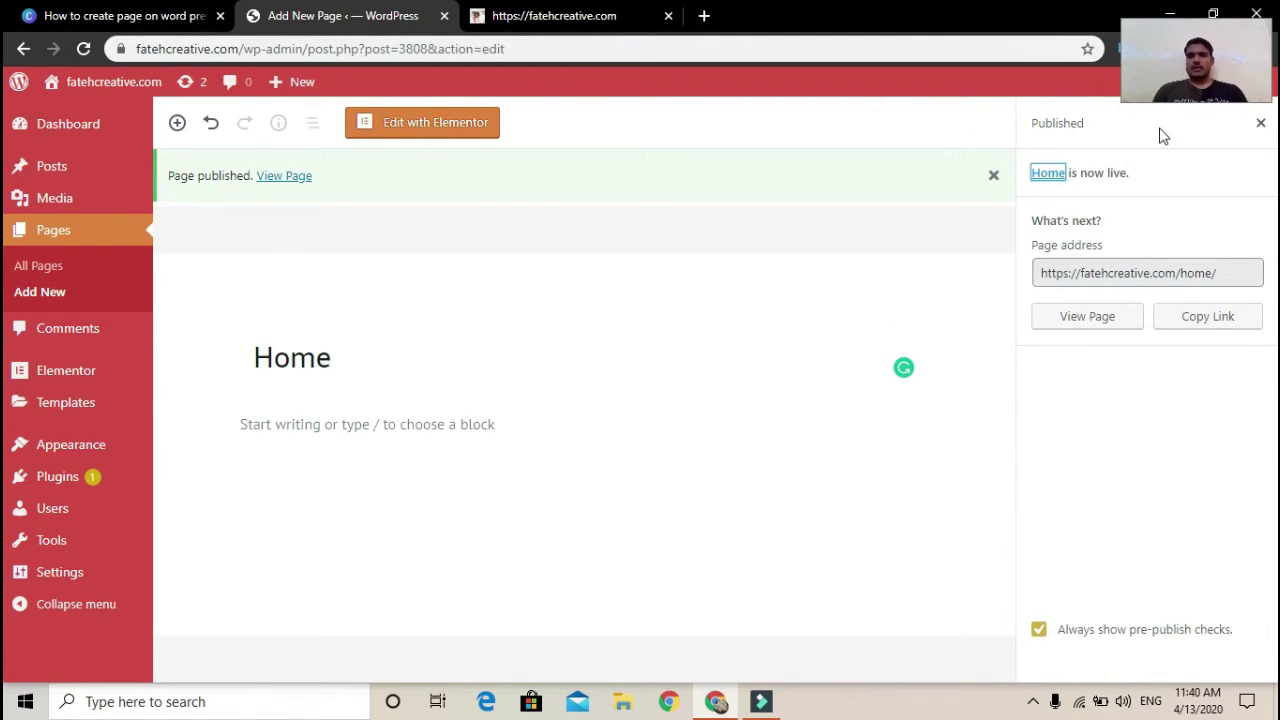
- Edit the Home page with Elementor and insert the "Homepage – Study" page template from the library
click(424, 124)
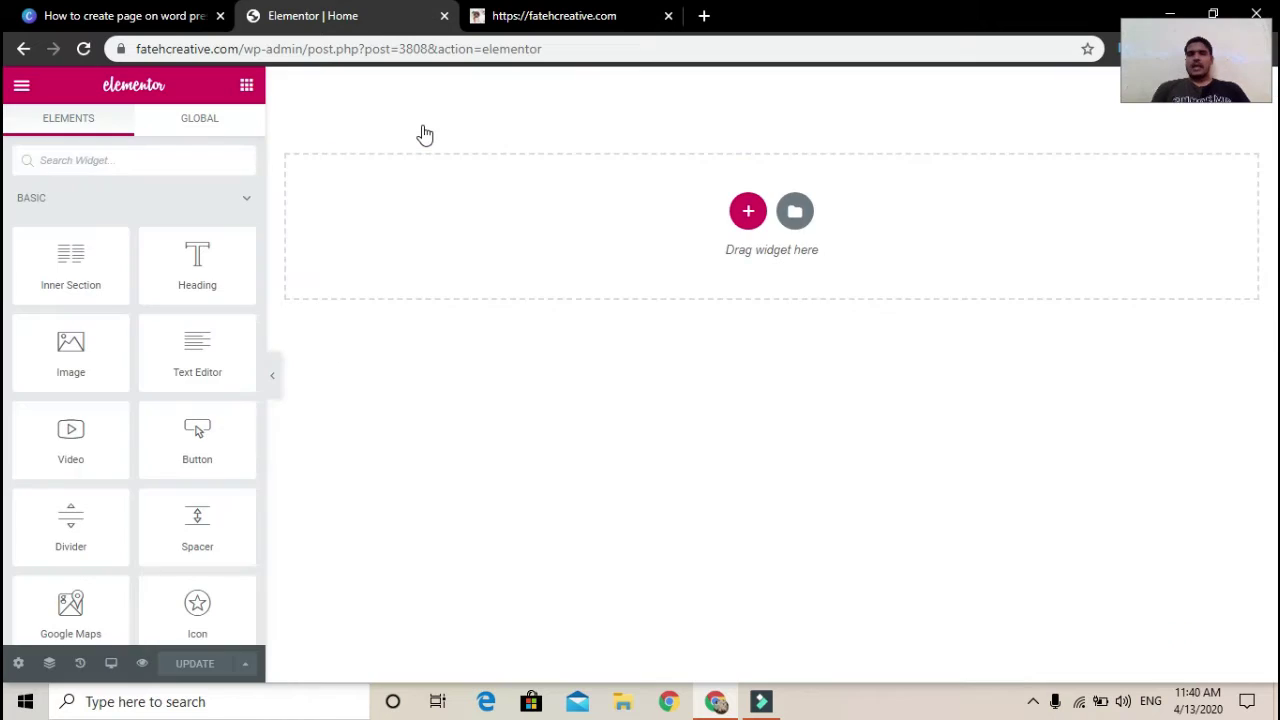
click(794, 212)
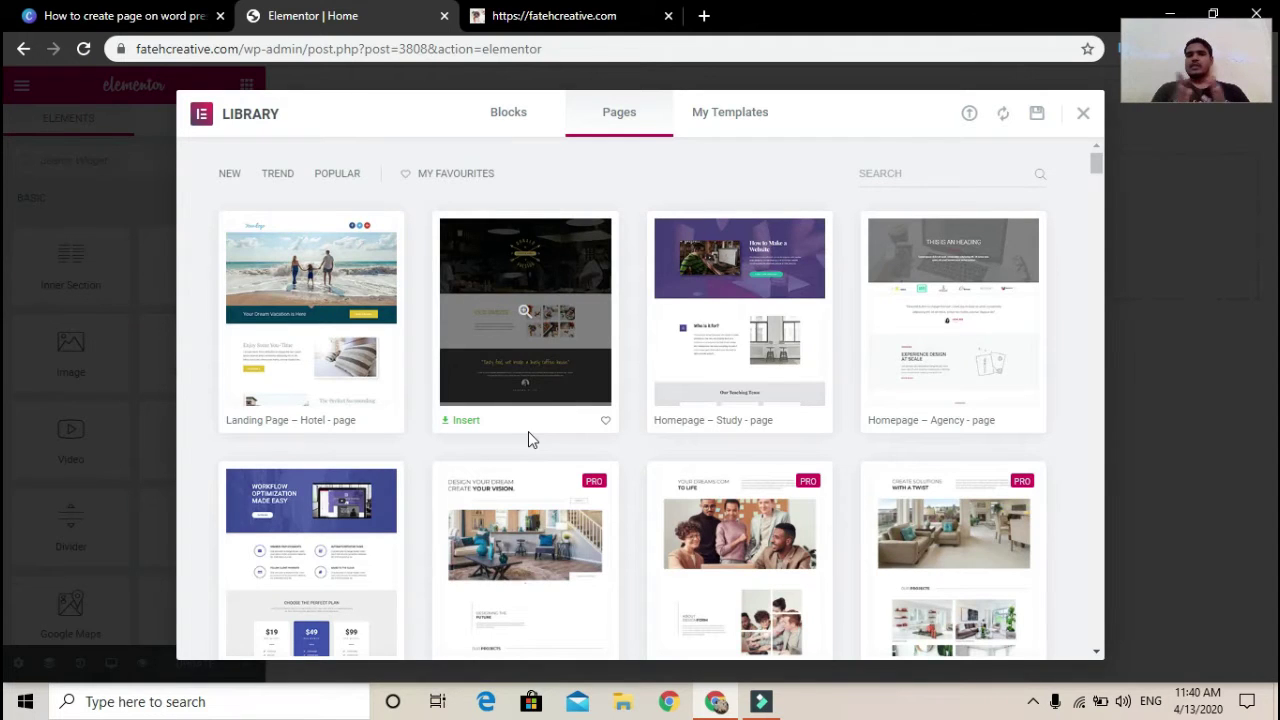
click(733, 306)
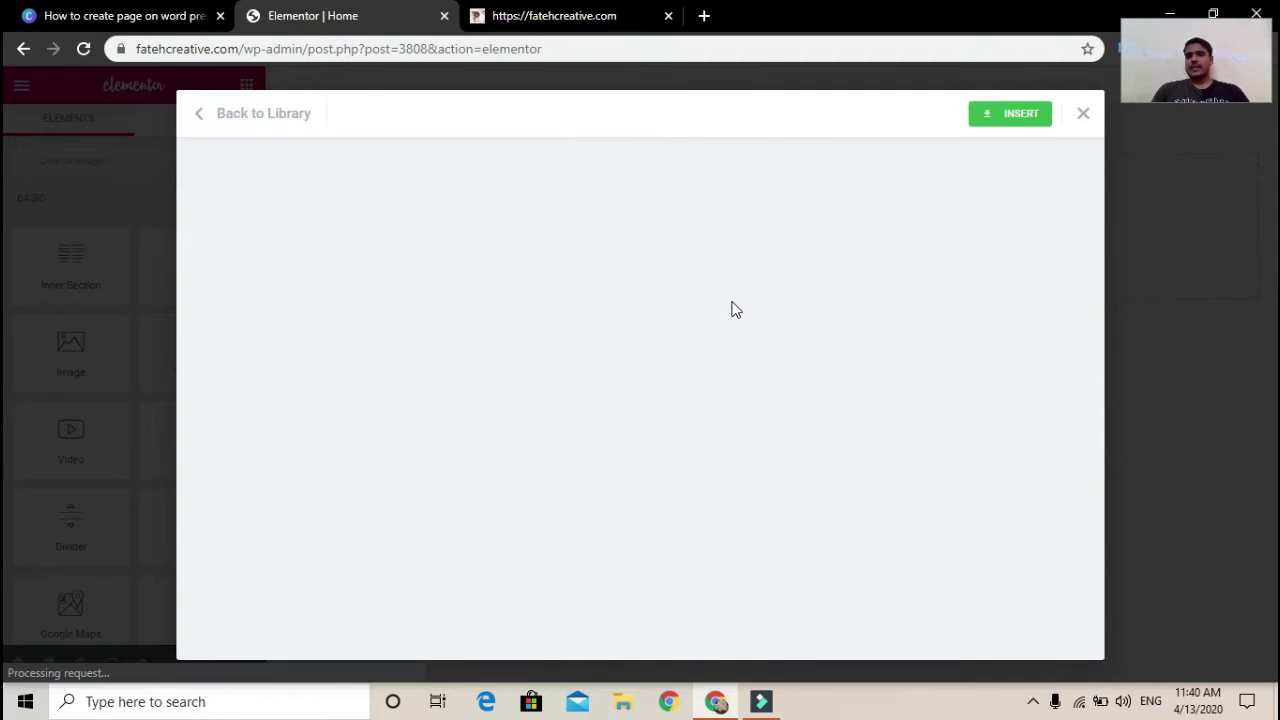
click(1005, 118)
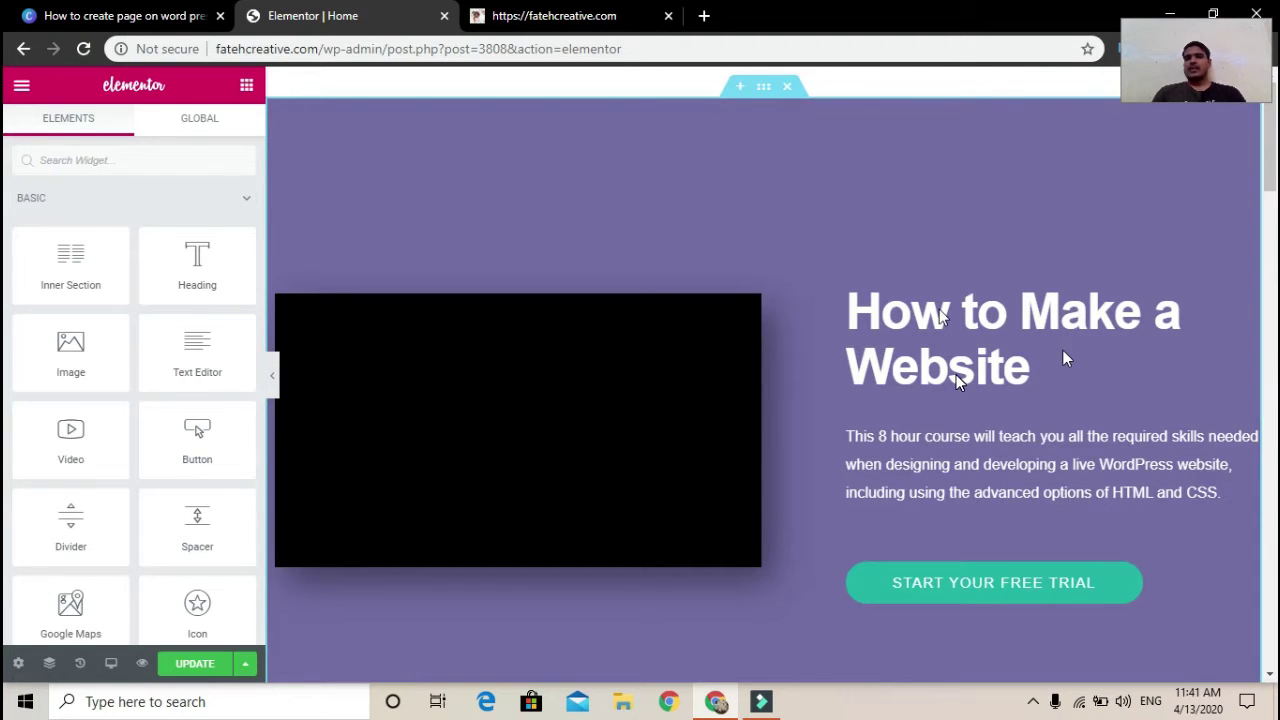
- Look through the inserted page's sections and preview its layout in the tablet and mobile responsive modes
scroll(956, 374, down, 3)
scroll(925, 358, down, 12)
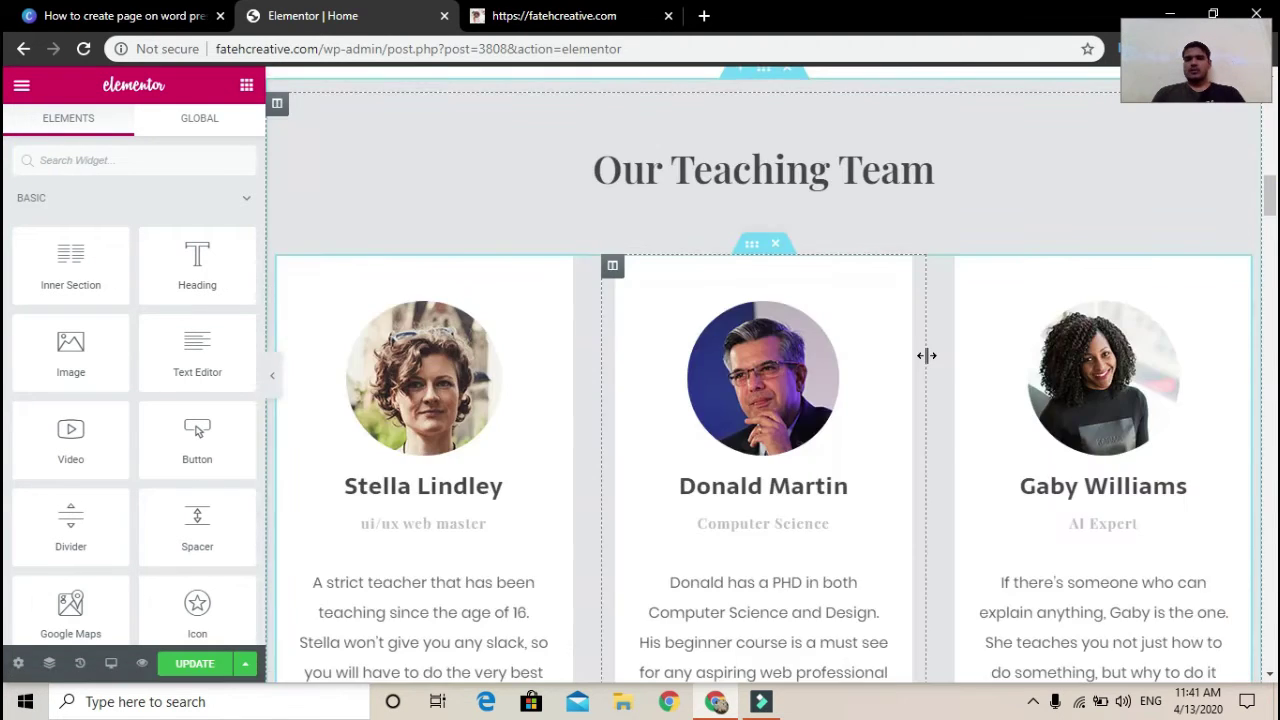
scroll(926, 363, down, 15)
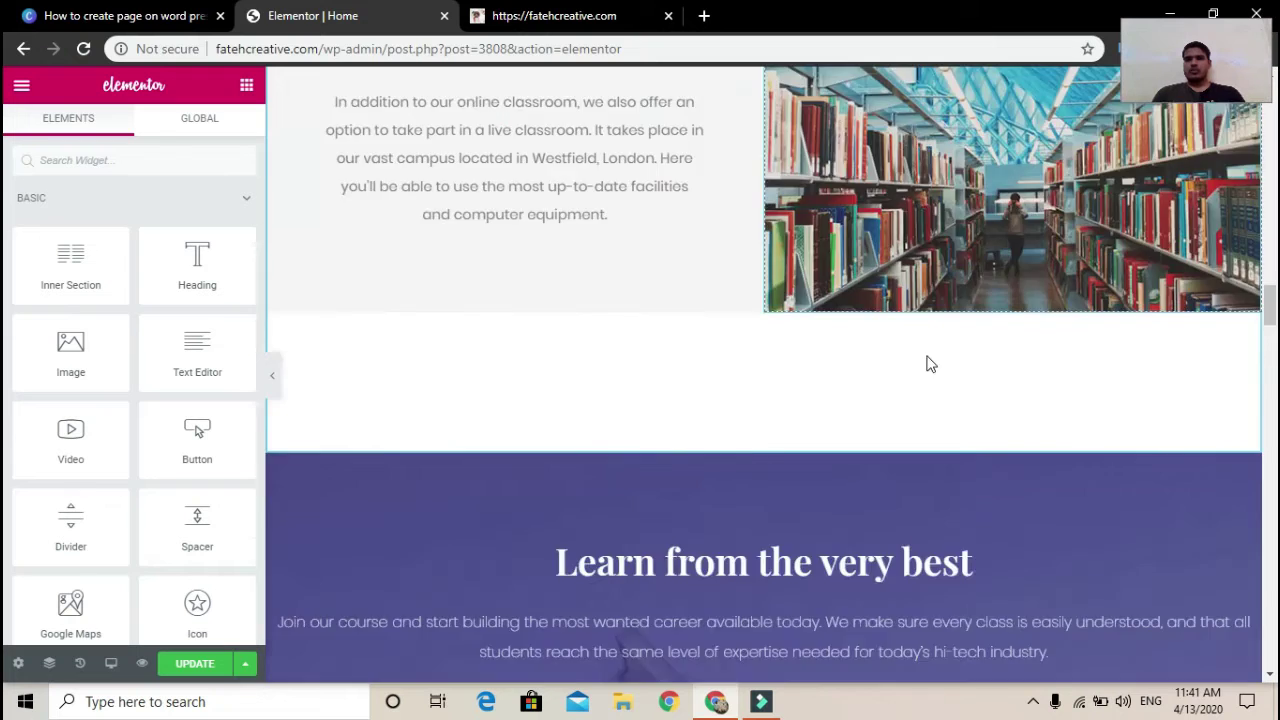
scroll(928, 365, up, 10)
scroll(928, 365, up, 15)
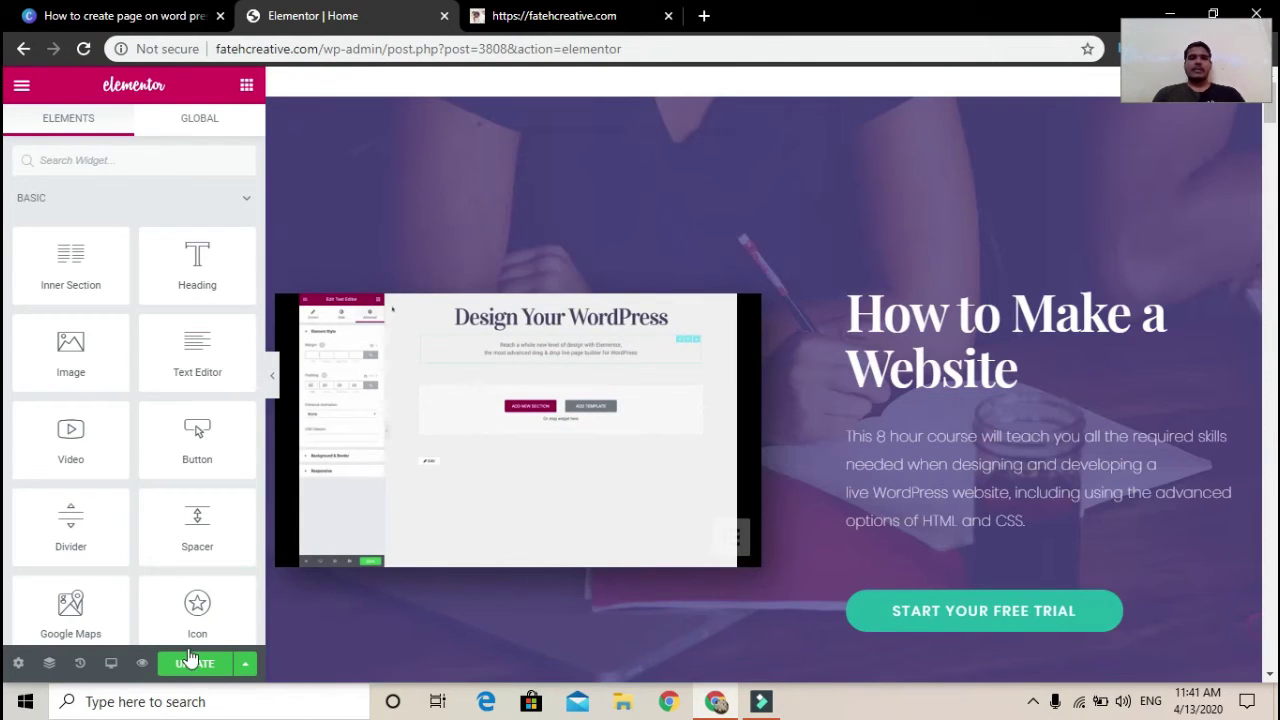
click(108, 664)
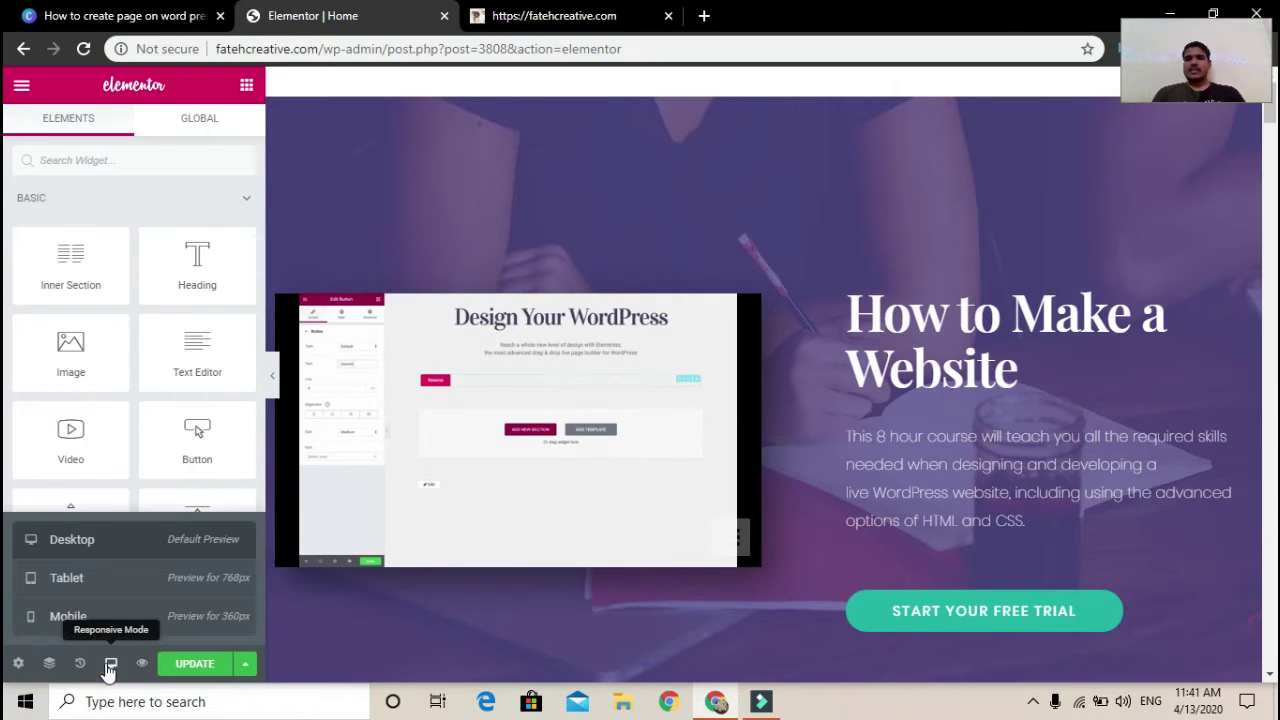
click(87, 588)
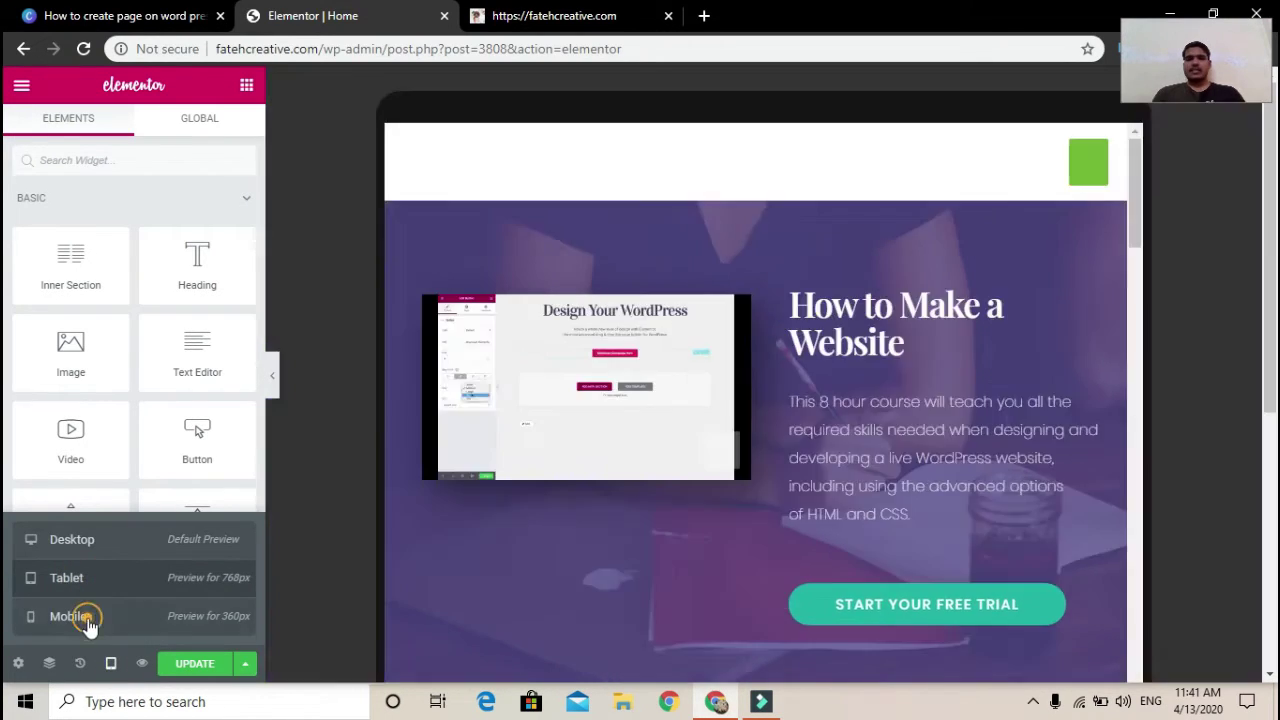
click(88, 618)
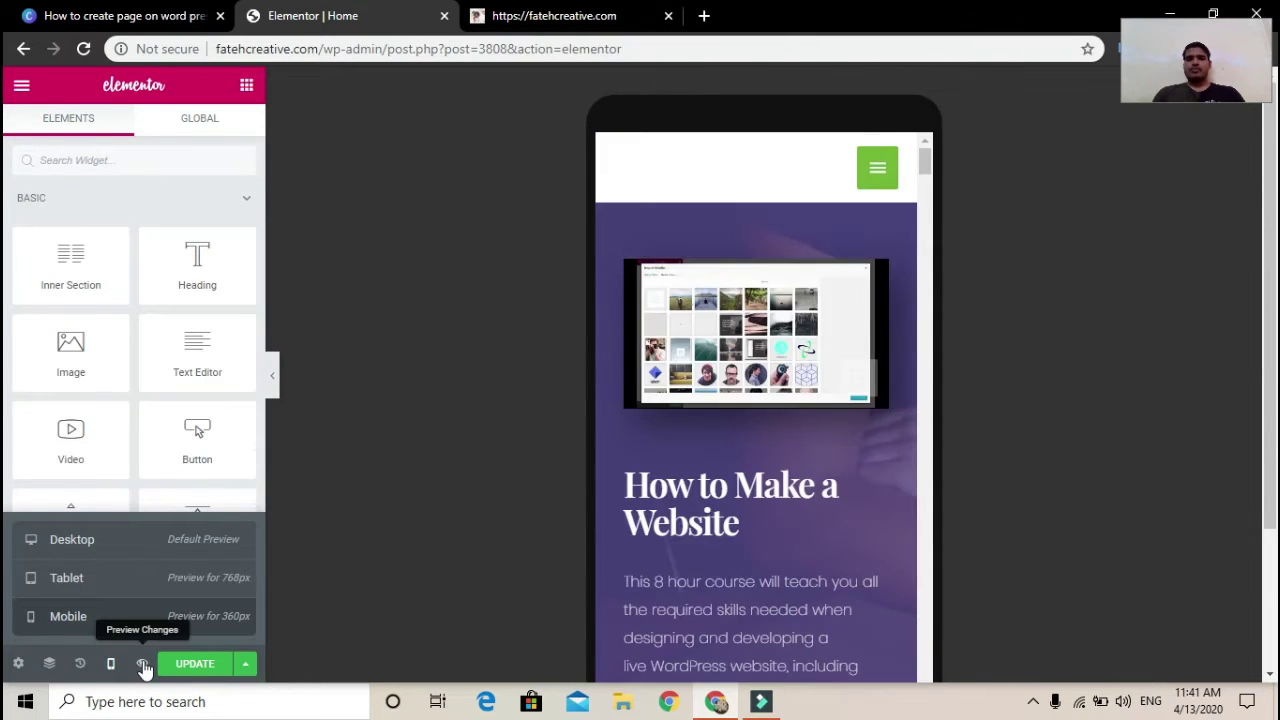
- Open the Home page's preview in a new tab, save the page in Elementor, and look through the previewed sections
click(143, 666)
key(ctrl+shift+Tab)
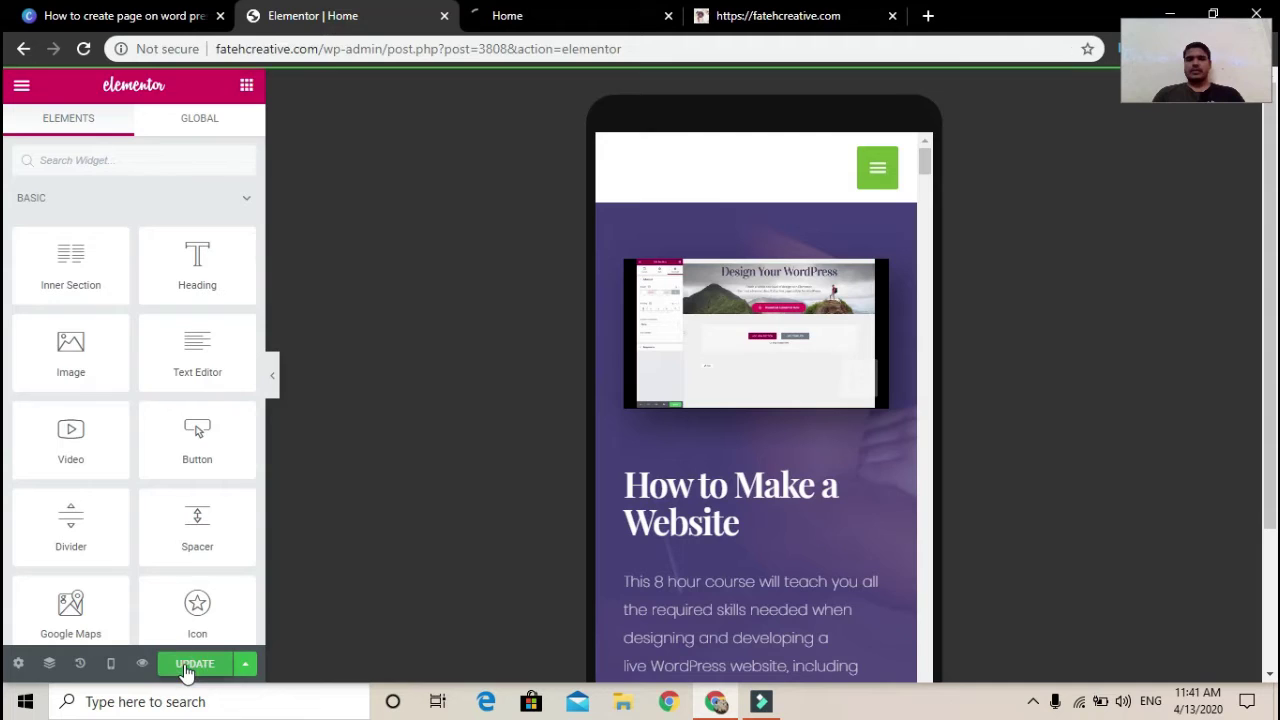
key(ctrl+Tab)
scroll(712, 459, down, 5)
scroll(712, 459, down, 4)
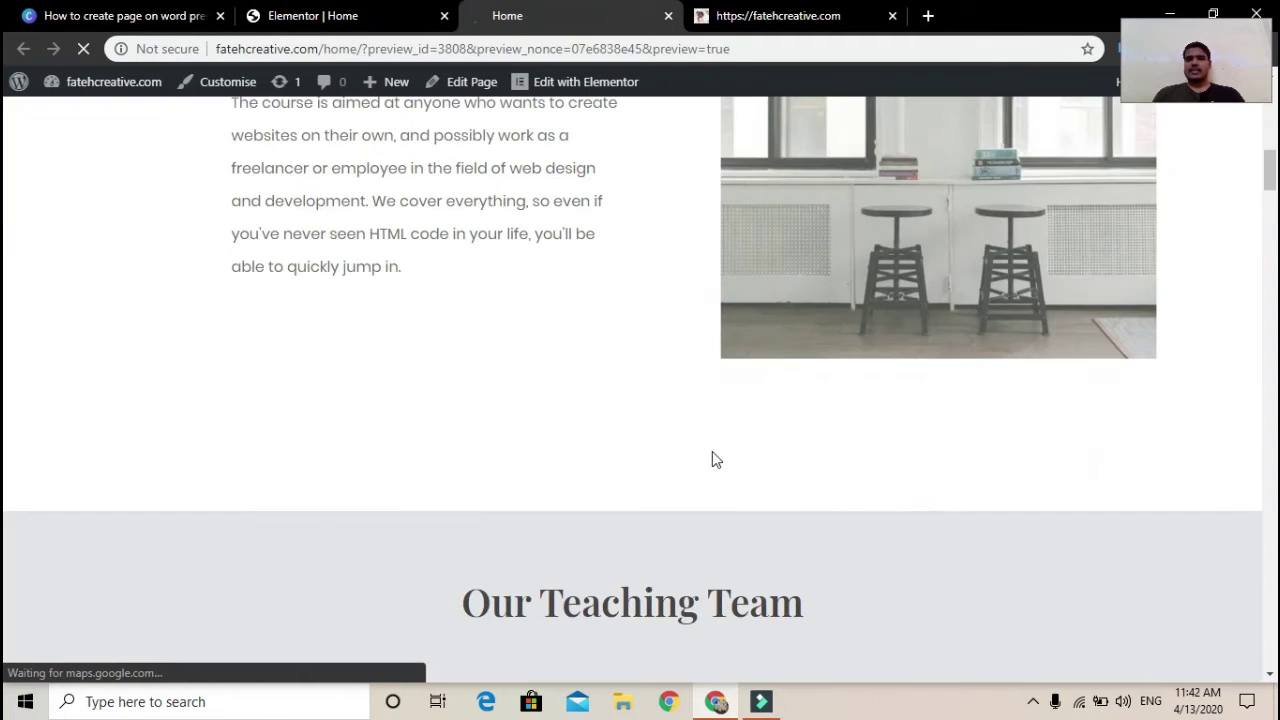
scroll(712, 459, down, 6)
scroll(712, 459, up, 6)
scroll(712, 459, up, 8)
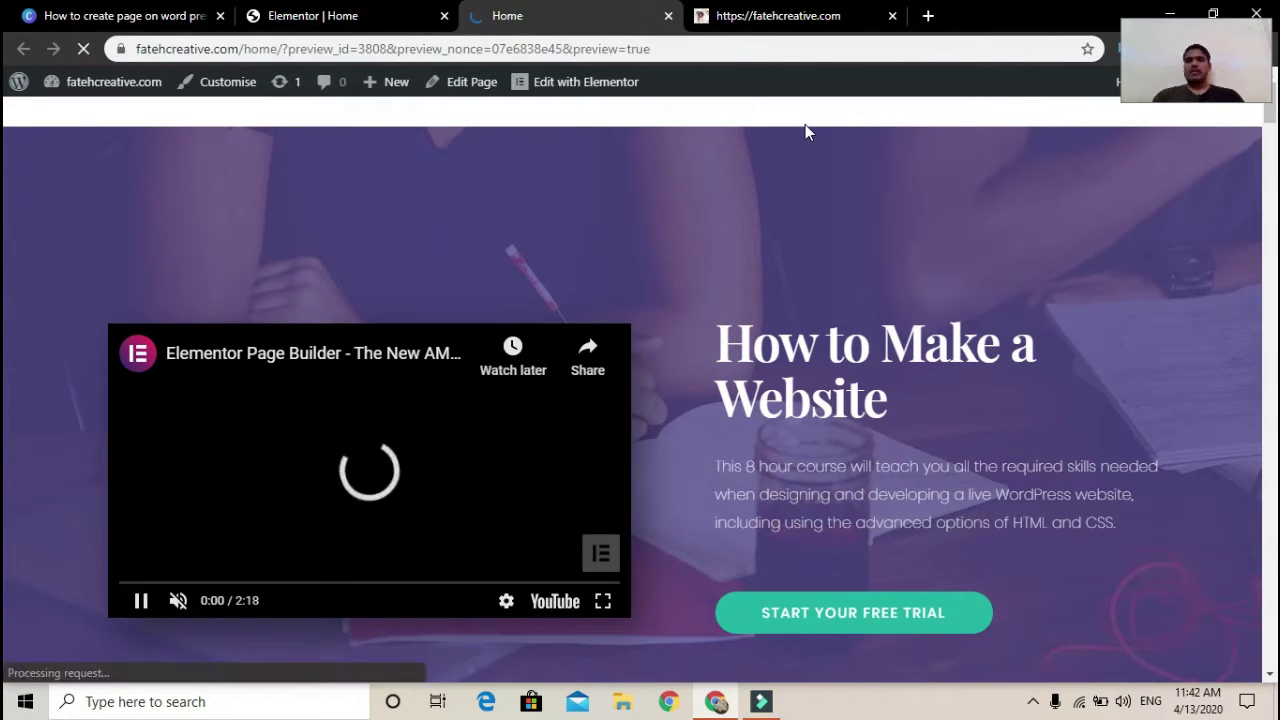
- Close the unneeded fatehcreative.com tab and return the Home page's Elementor editor to the desktop preview mode
click(823, 18)
key(ctrl+w)
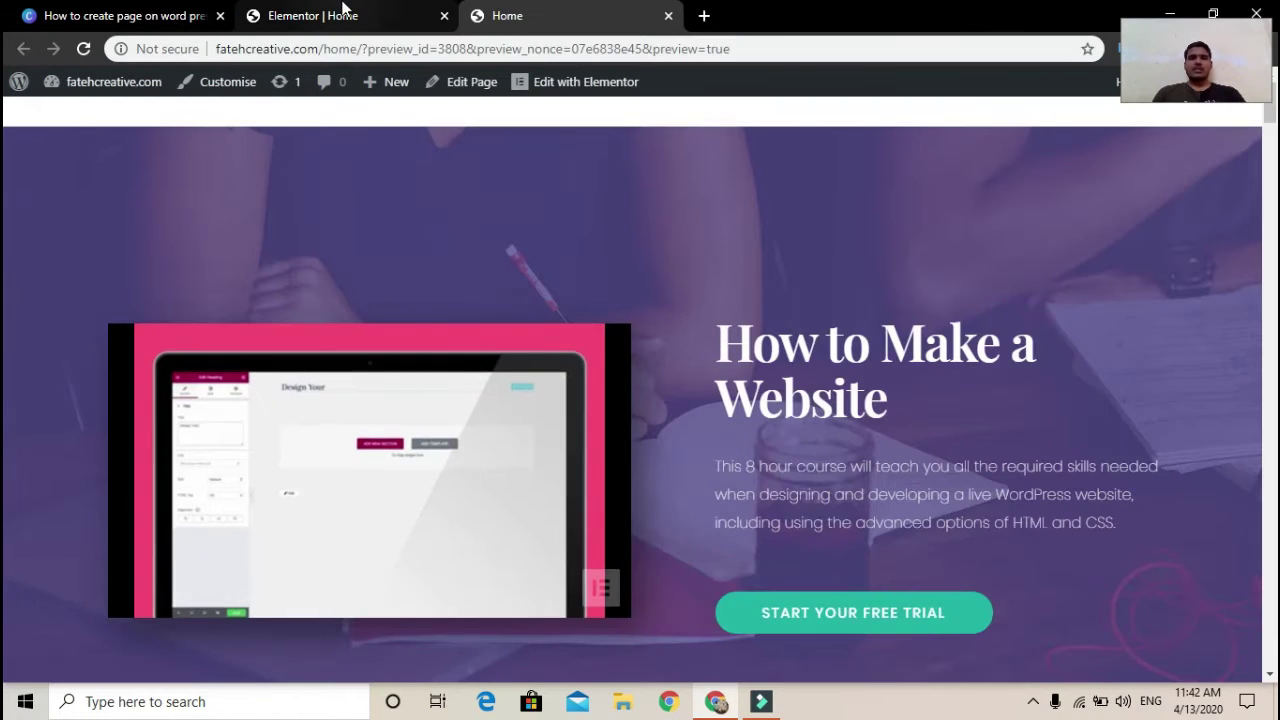
click(342, 14)
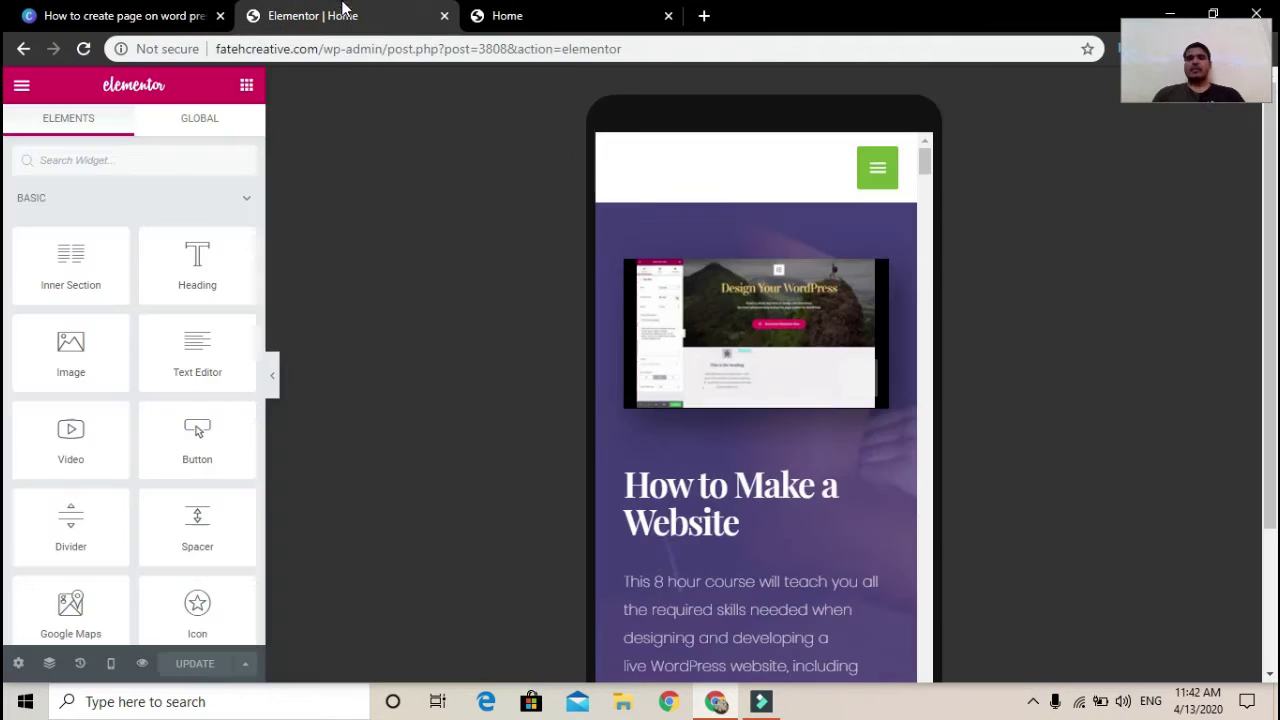
mouse_move(110, 663)
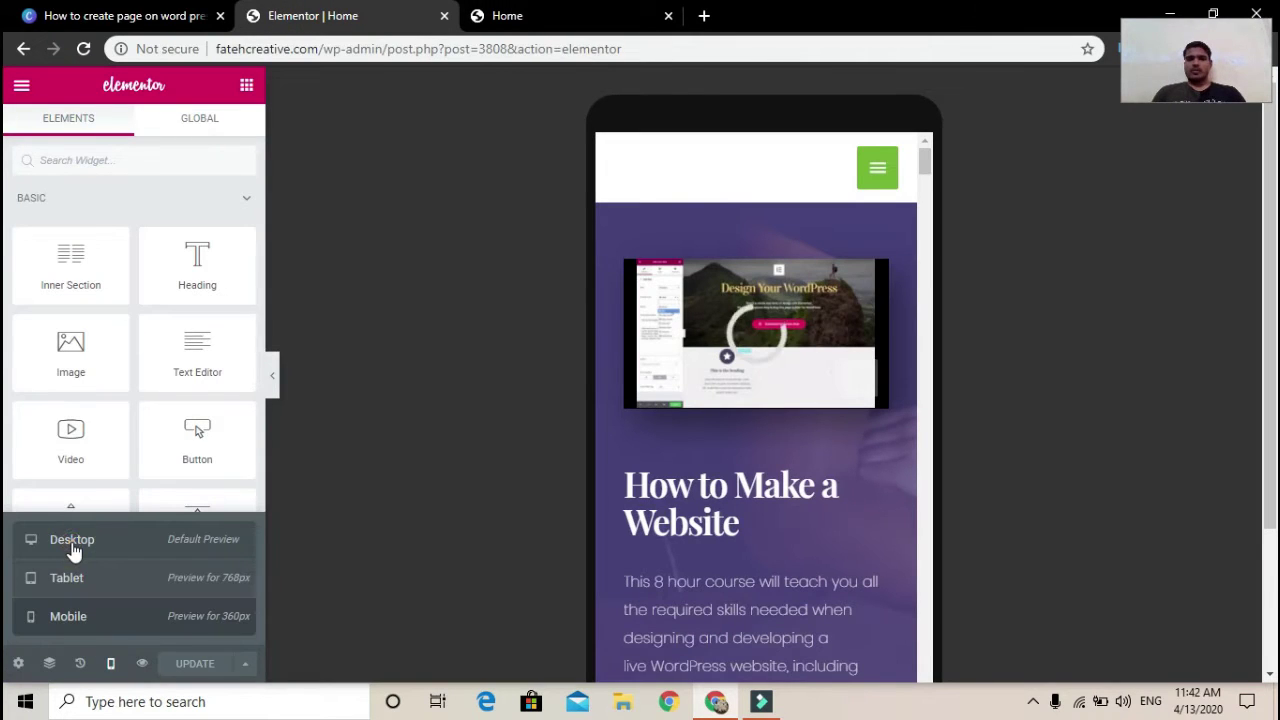
click(72, 545)
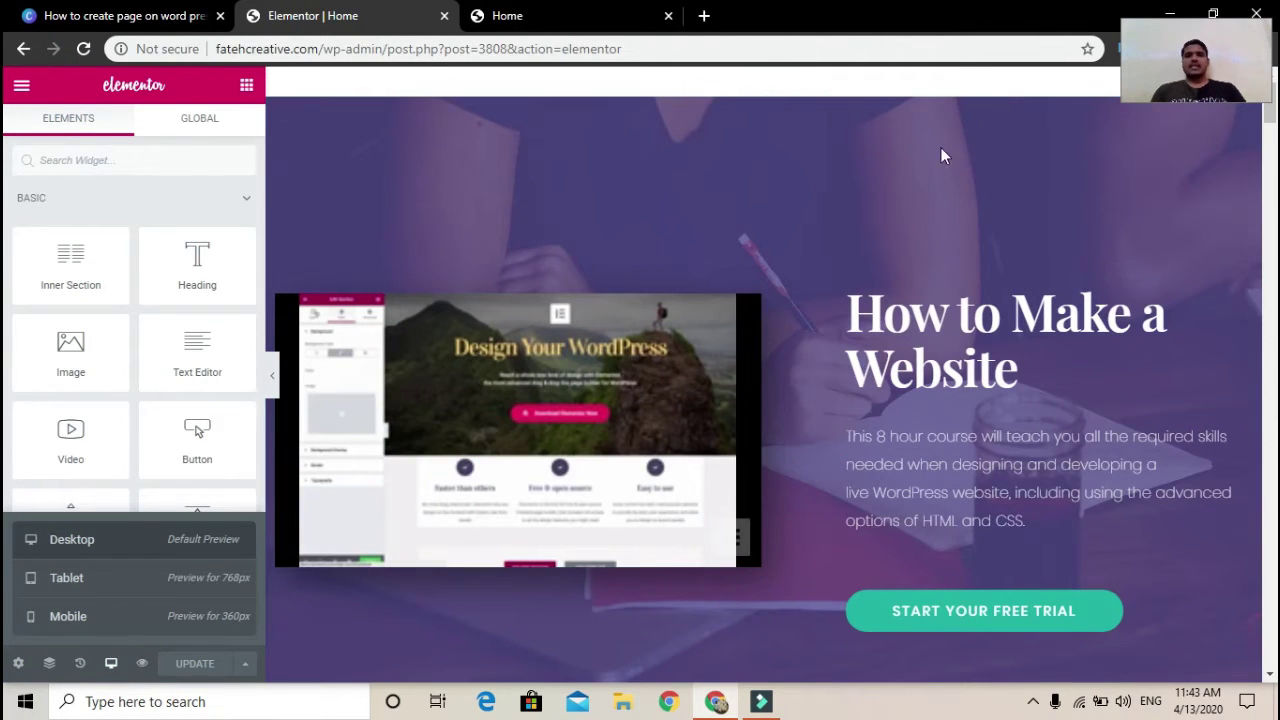
scroll(906, 169, down, 1)
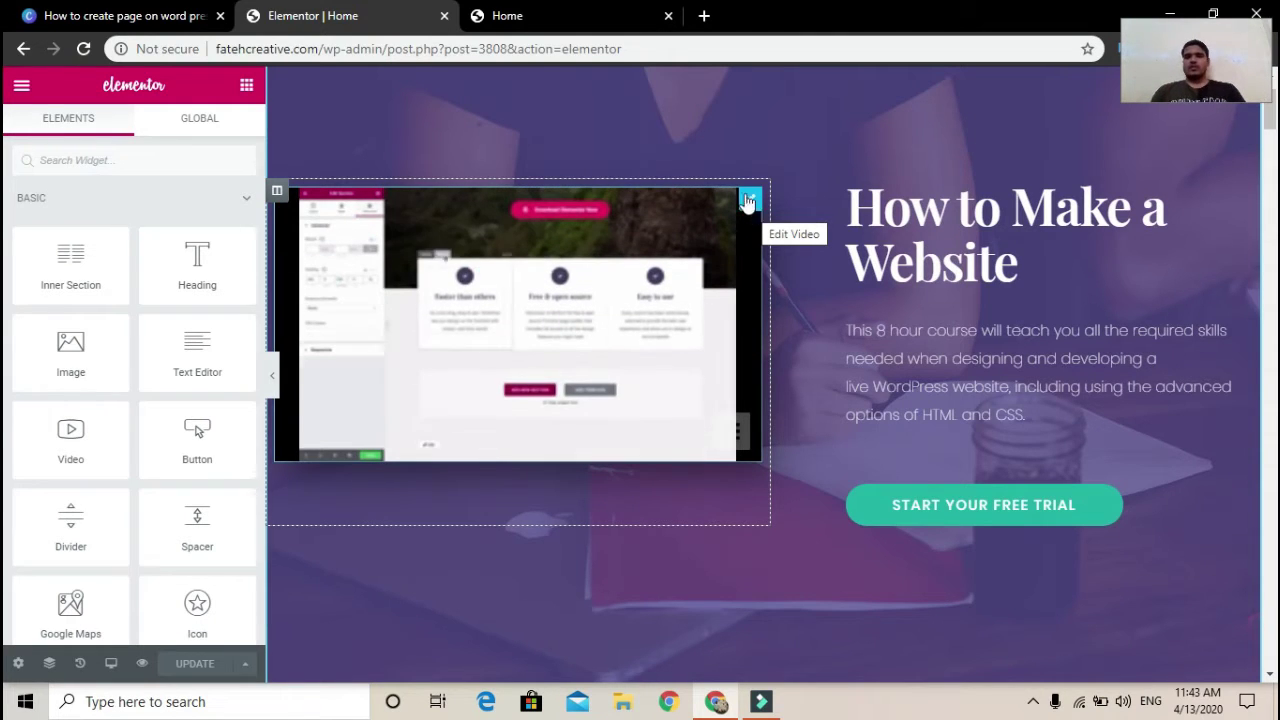
click(750, 203)
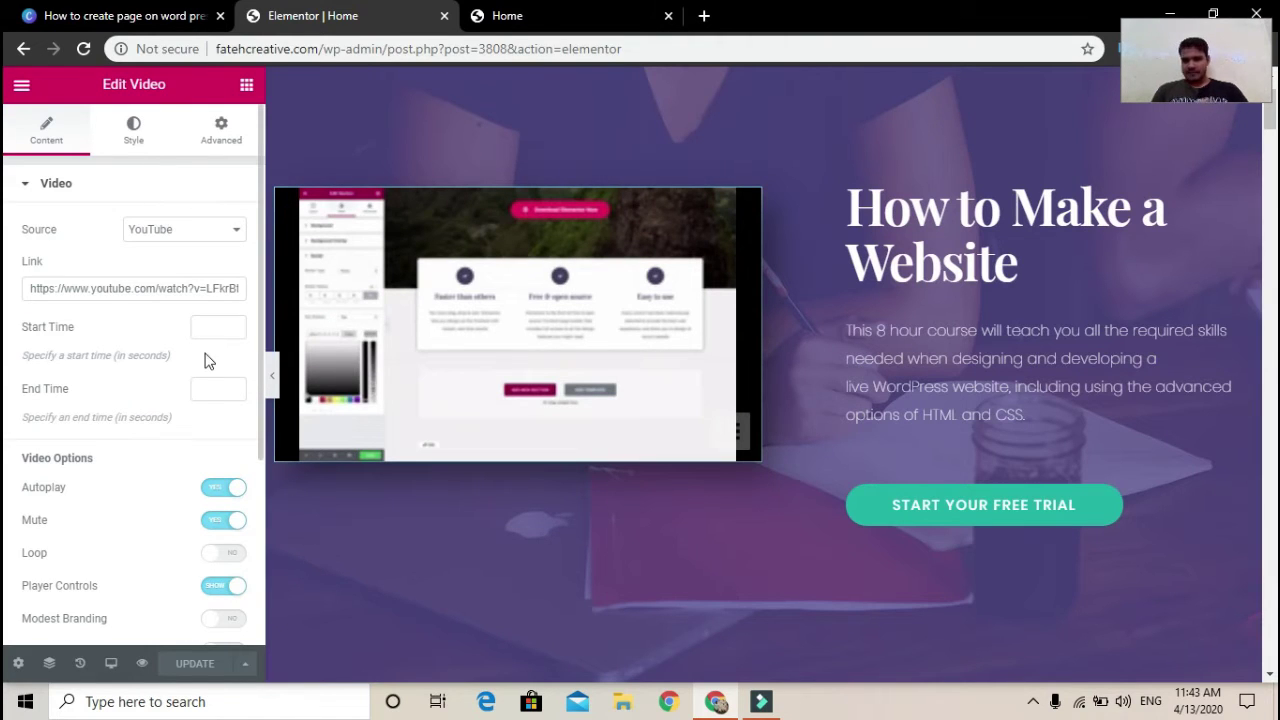
click(213, 288)
key(ctrl+a)
key(BackSpace)
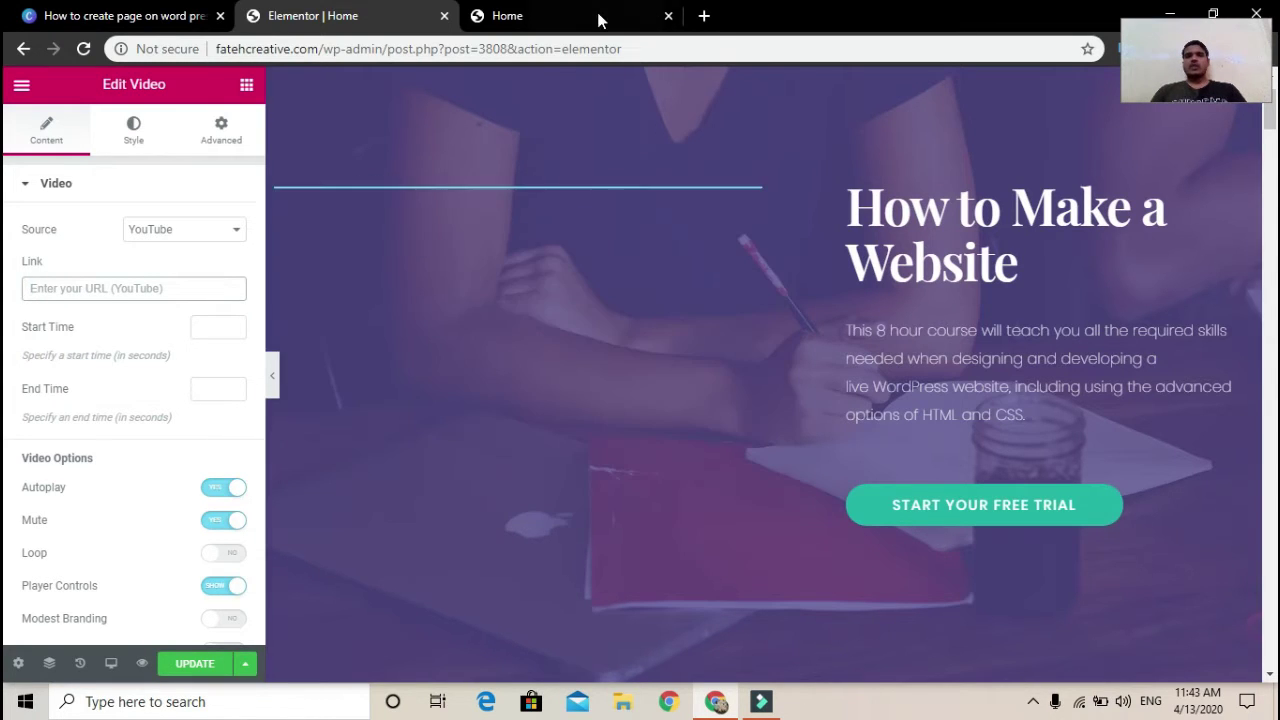
click(704, 15)
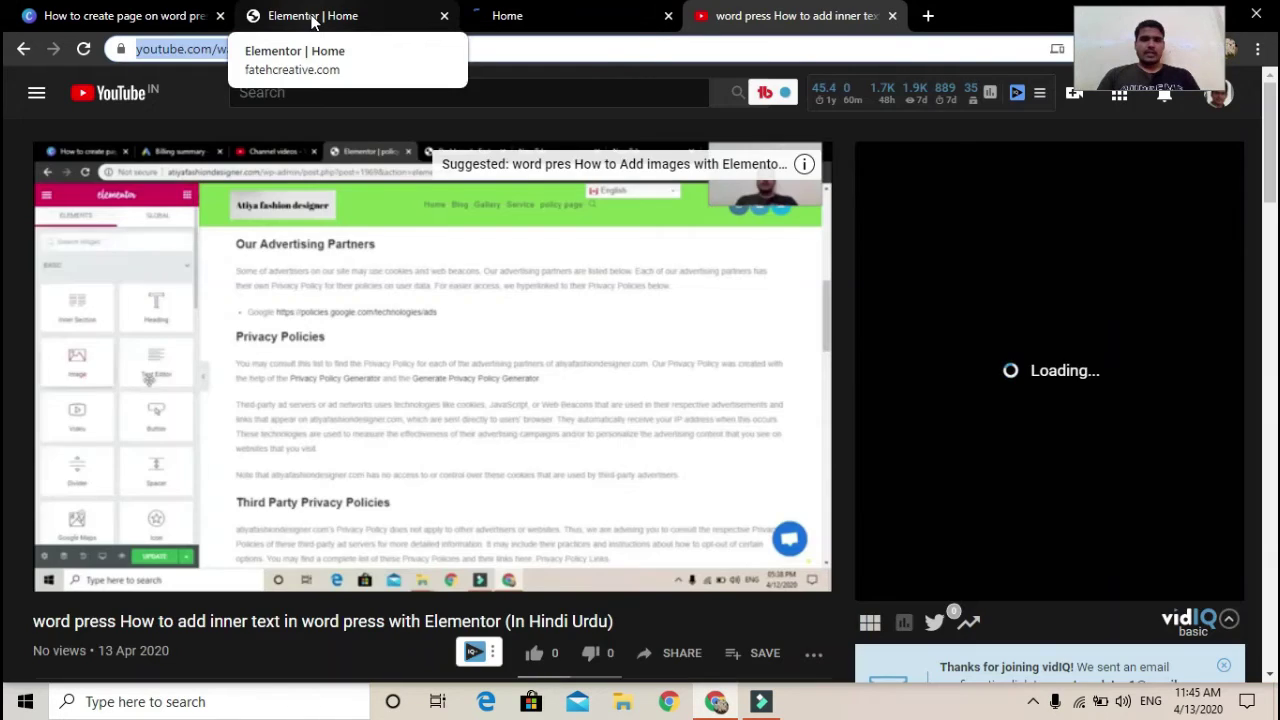
click(313, 18)
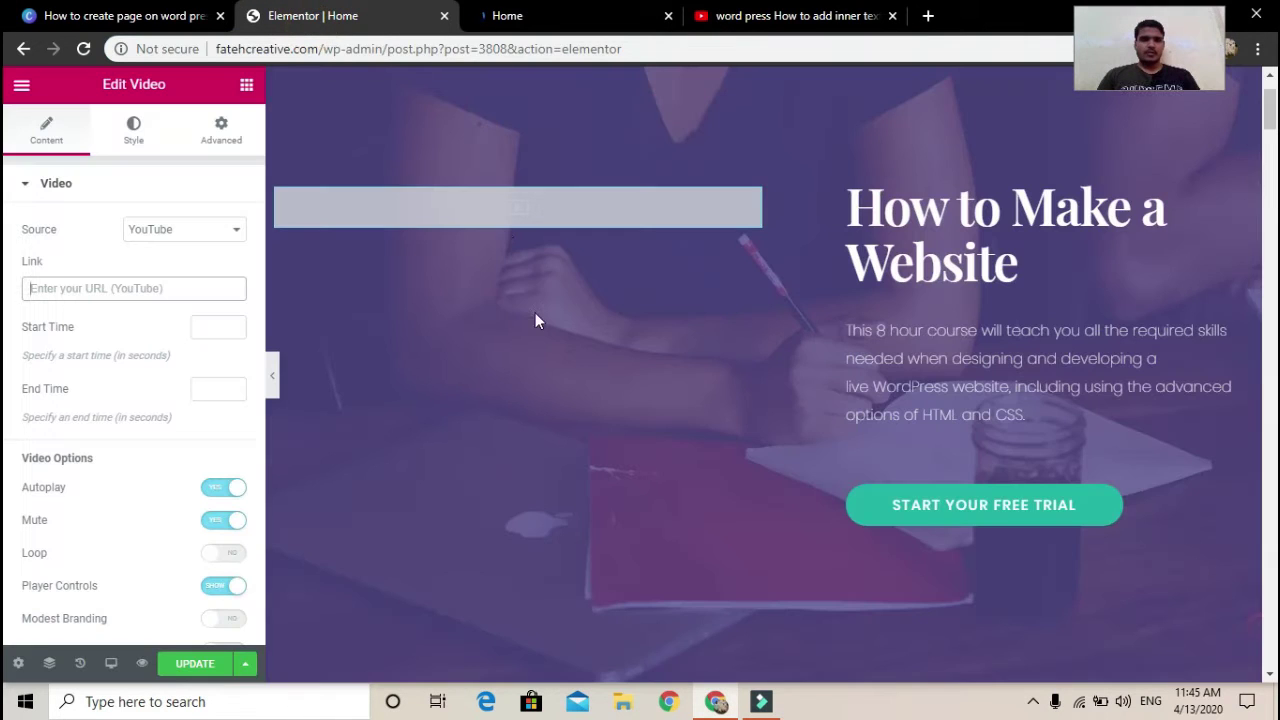
click(129, 288)
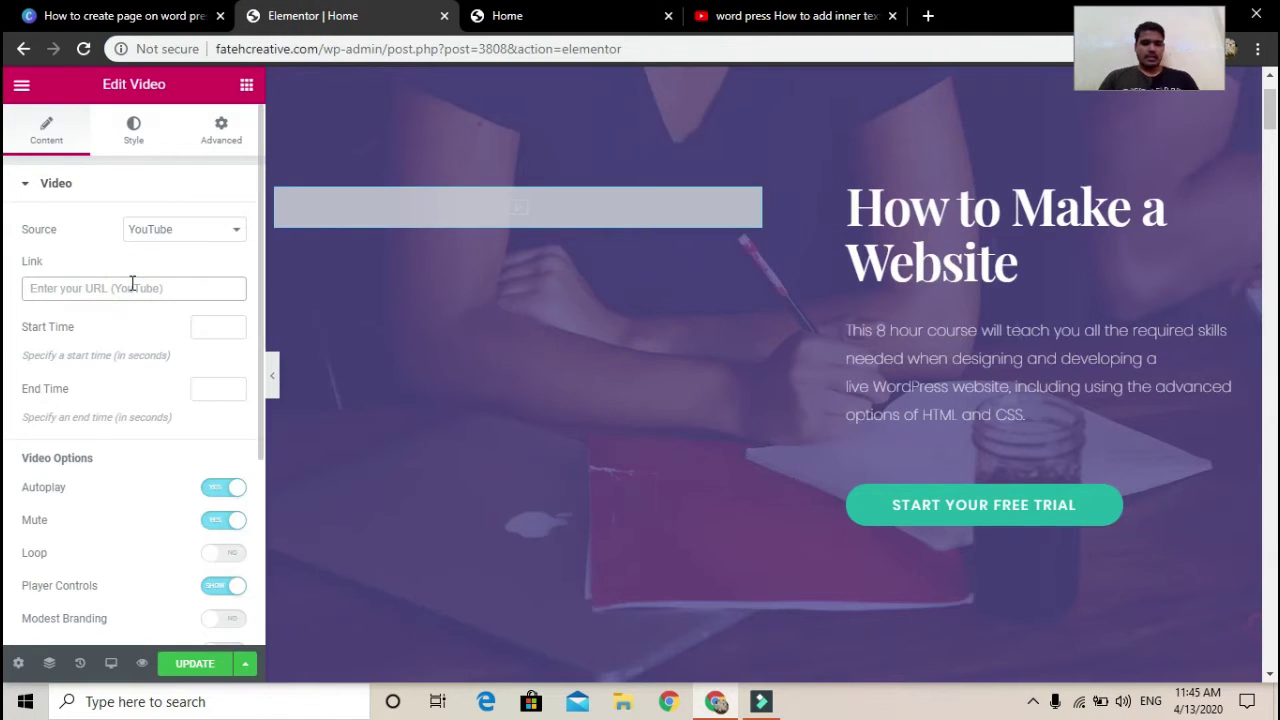
text(https://www.youtube.com/watch?v=fgjAjevvB08)
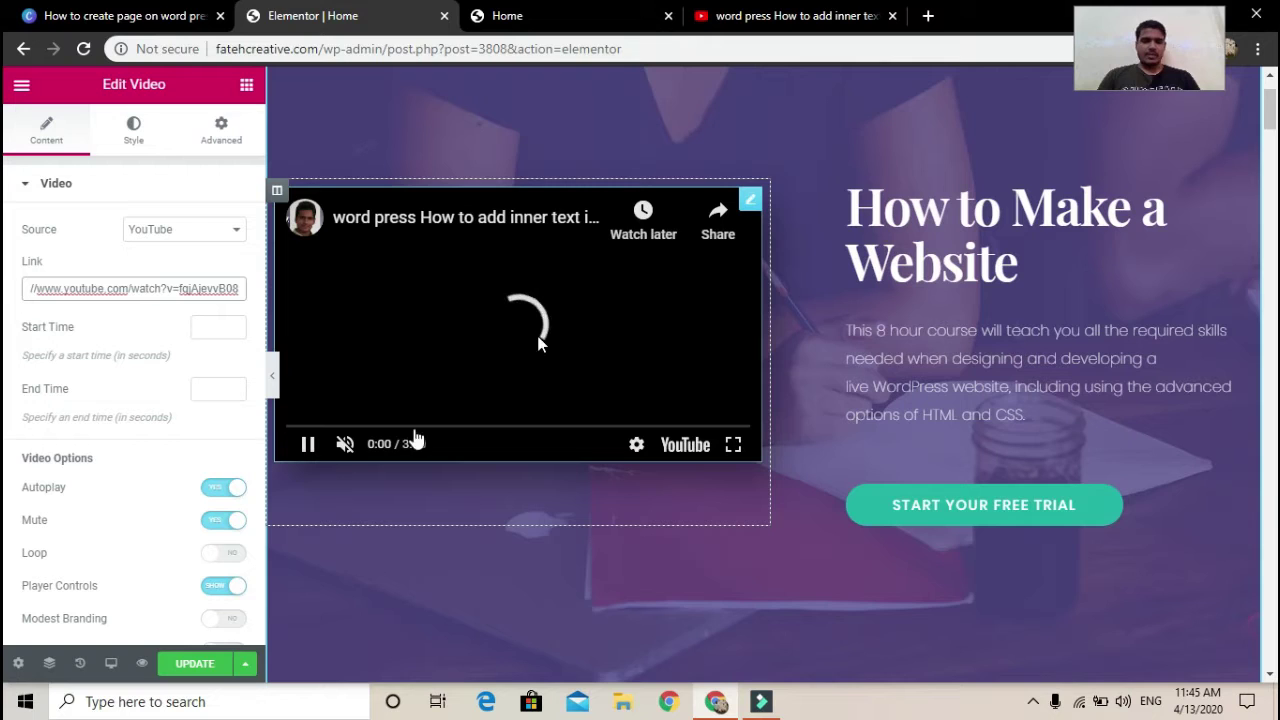
- Turn off Autoplay in the hero video's options and look over its remaining content settings
scroll(197, 475, down, 1)
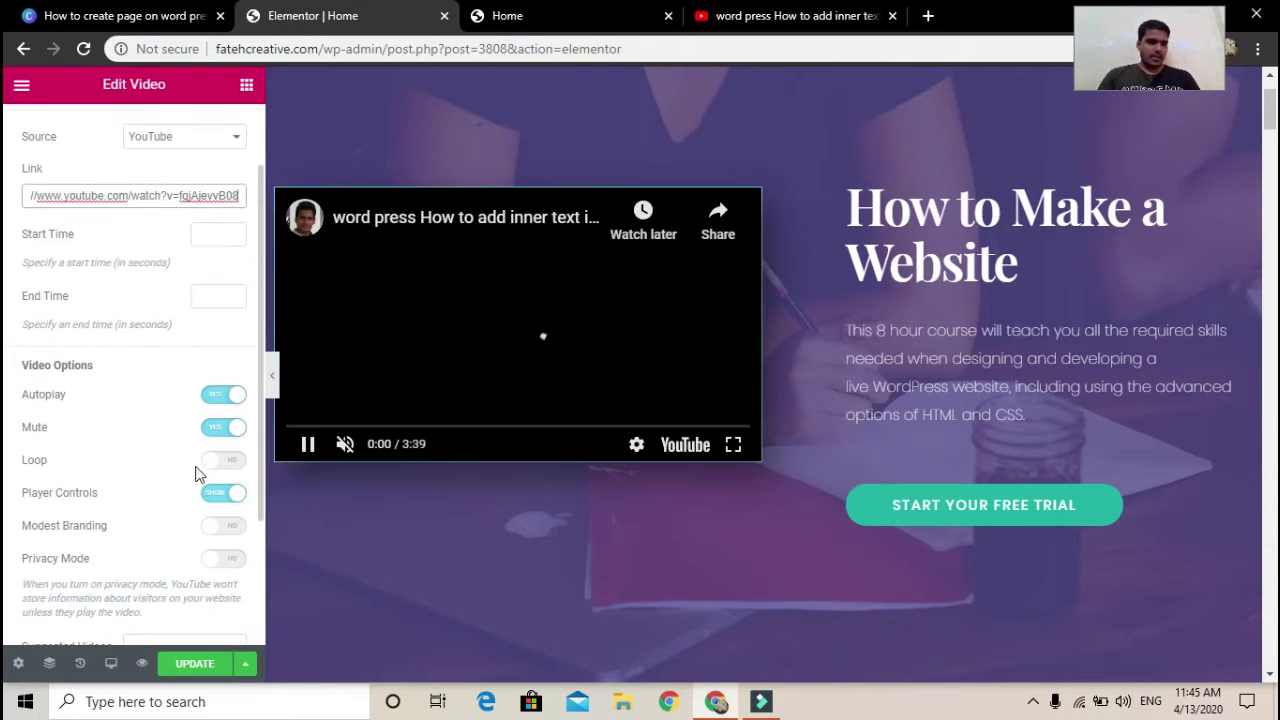
scroll(197, 475, up, 1)
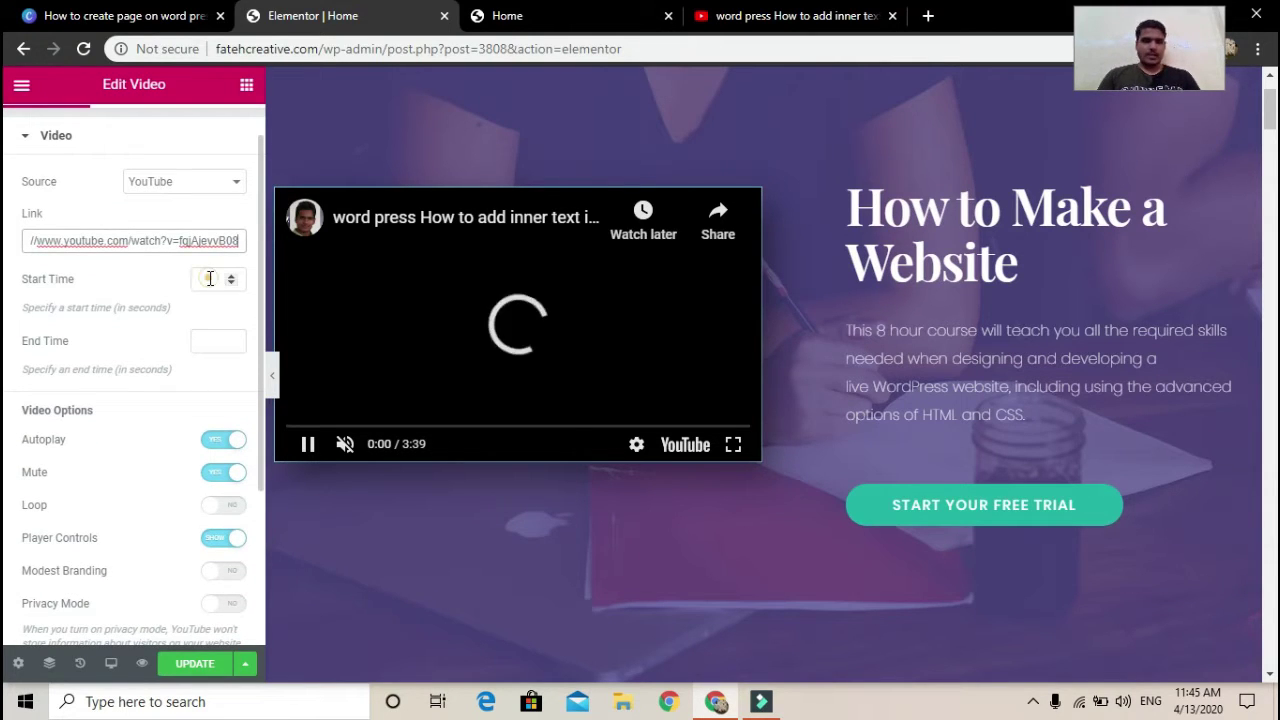
click(210, 279)
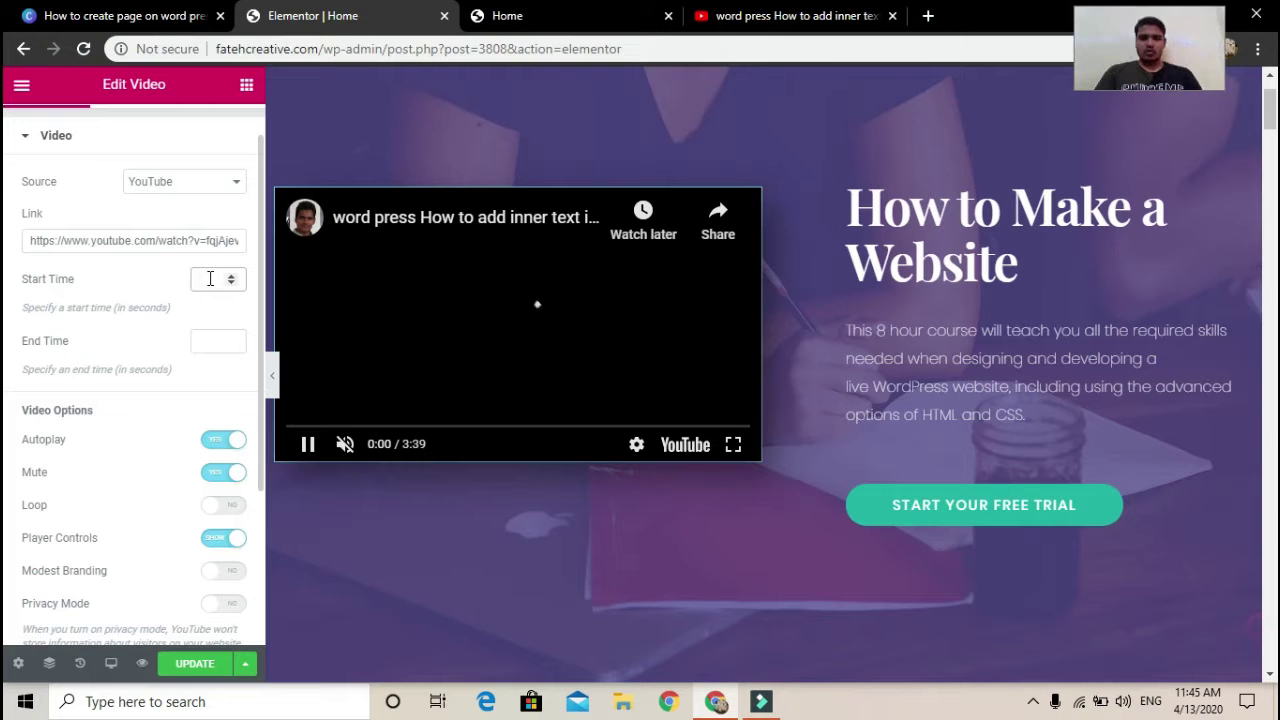
scroll(210, 279, down, 2)
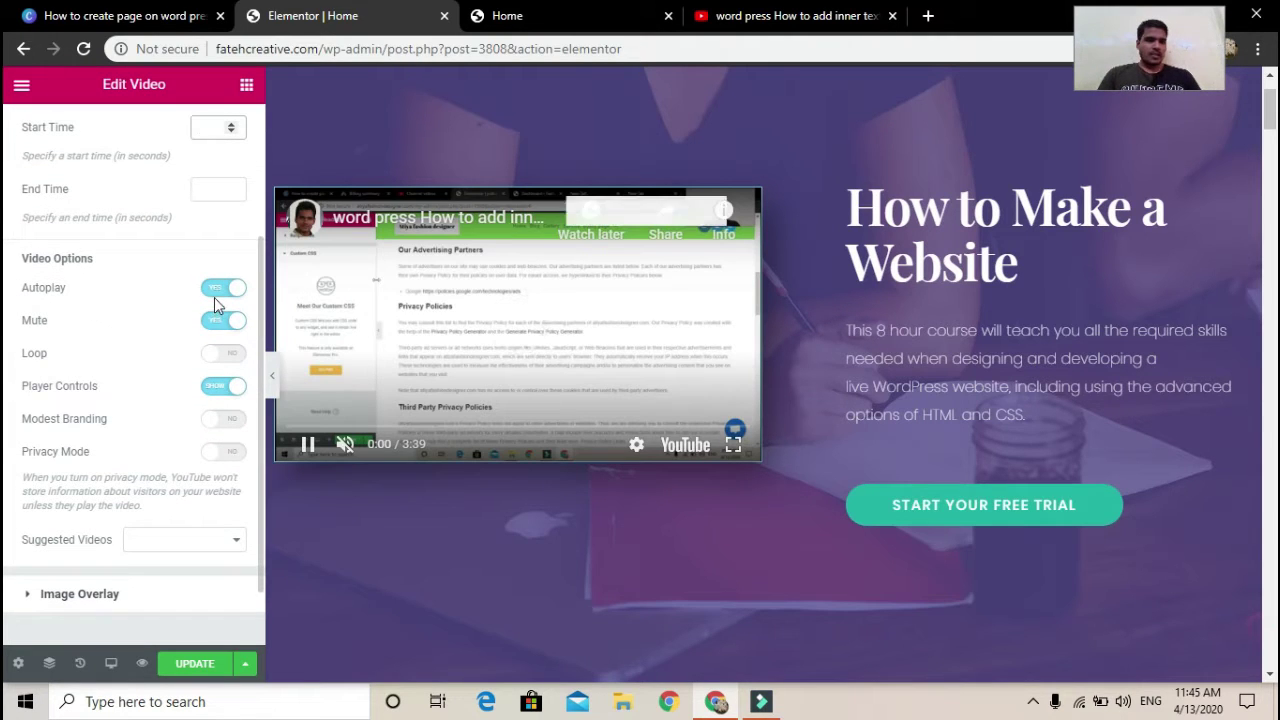
click(216, 298)
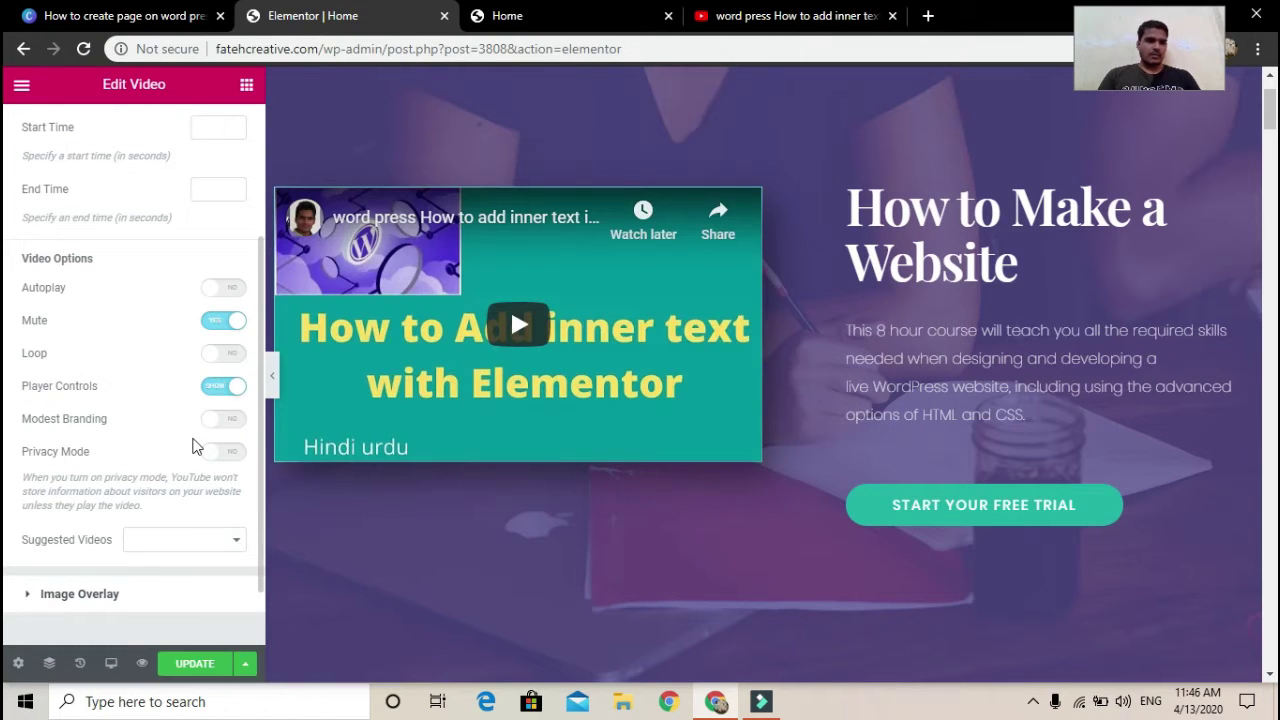
scroll(196, 446, down, 1)
scroll(194, 443, down, 1)
scroll(160, 300, up, 5)
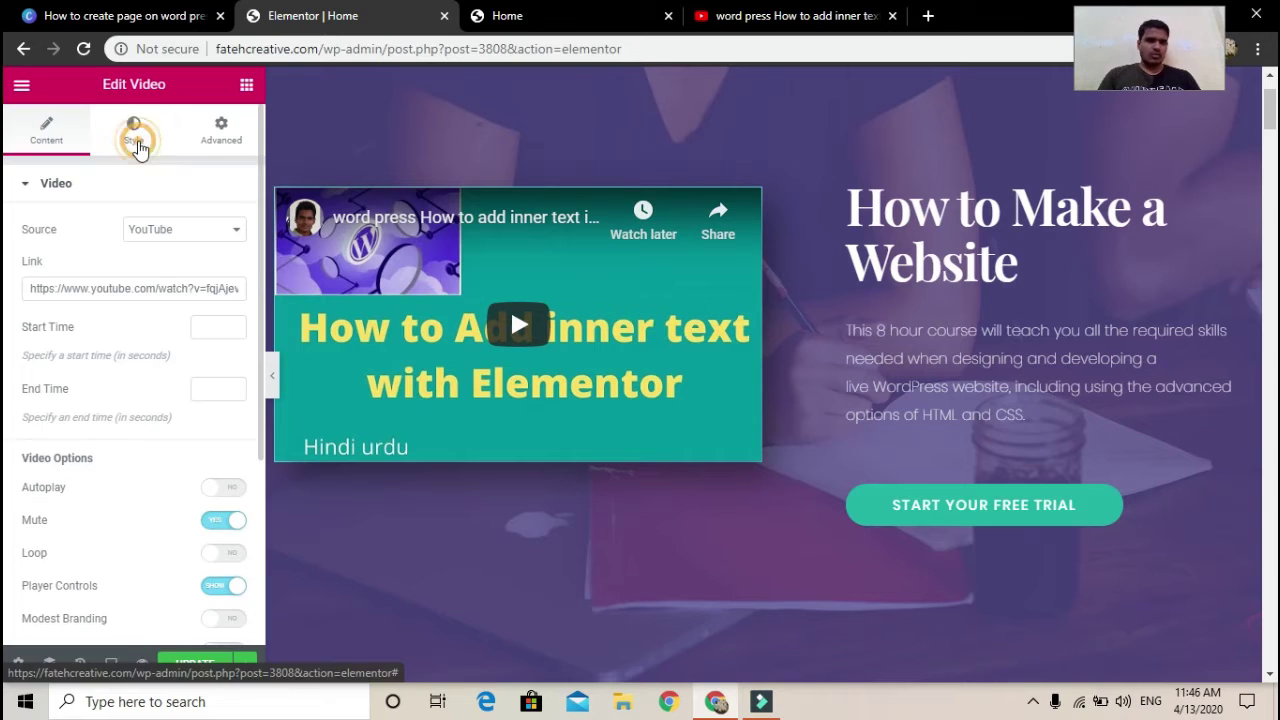
- Check the hero video's aspect ratio choices and make a small adjustment to its CSS filters
click(134, 143)
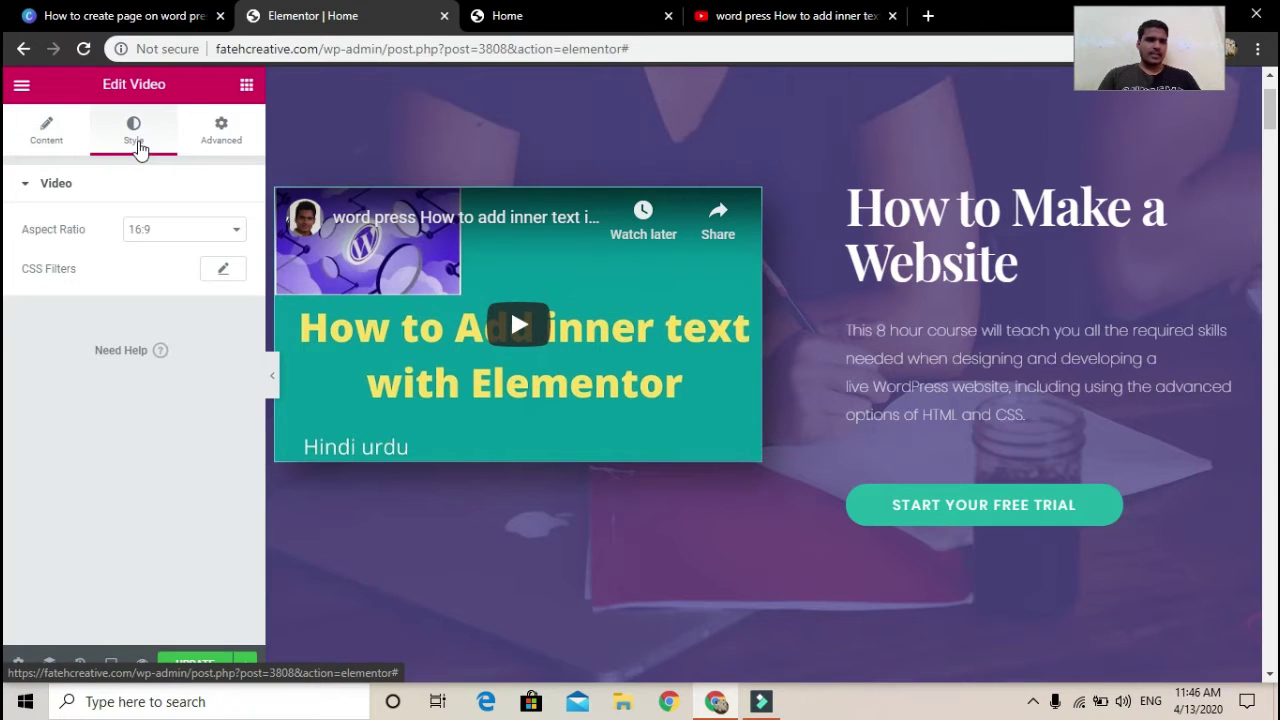
click(167, 233)
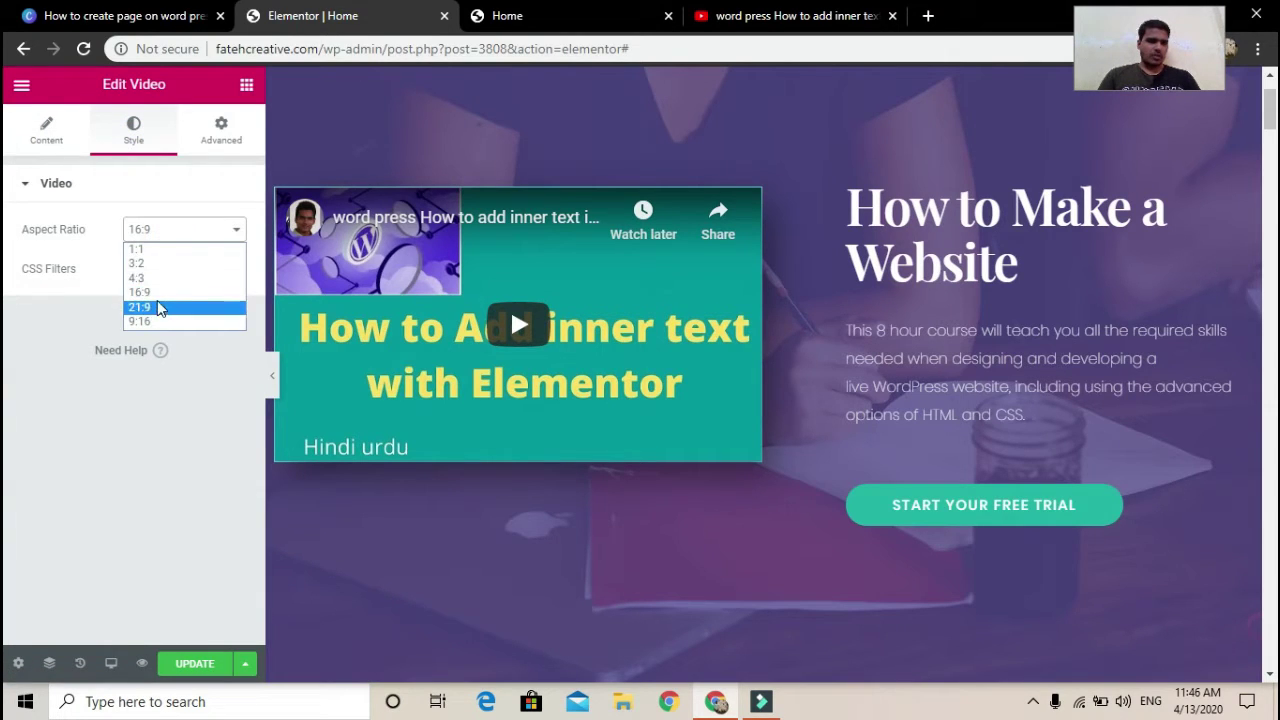
click(85, 321)
click(224, 270)
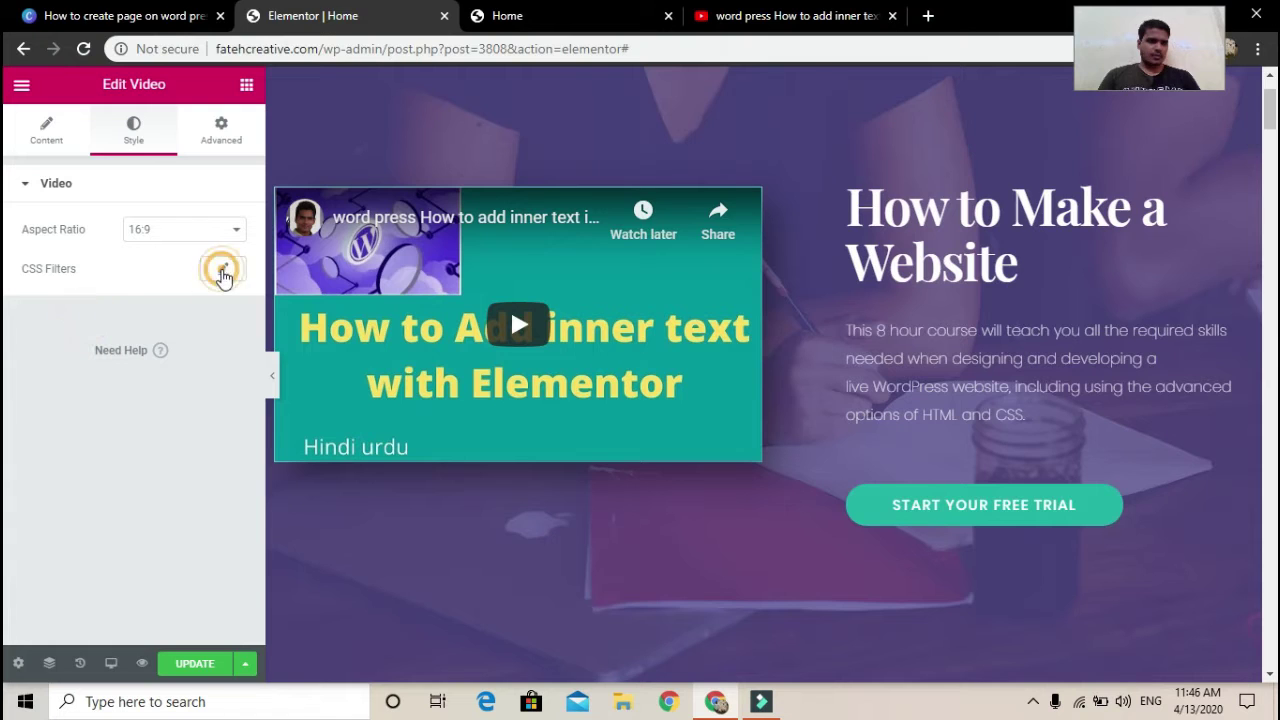
drag(103, 390, 109, 388)
- Unlink the hero video's margin values and set its left margin to 6 px
click(221, 130)
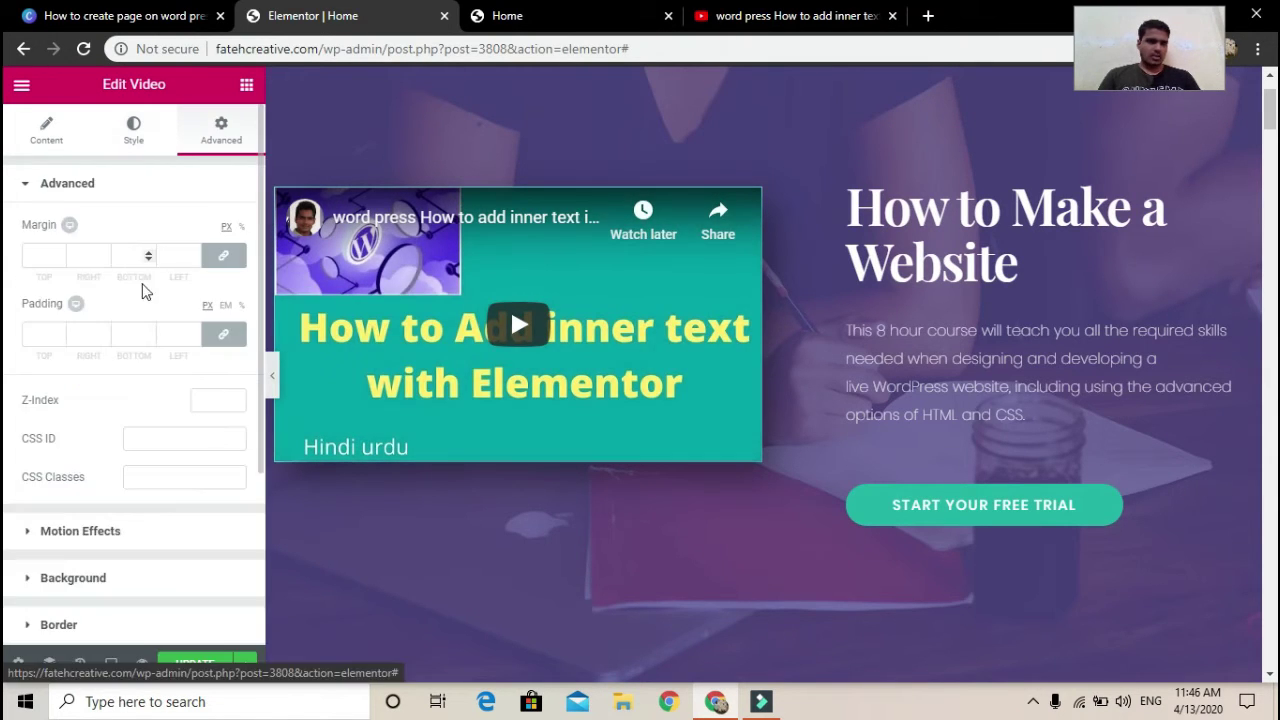
scroll(149, 291, down, 1)
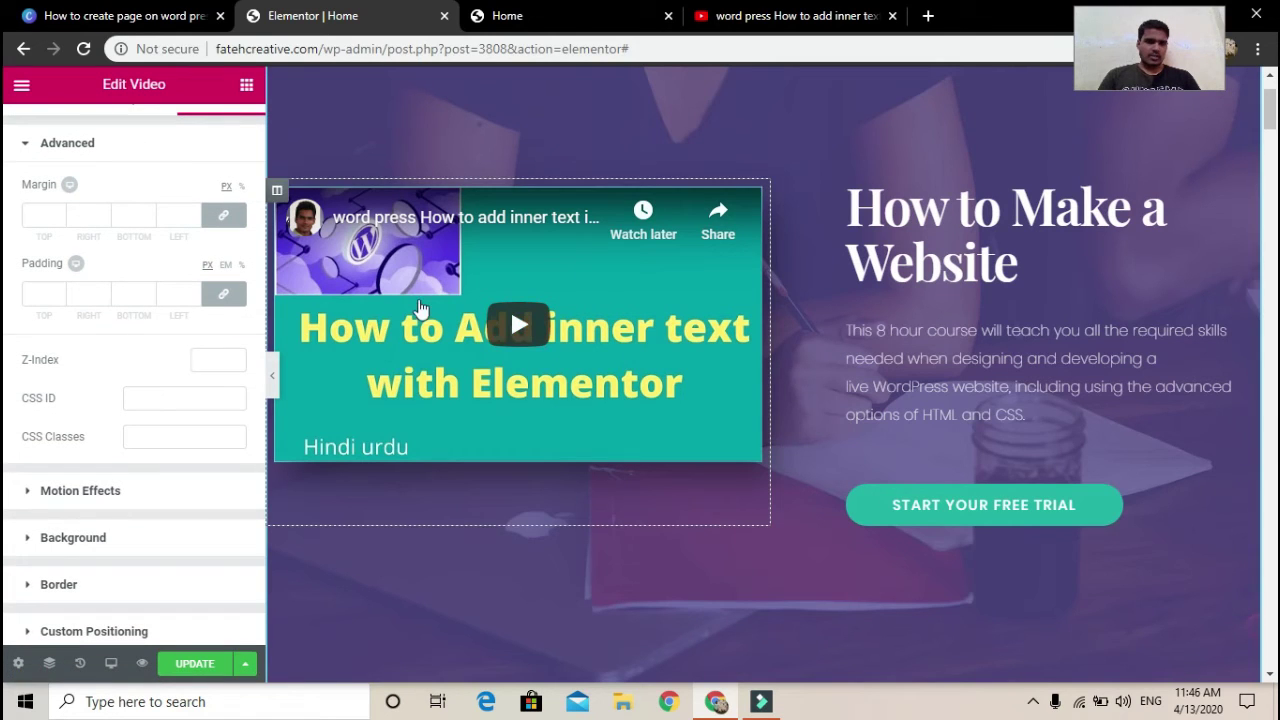
click(224, 216)
click(194, 214)
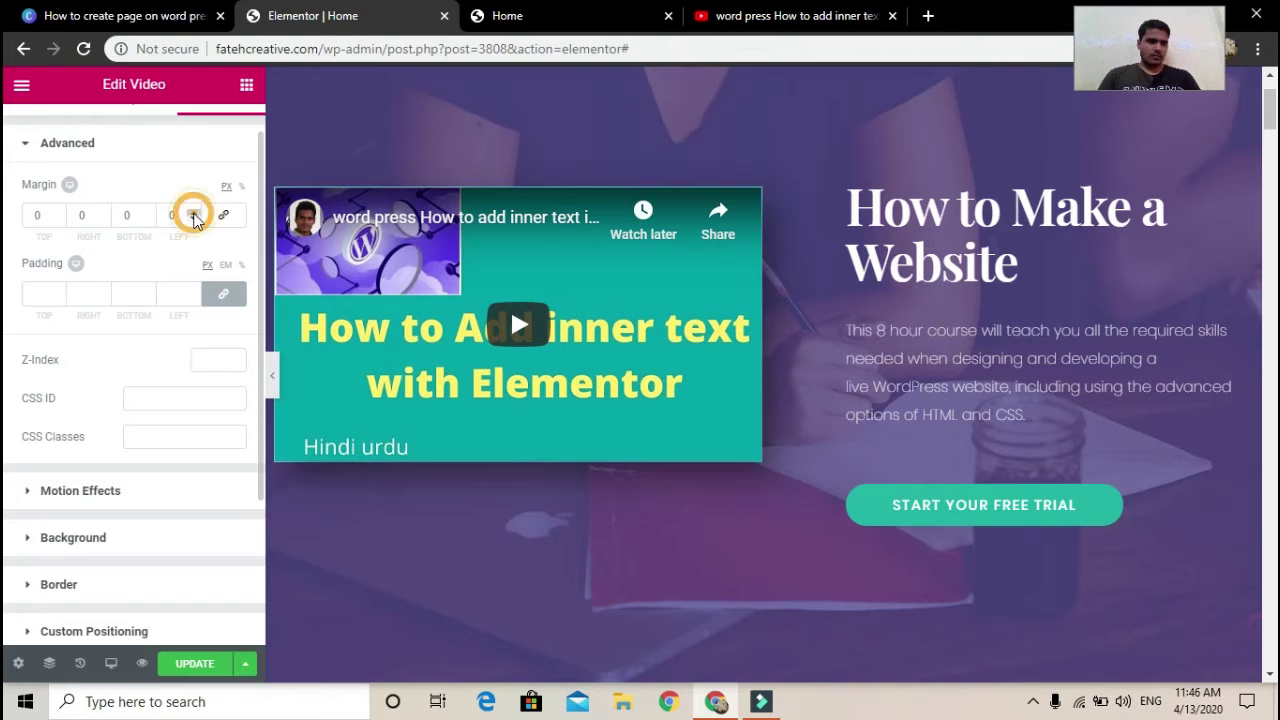
click(194, 214)
click(194, 214)
click(194, 214)
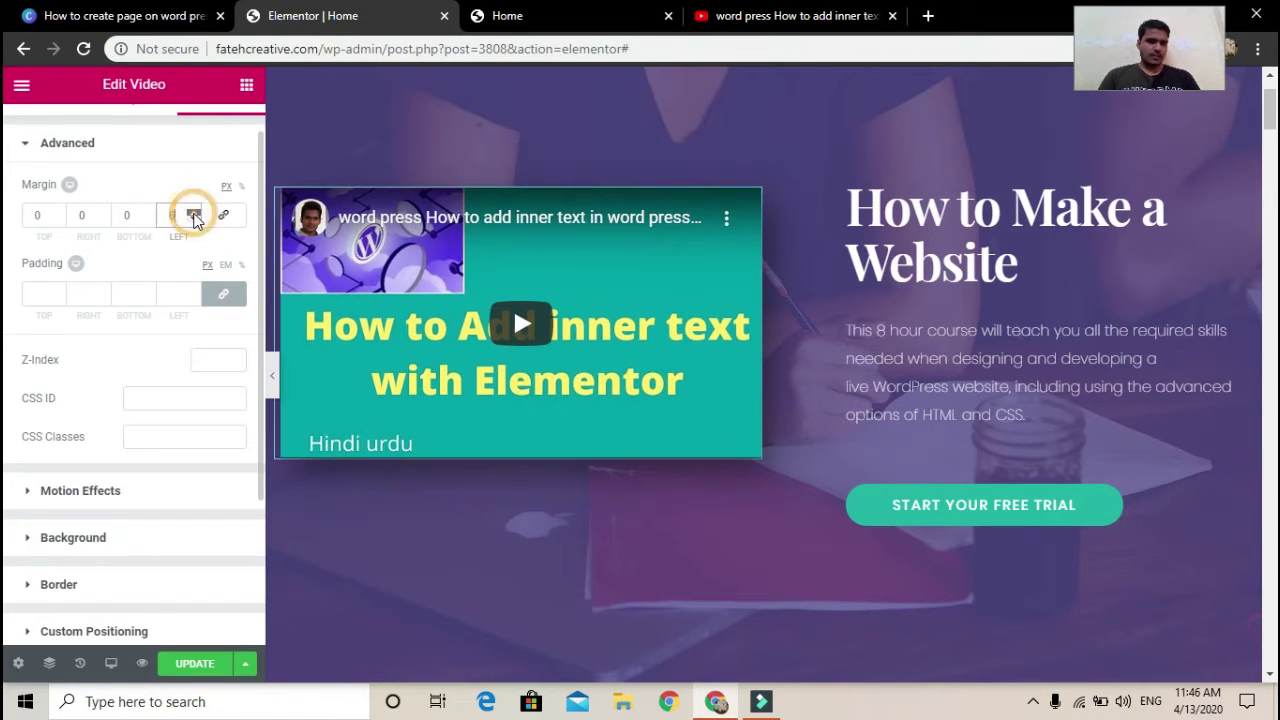
click(194, 214)
click(194, 214)
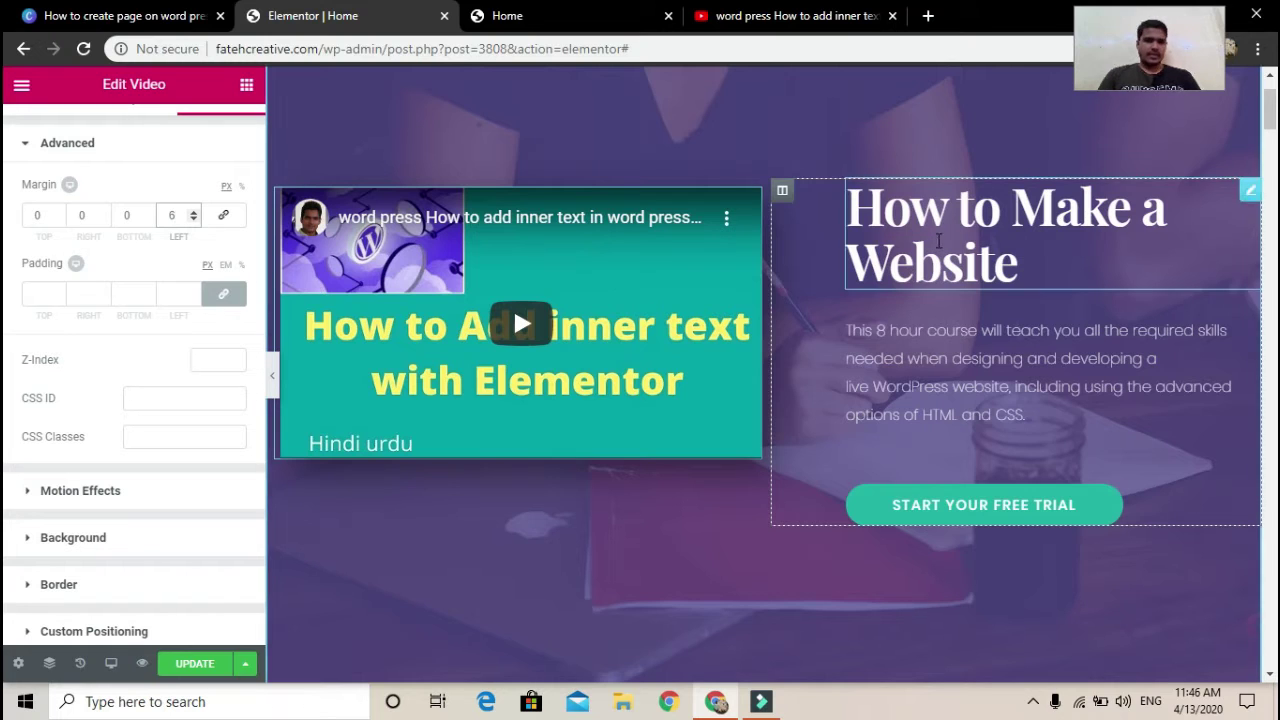
- Replace the hero heading's title with the site owner's first name followed by "Digitalplus"
click(1250, 195)
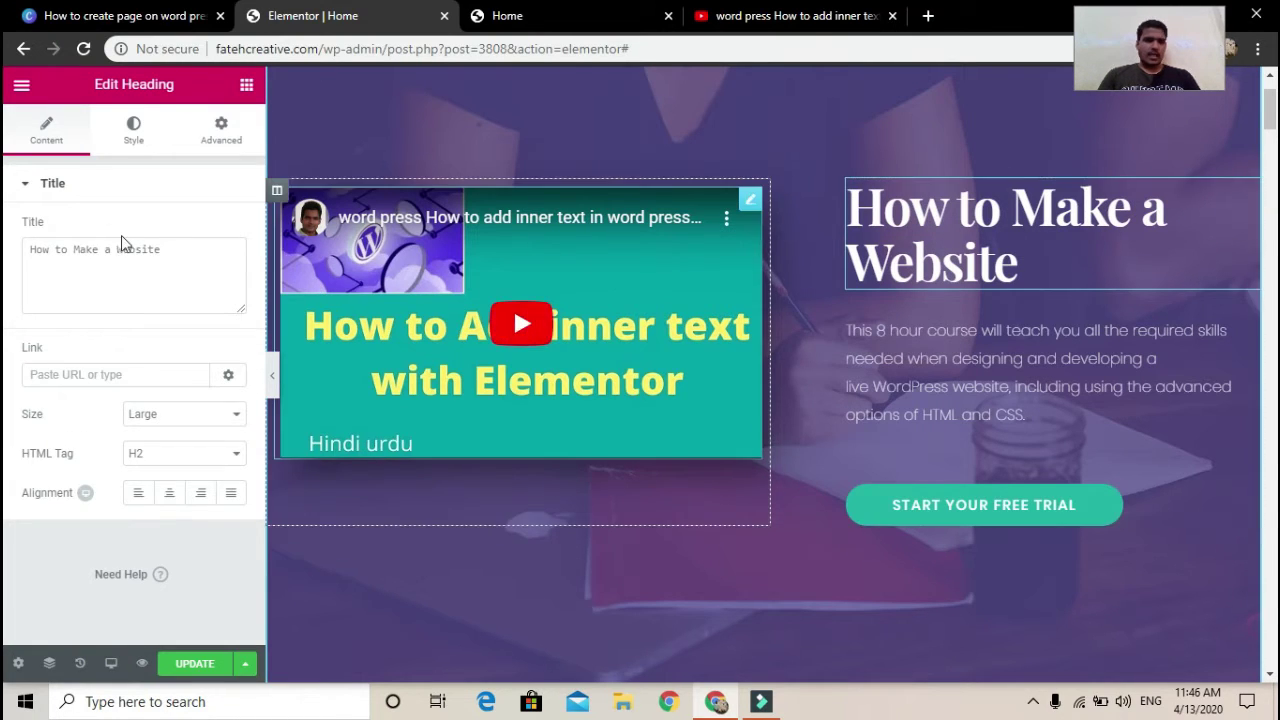
drag(182, 251, 30, 238)
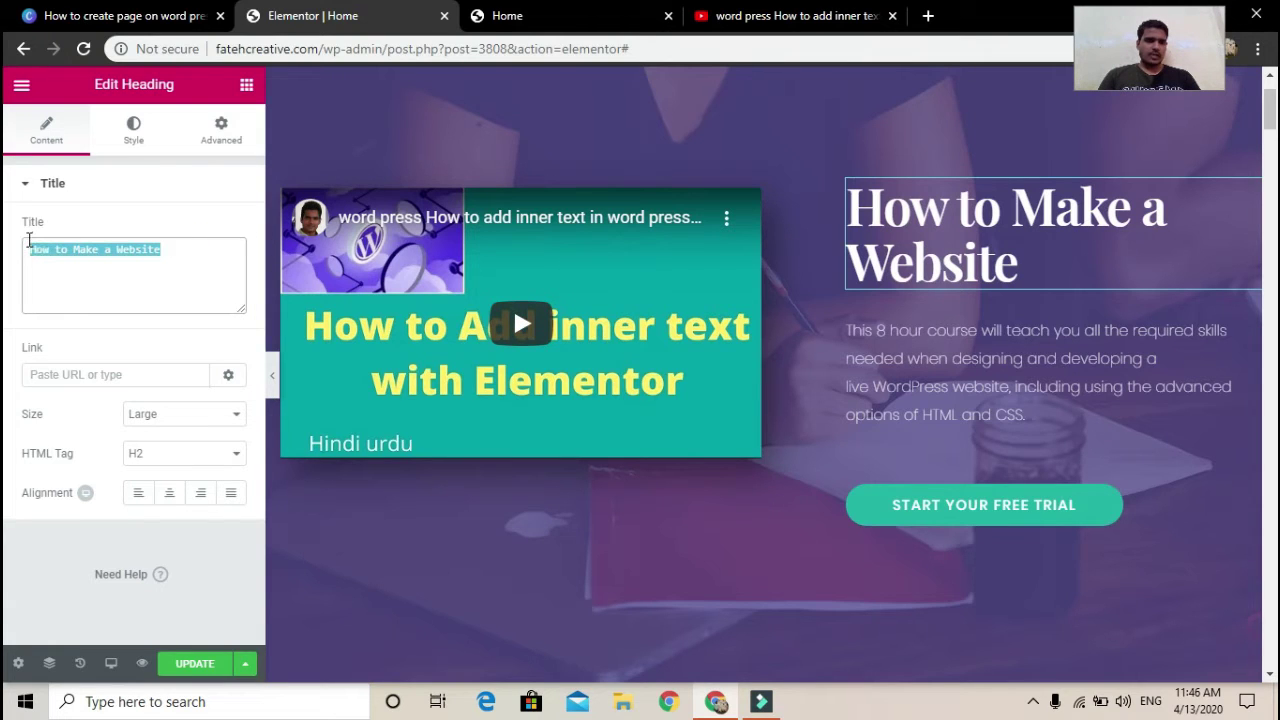
text(R)
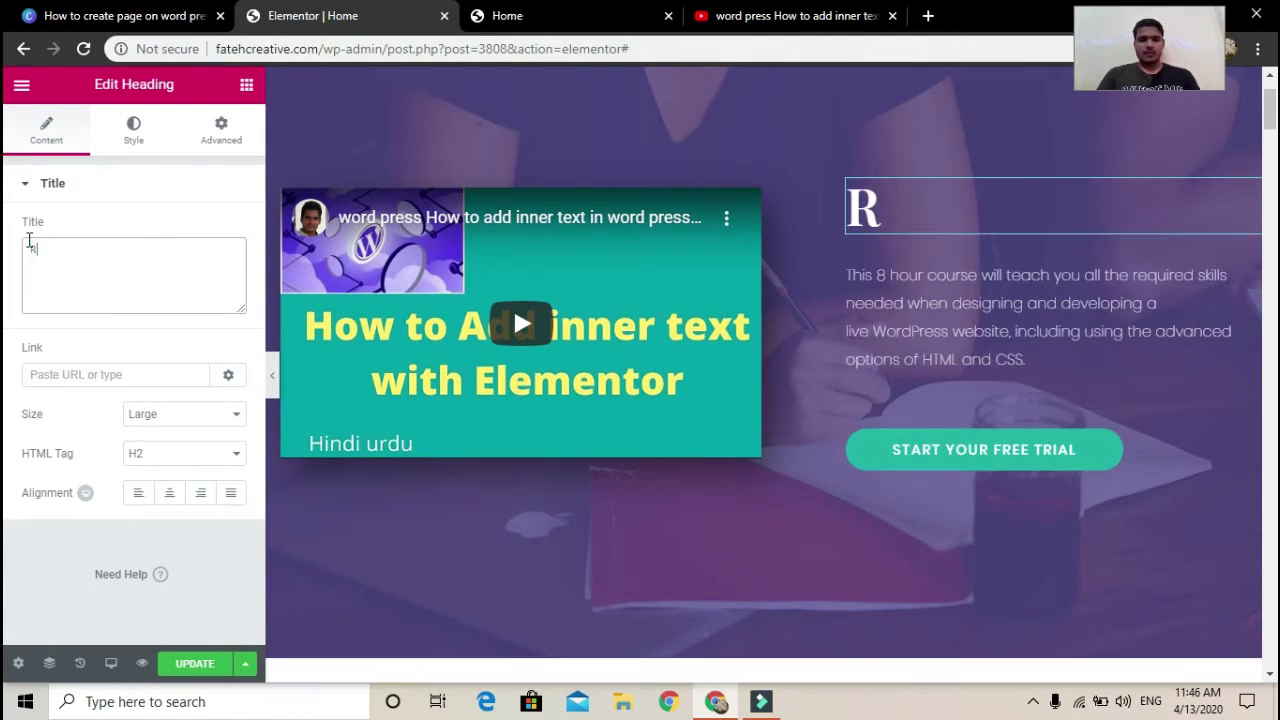
text(izwan )
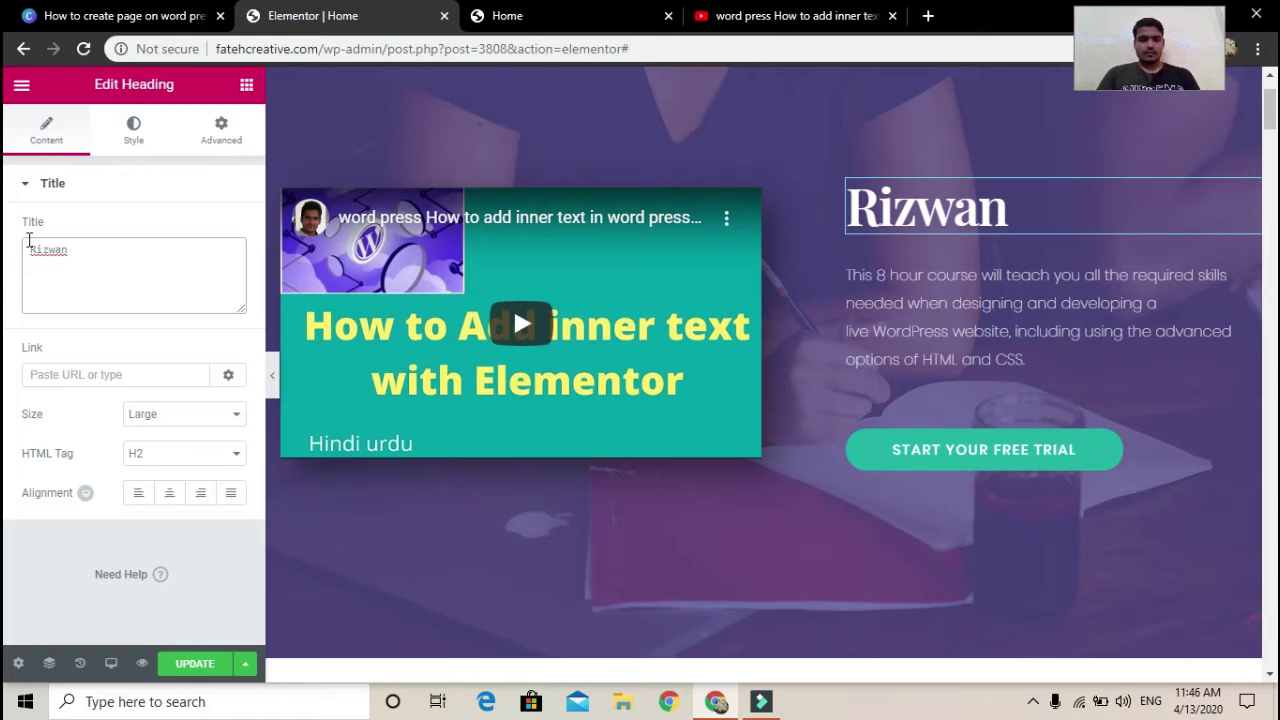
text(Digit)
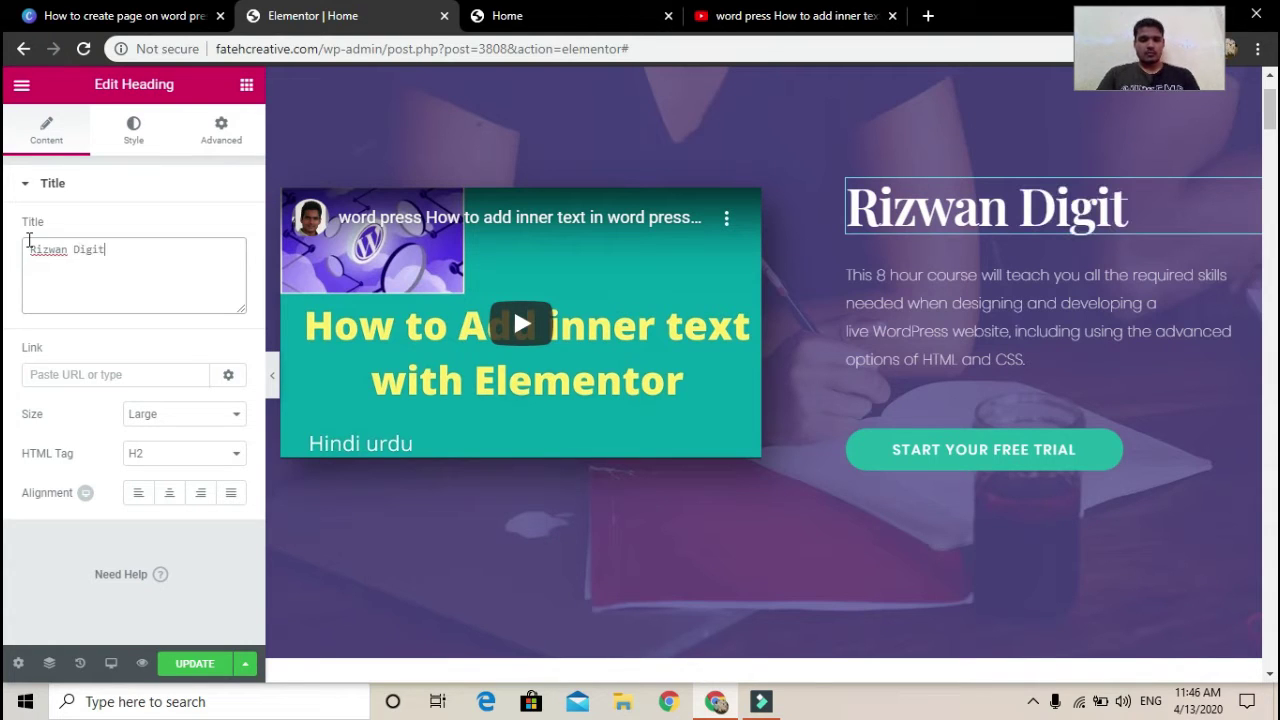
text(al)
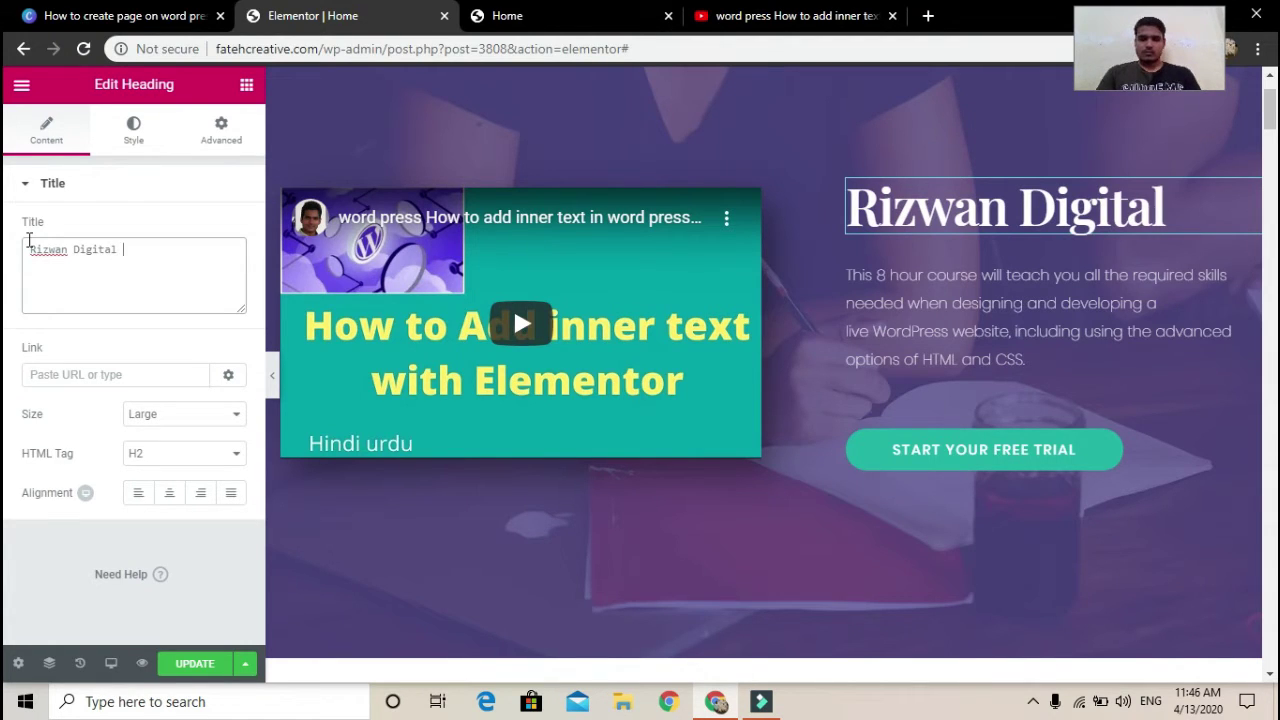
text(plus)
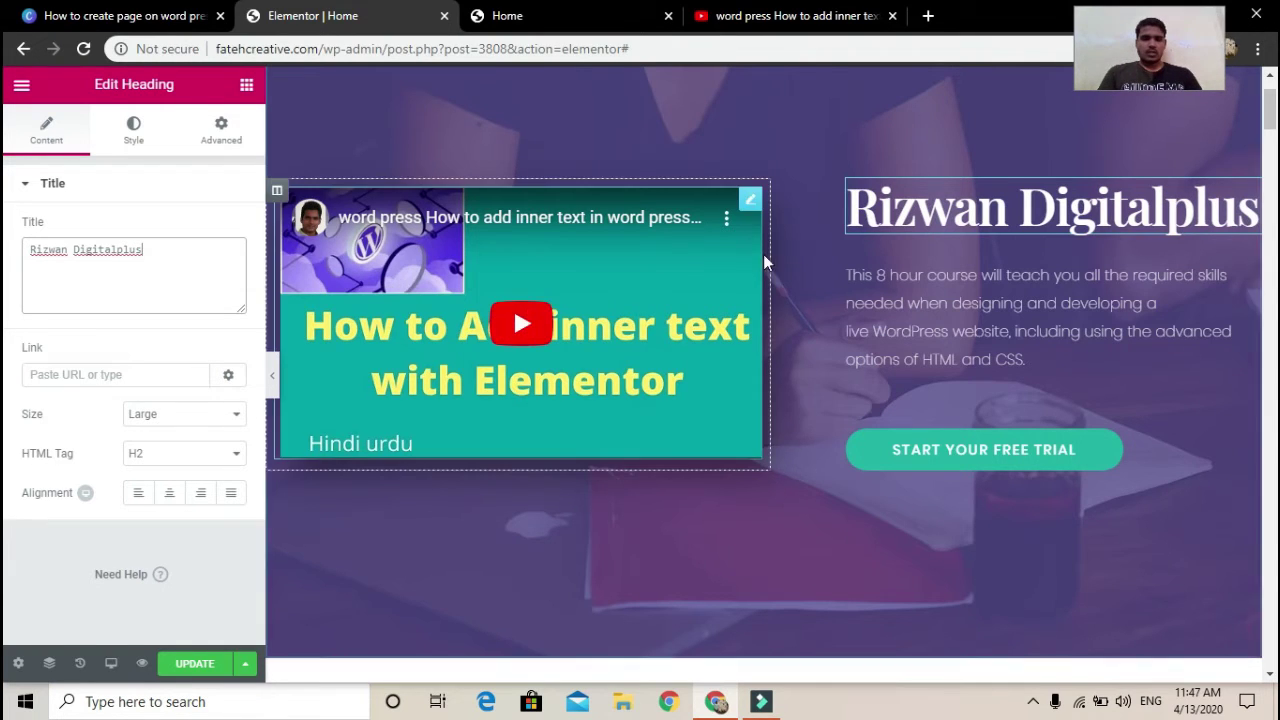
- Set the hero heading's size to Medium and HTML tag to H3, try centre and left alignment, and finish with justified alignment
click(157, 423)
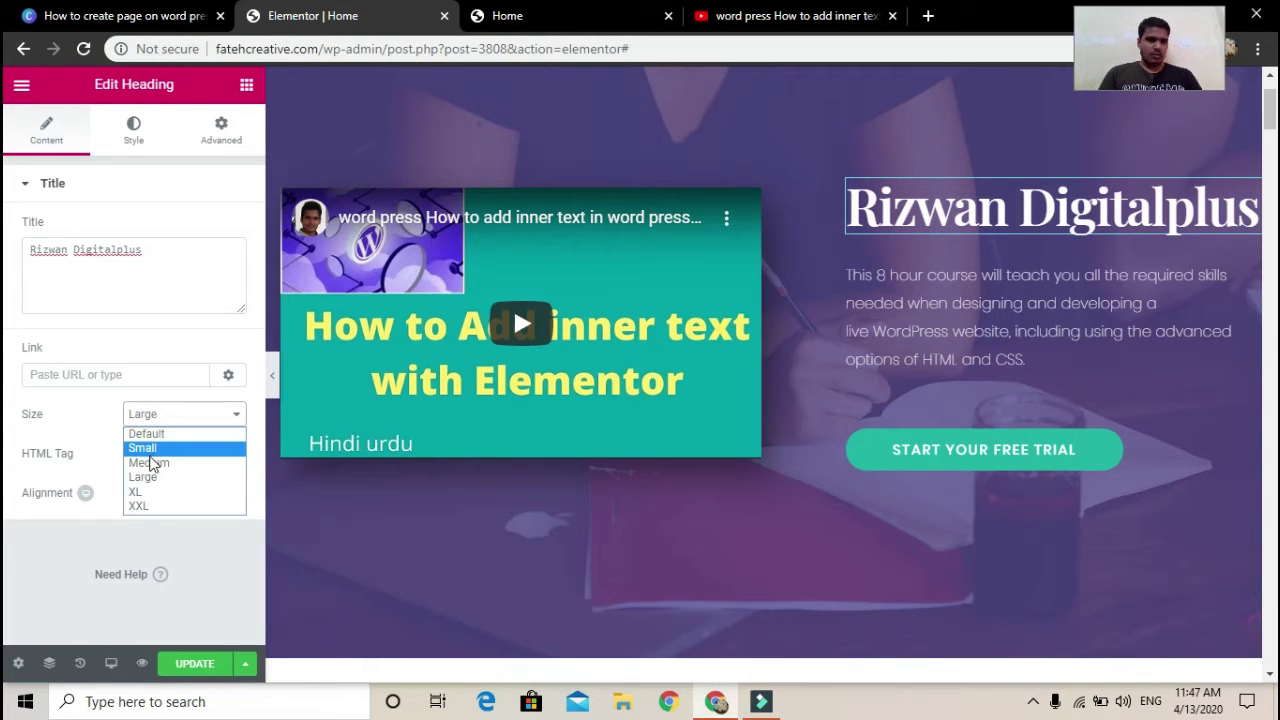
click(150, 464)
click(150, 455)
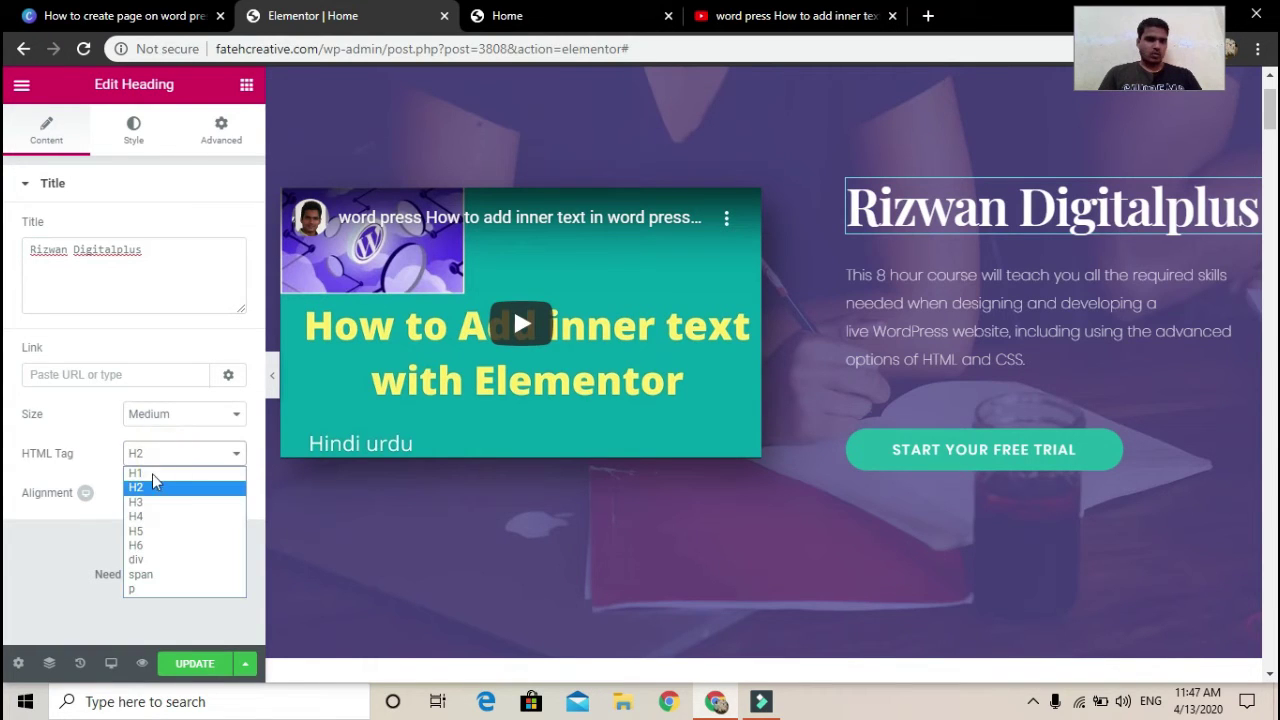
click(150, 502)
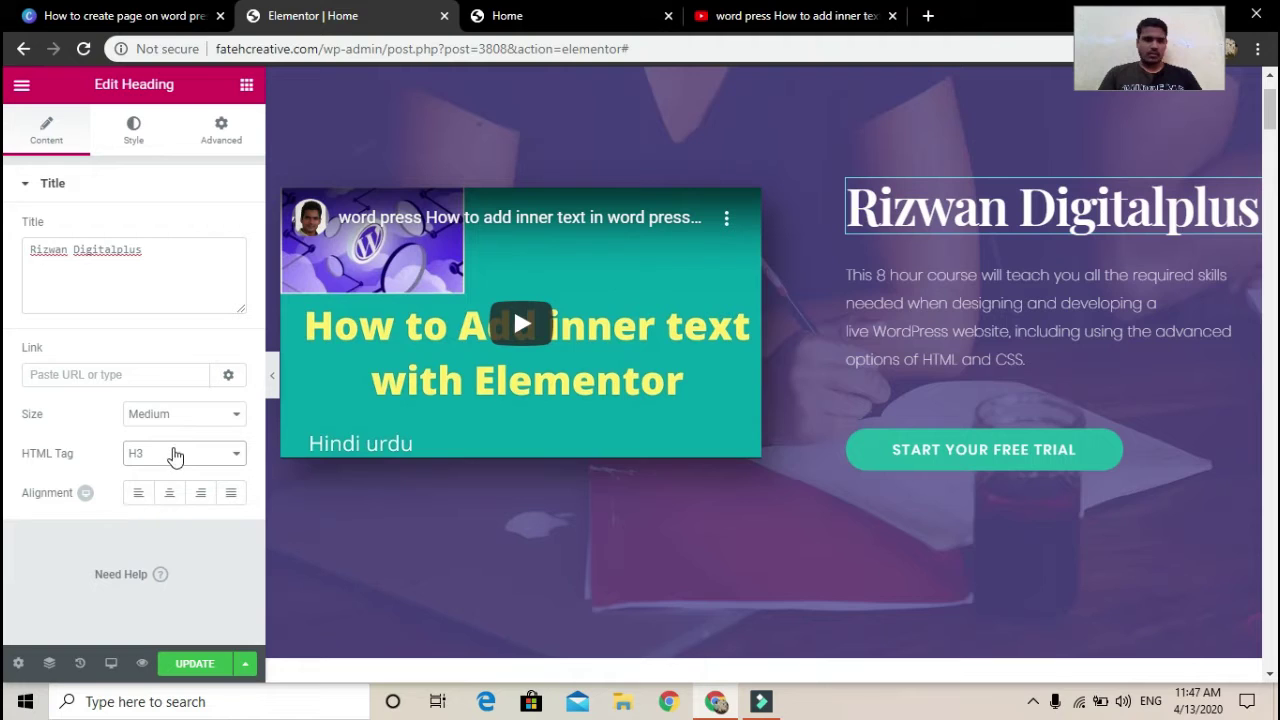
click(168, 497)
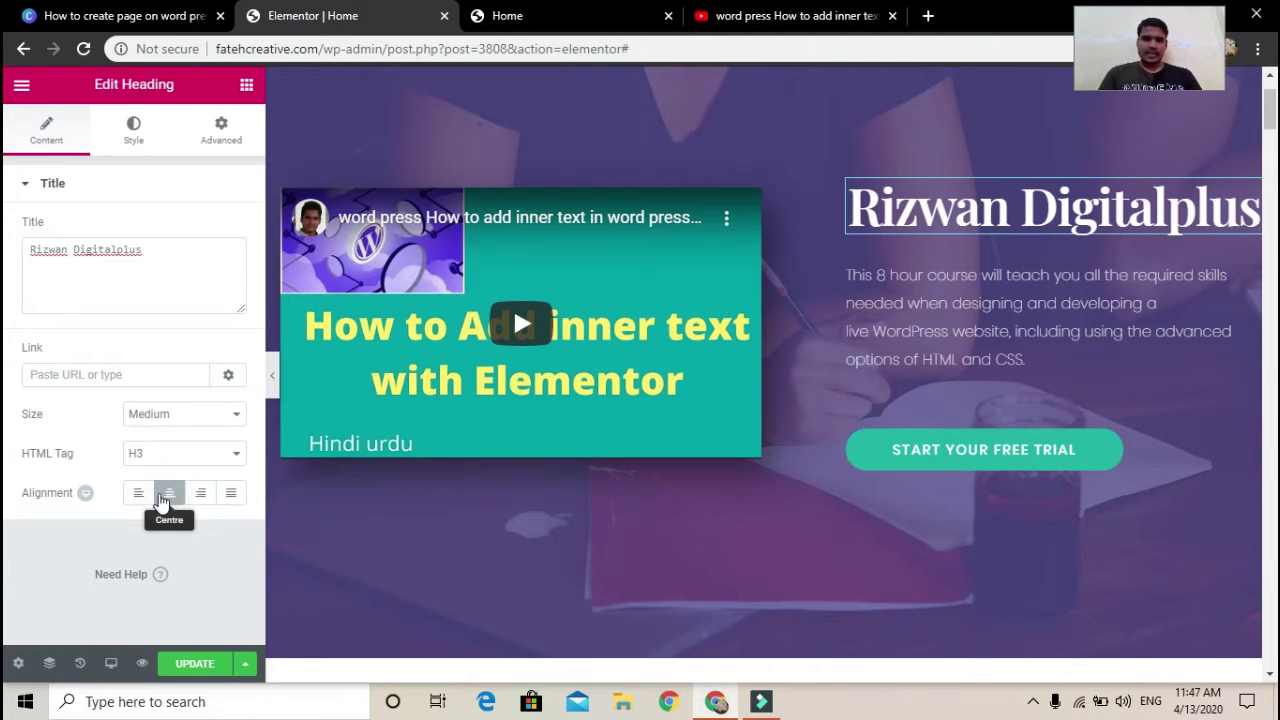
click(138, 497)
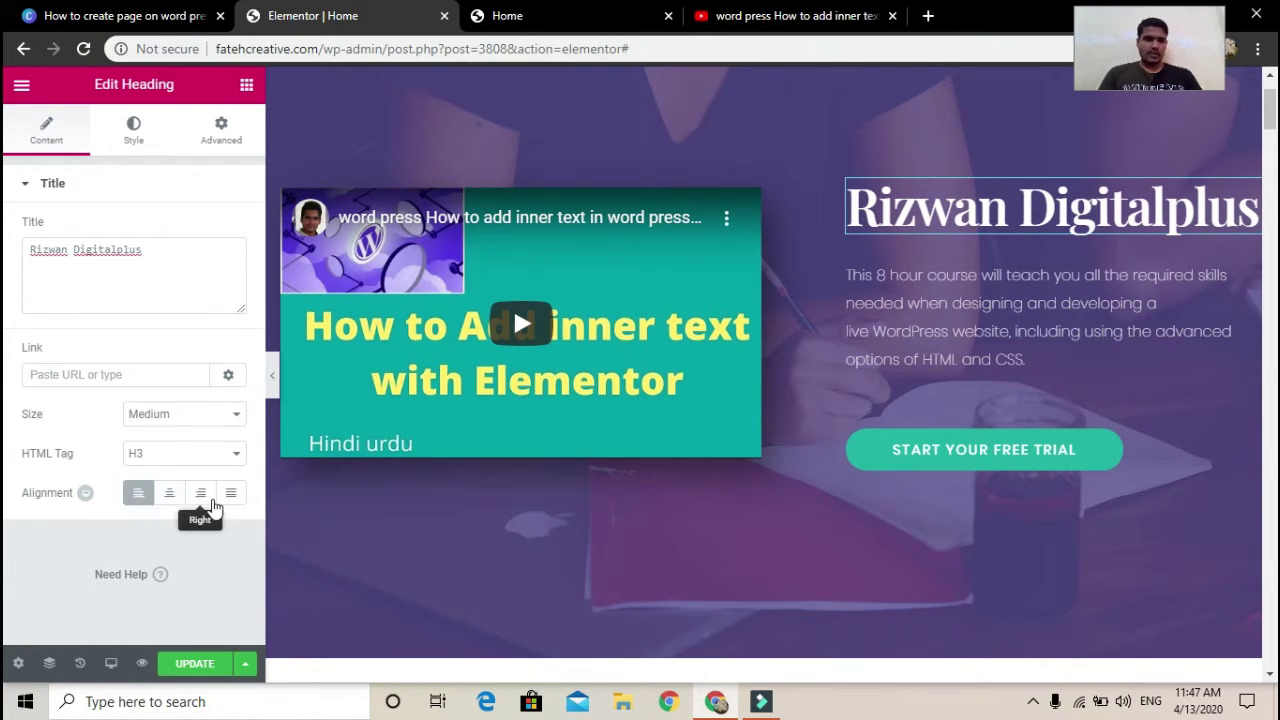
click(230, 493)
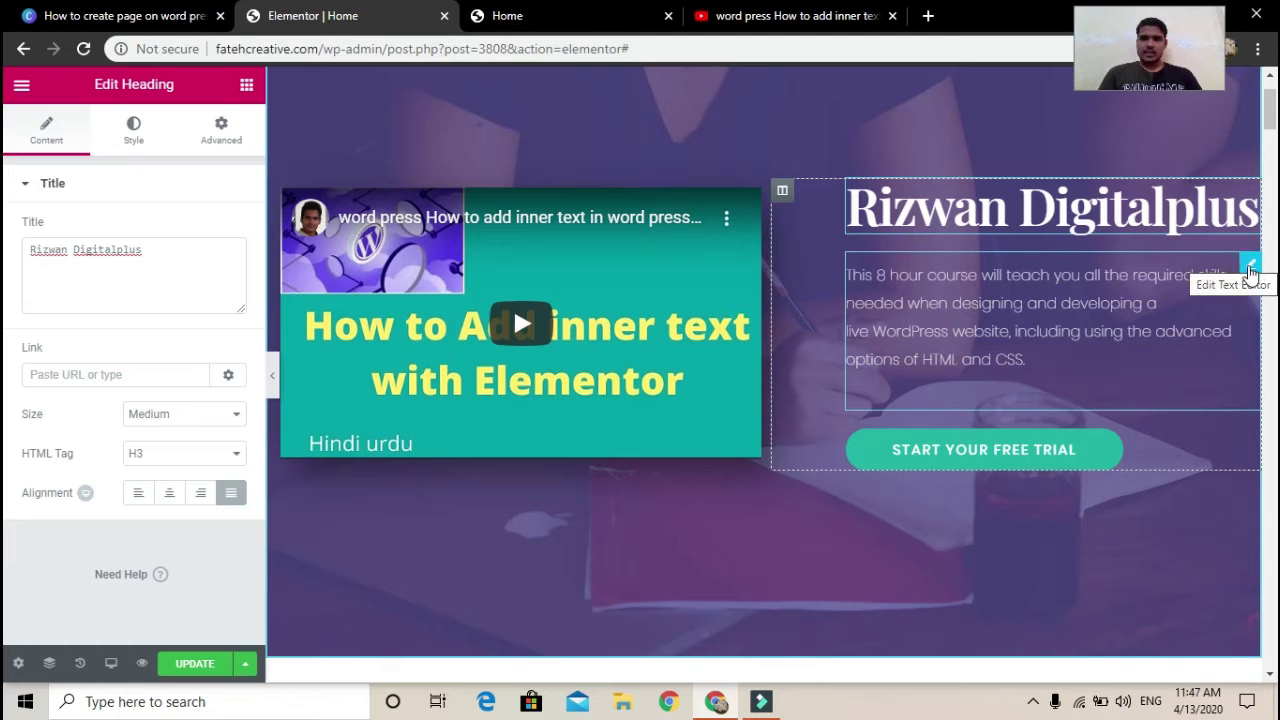
- Replace the hero paragraph with "You wil get videos in my channale" and delete the "Start your free trial" button
click(1250, 266)
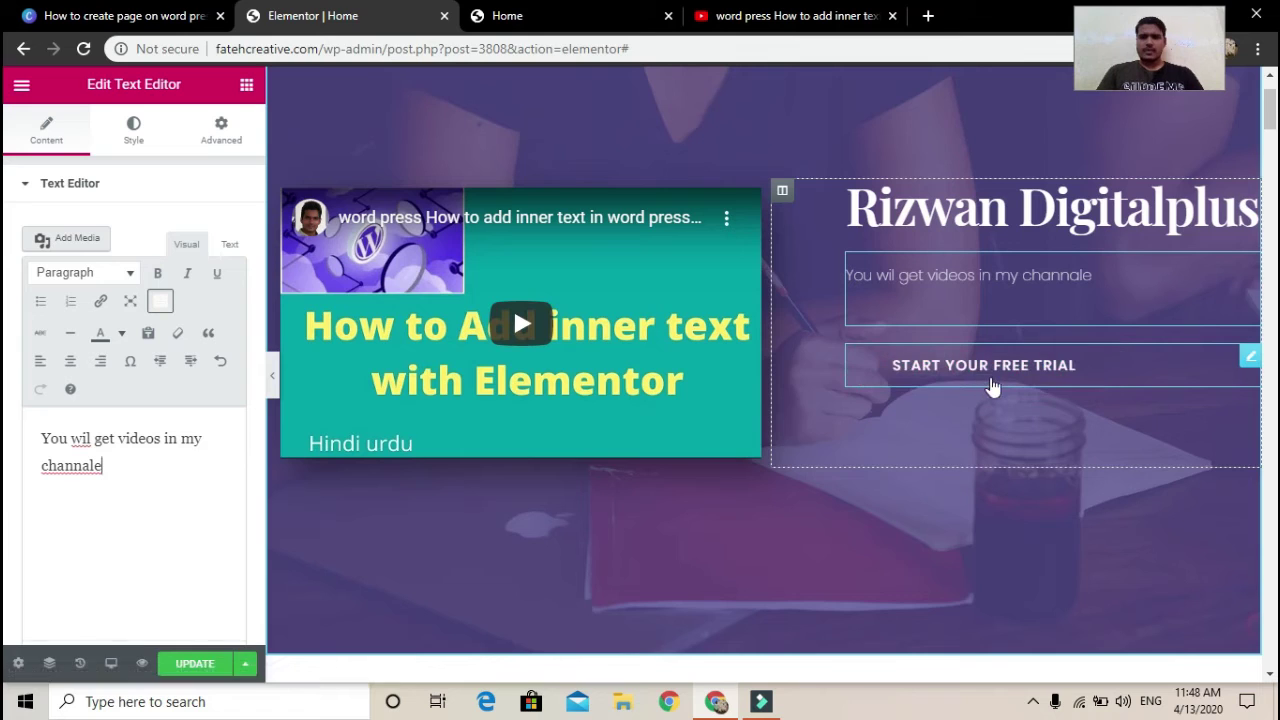
right_click(1199, 380)
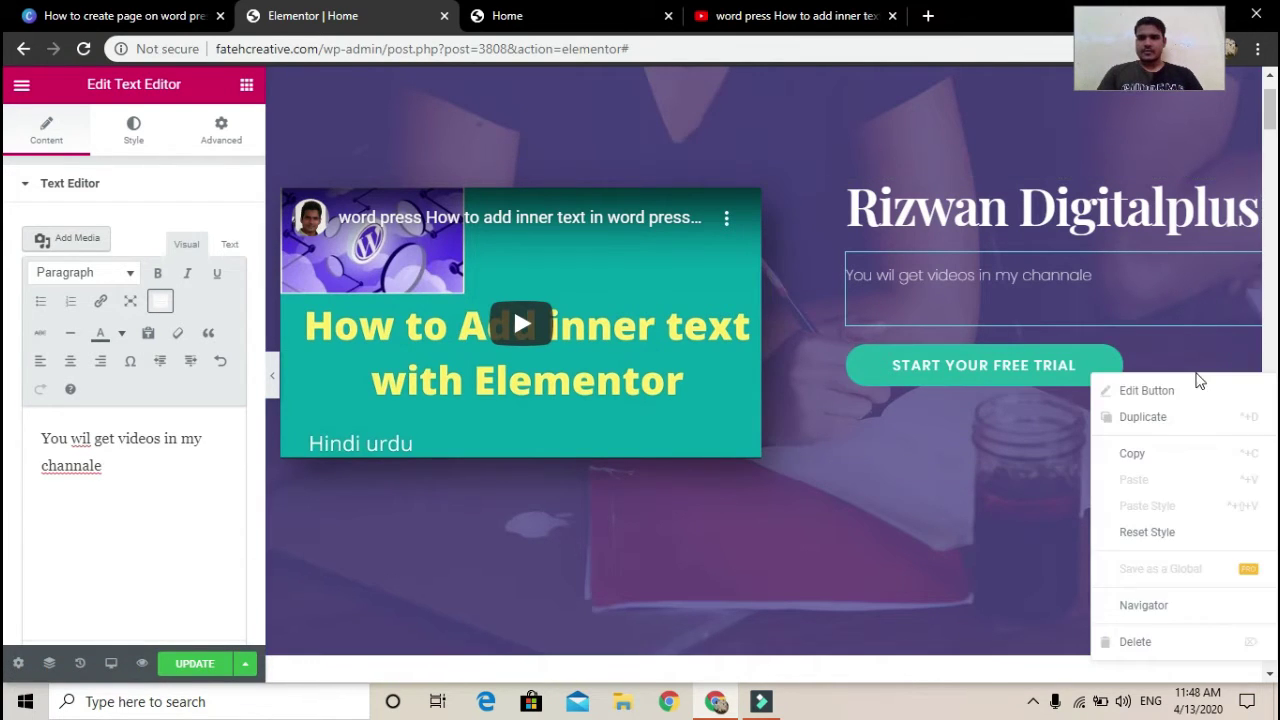
click(1133, 643)
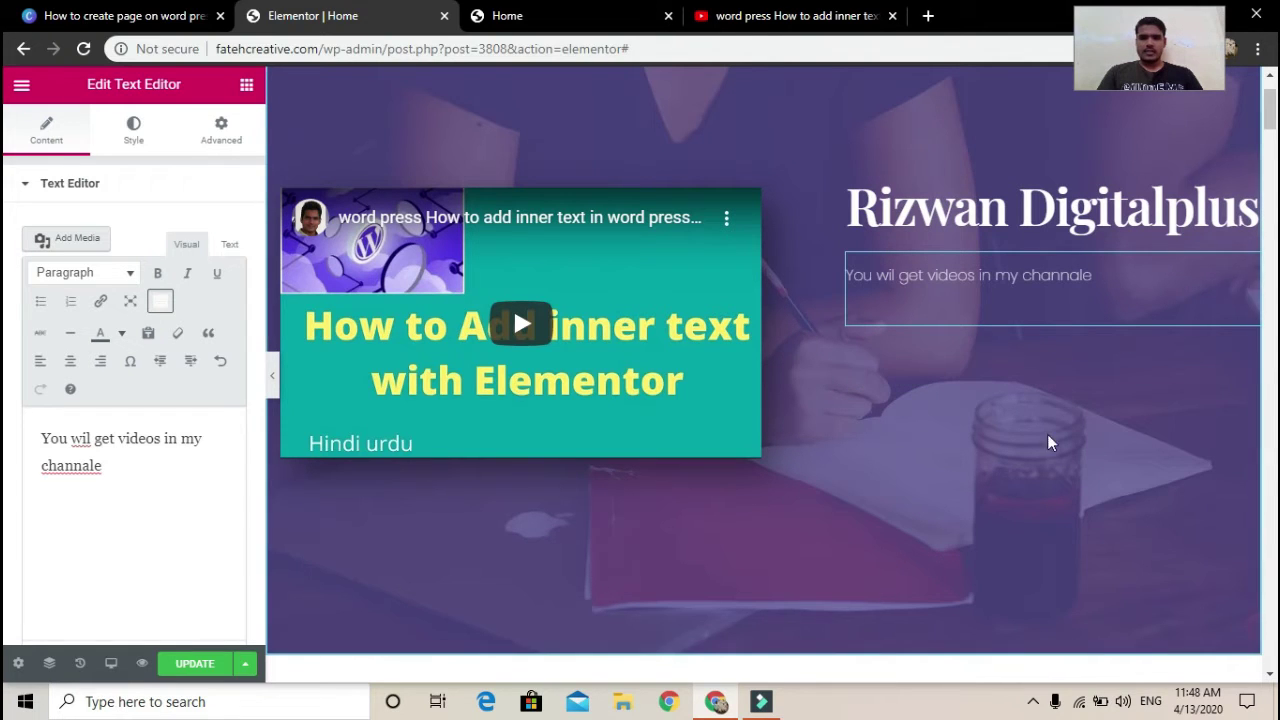
- Change the title of the "Who is it for?" icon box to "About me"
scroll(991, 470, down, 1)
scroll(991, 475, down, 5)
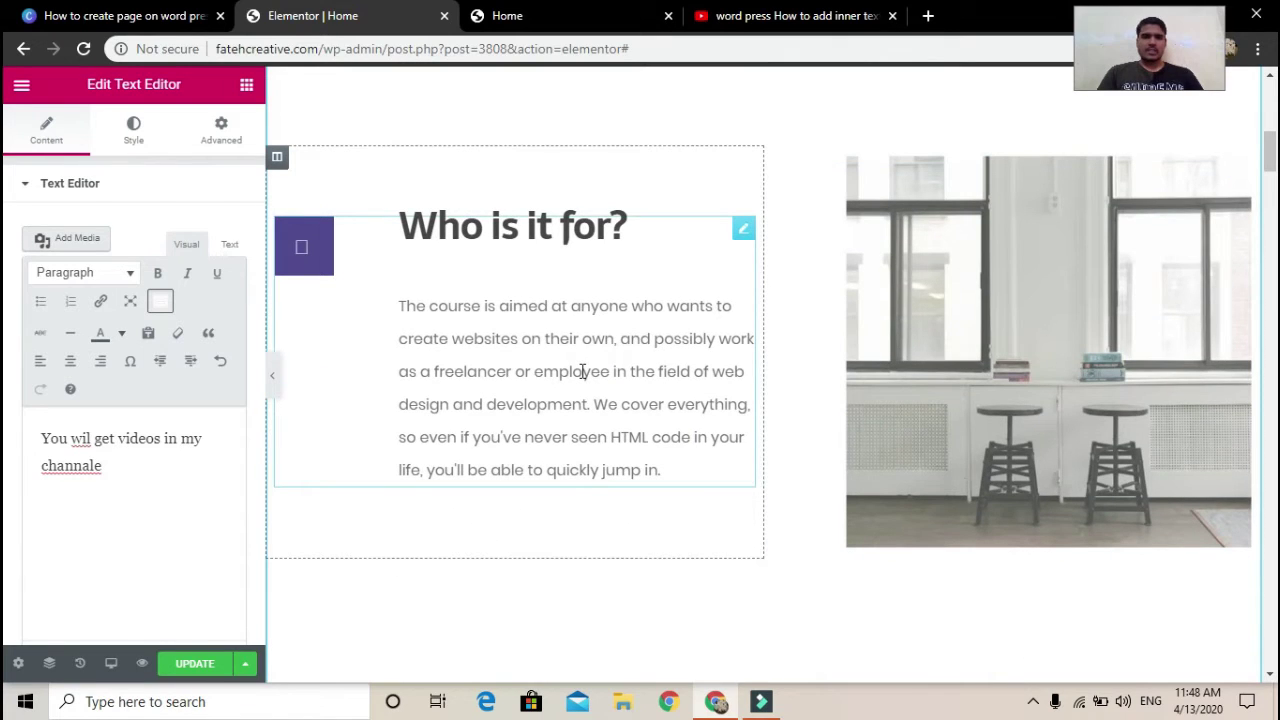
scroll(585, 375, up, 1)
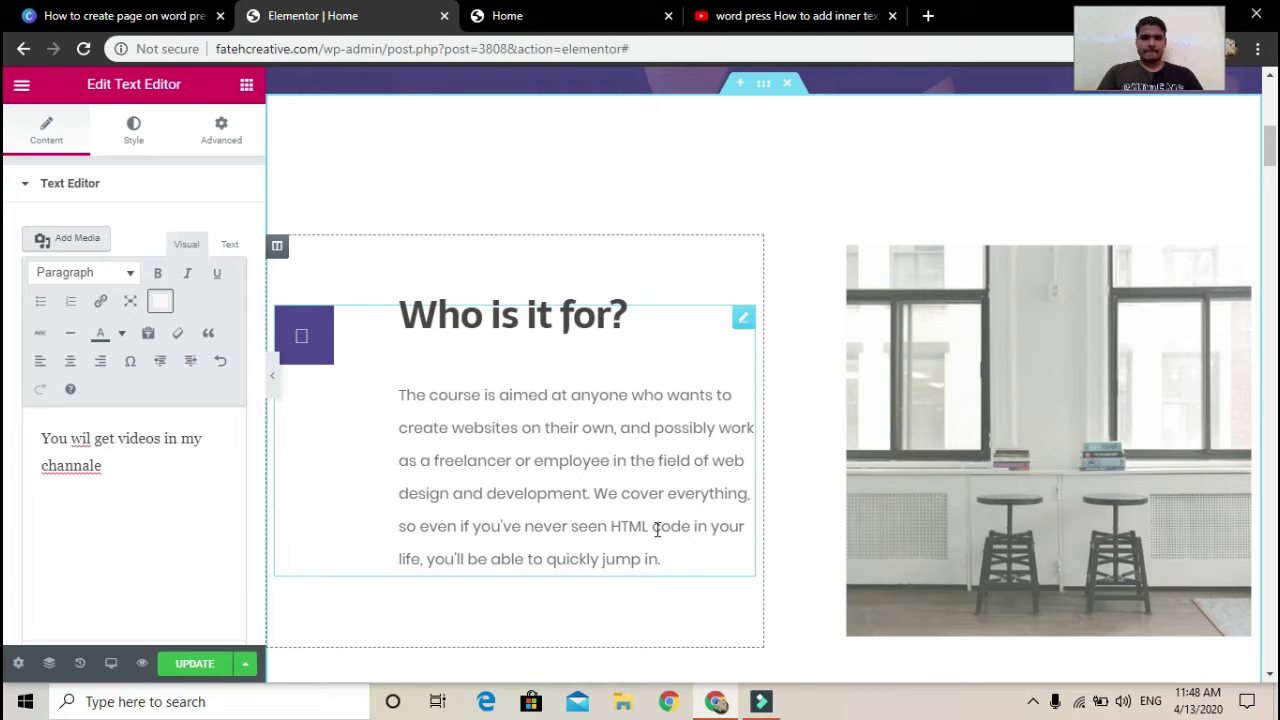
click(743, 320)
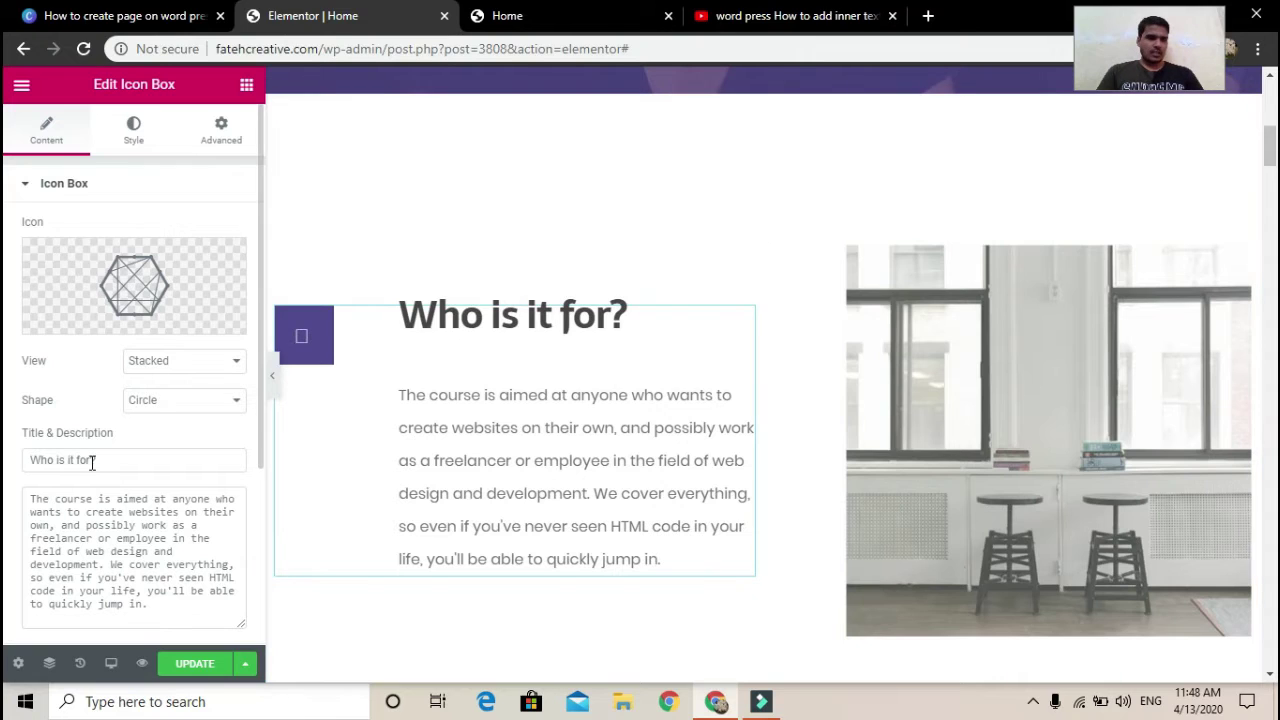
drag(105, 463, 24, 468)
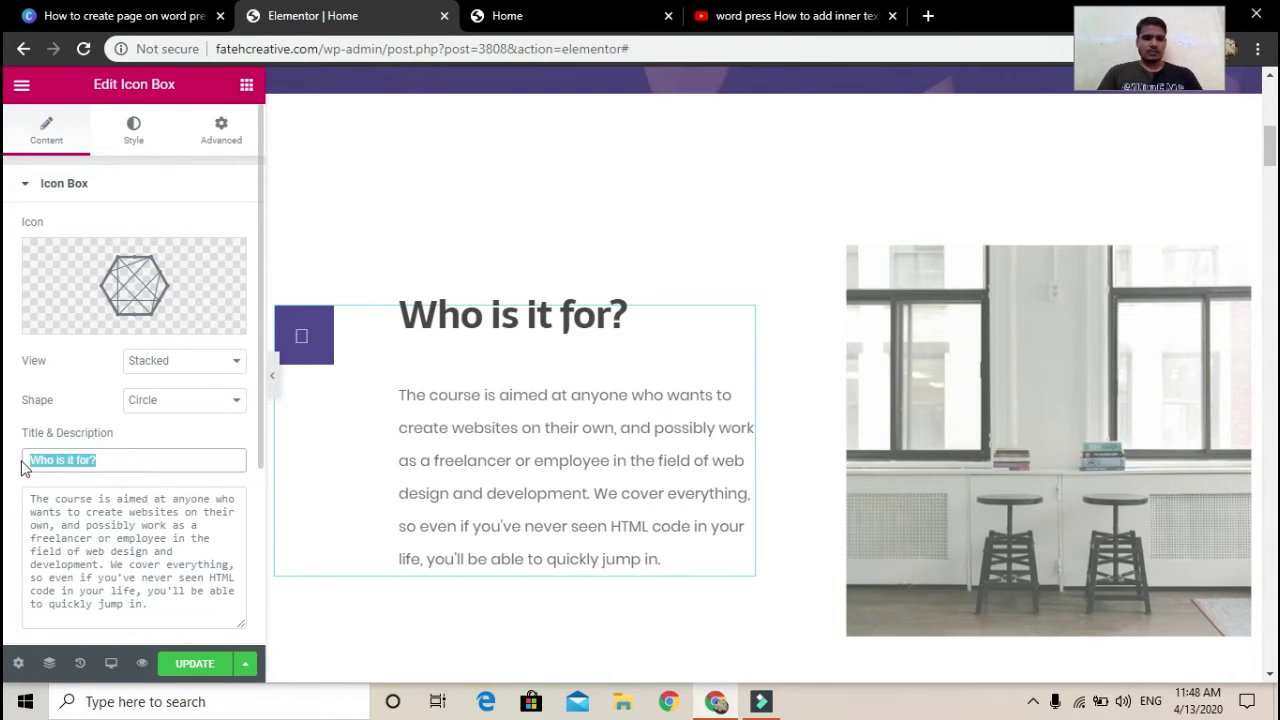
text(About me)
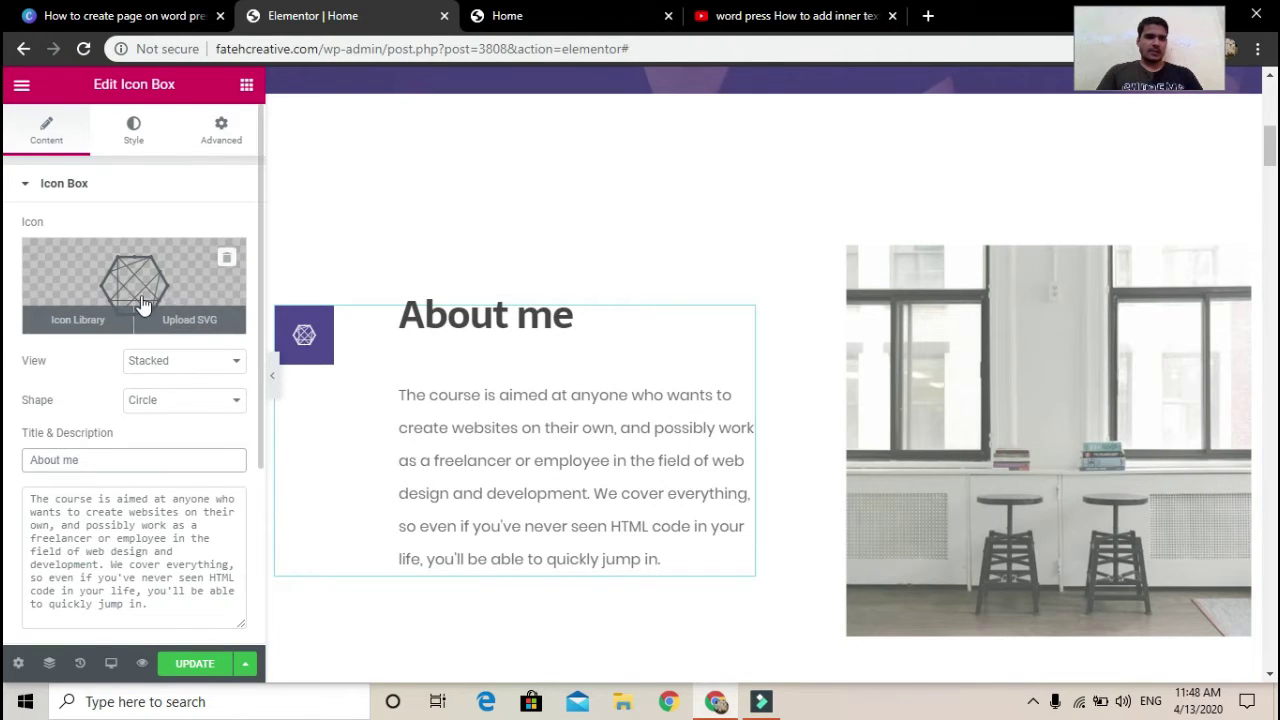
- Find a laptop icon in the icon library and insert it as the About me box's icon
click(172, 287)
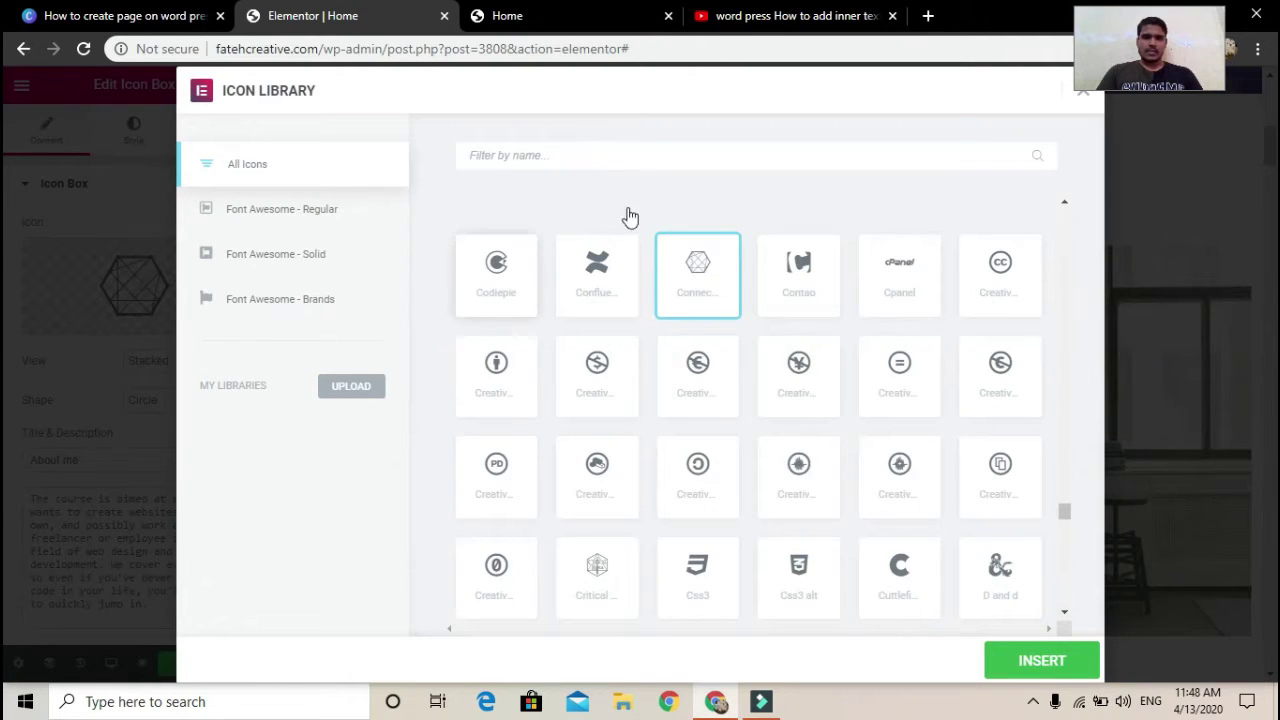
click(532, 155)
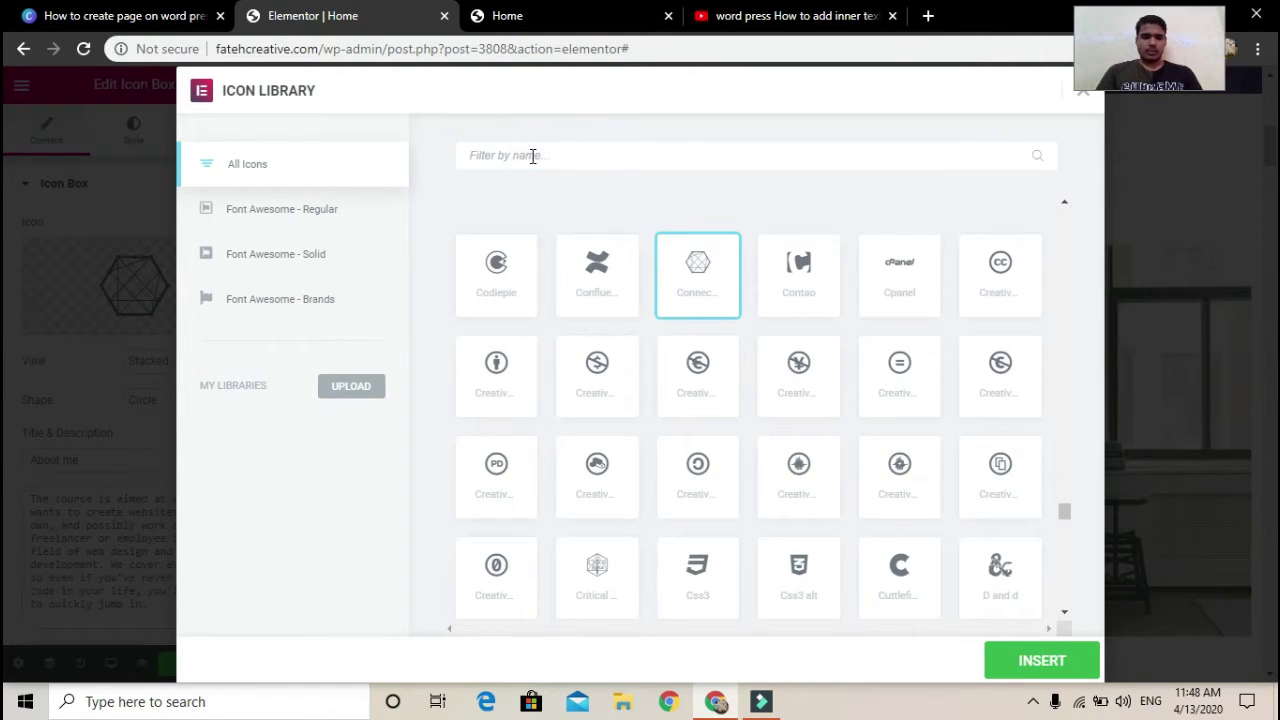
text(laptop)
click(1020, 660)
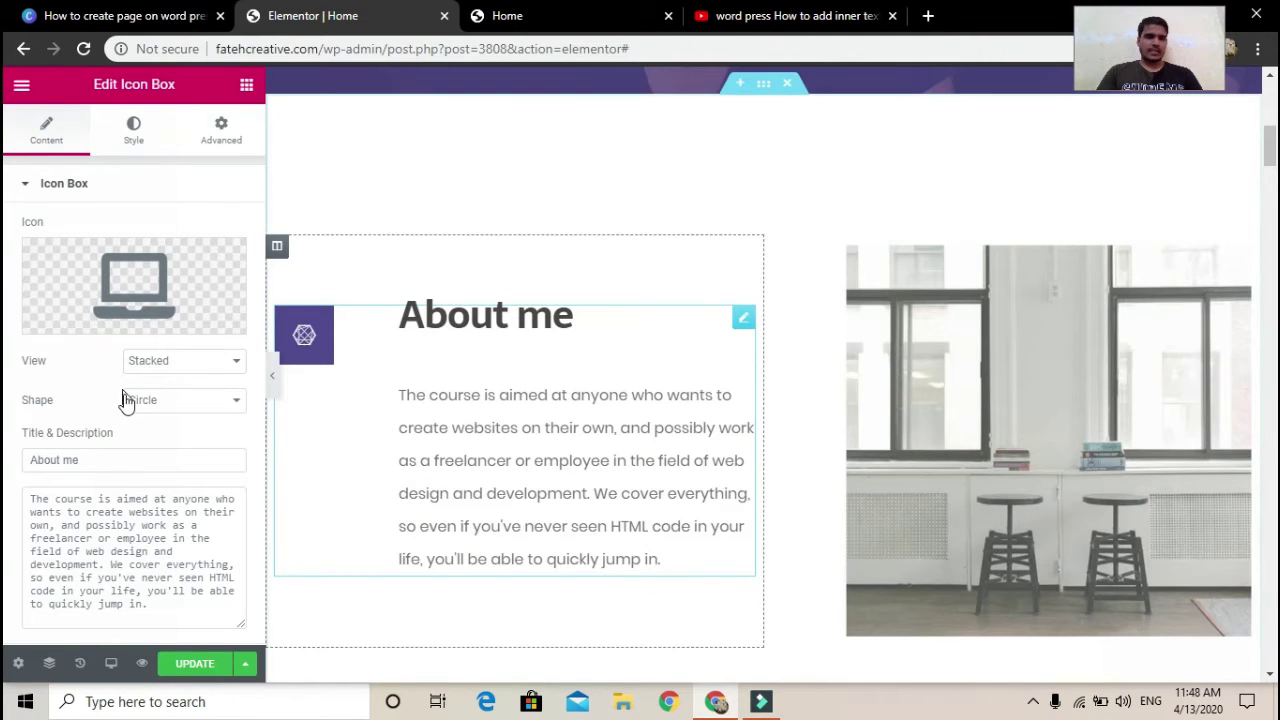
- Set the About me icon's shape to Square and its view to Framed
click(160, 400)
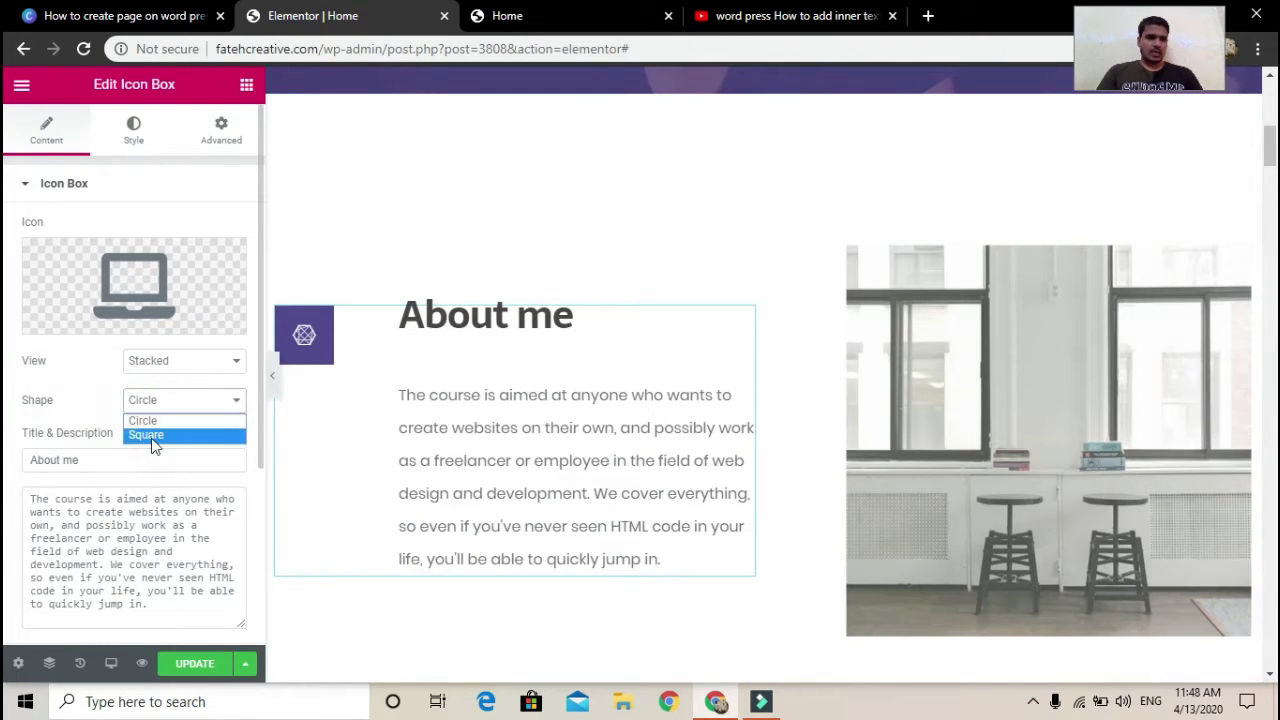
click(151, 436)
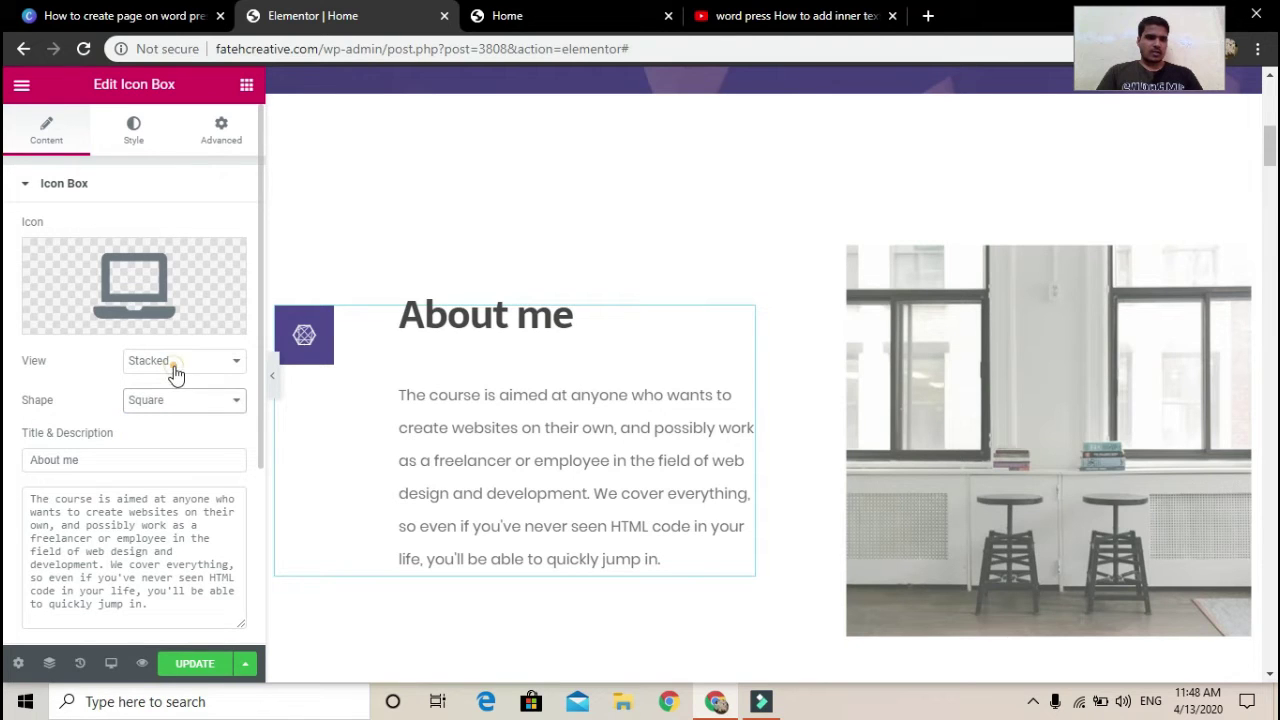
click(175, 370)
click(166, 408)
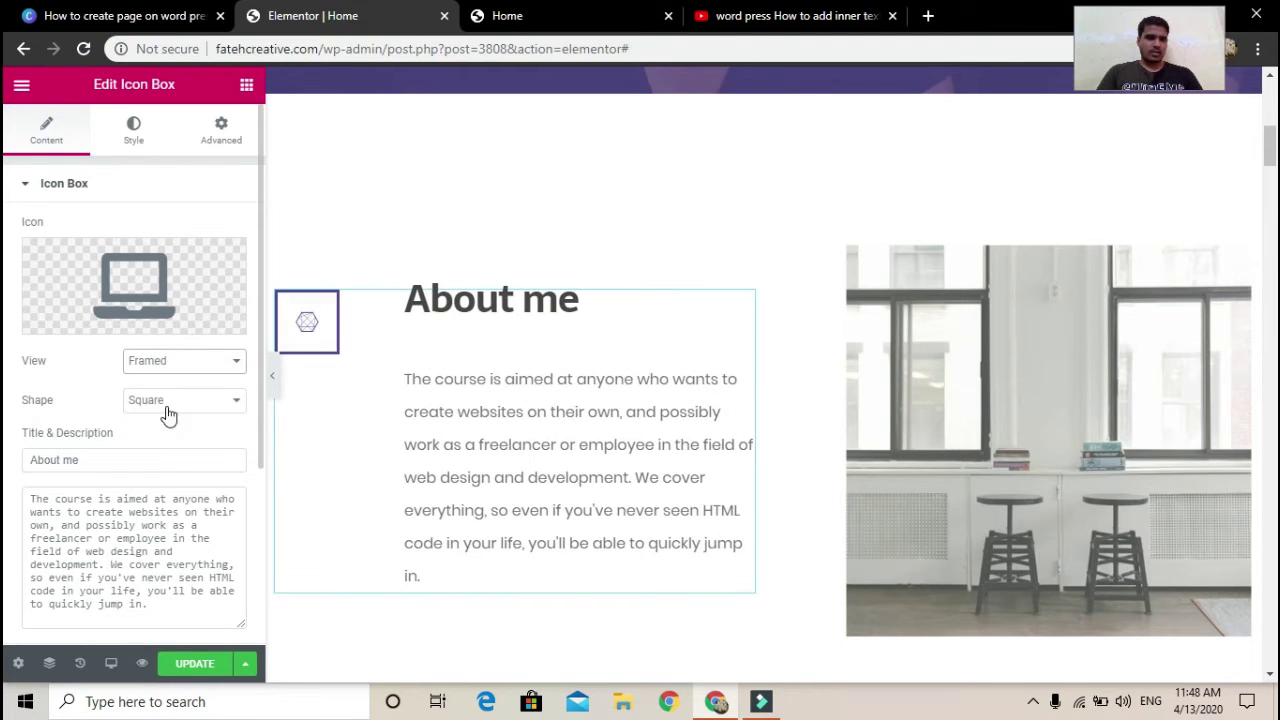
- Replace the About me box's description with "I am digital marketer tranlstor"
scroll(168, 414, down, 5)
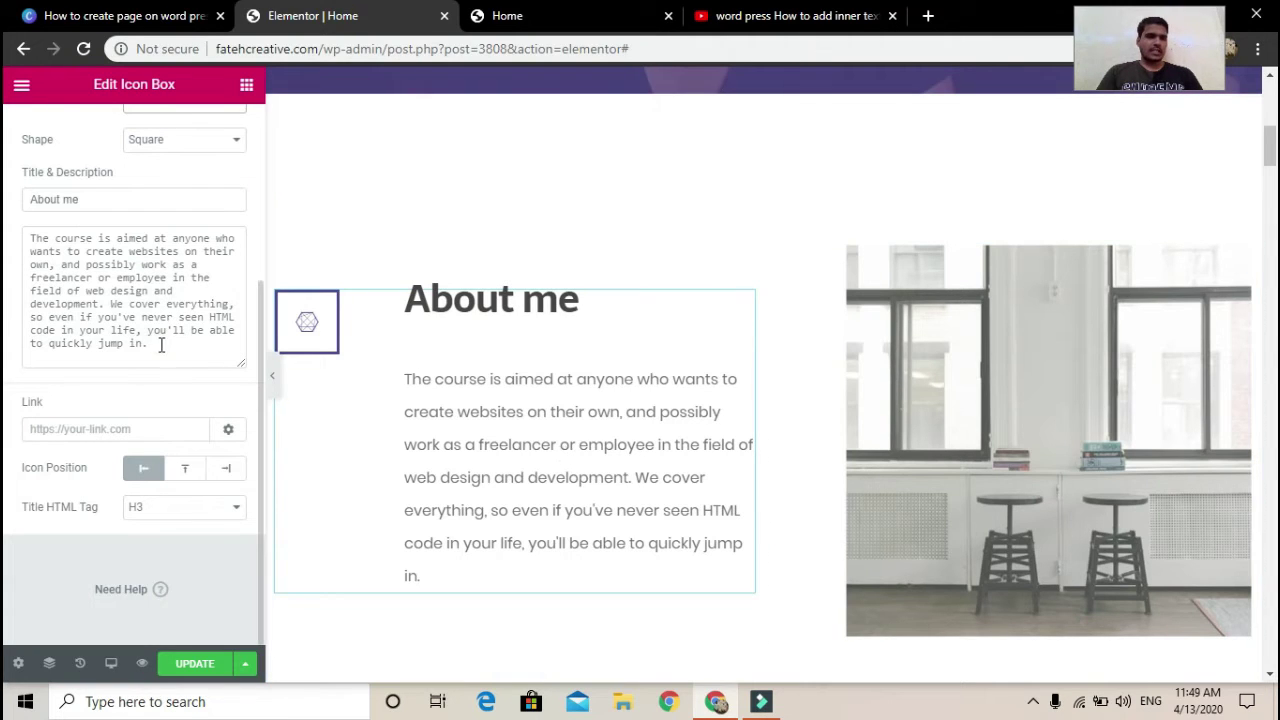
drag(150, 344, 31, 241)
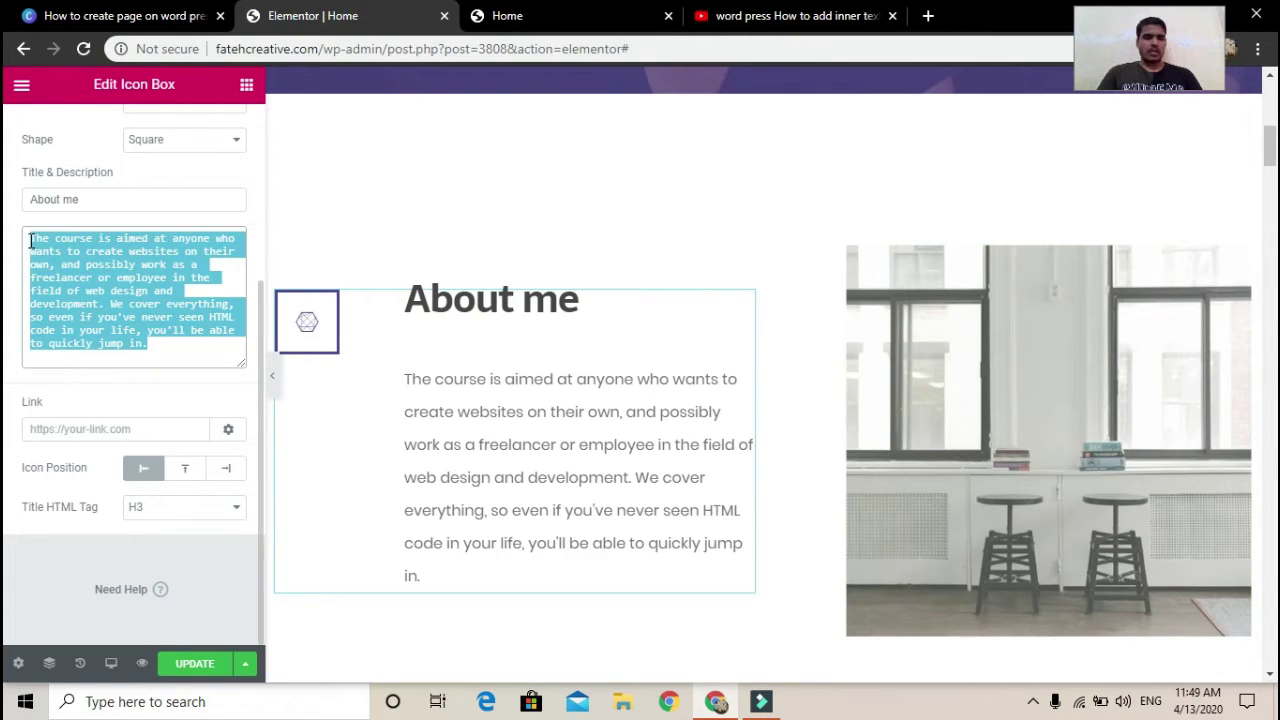
text(I am digital marketer tranlstor)
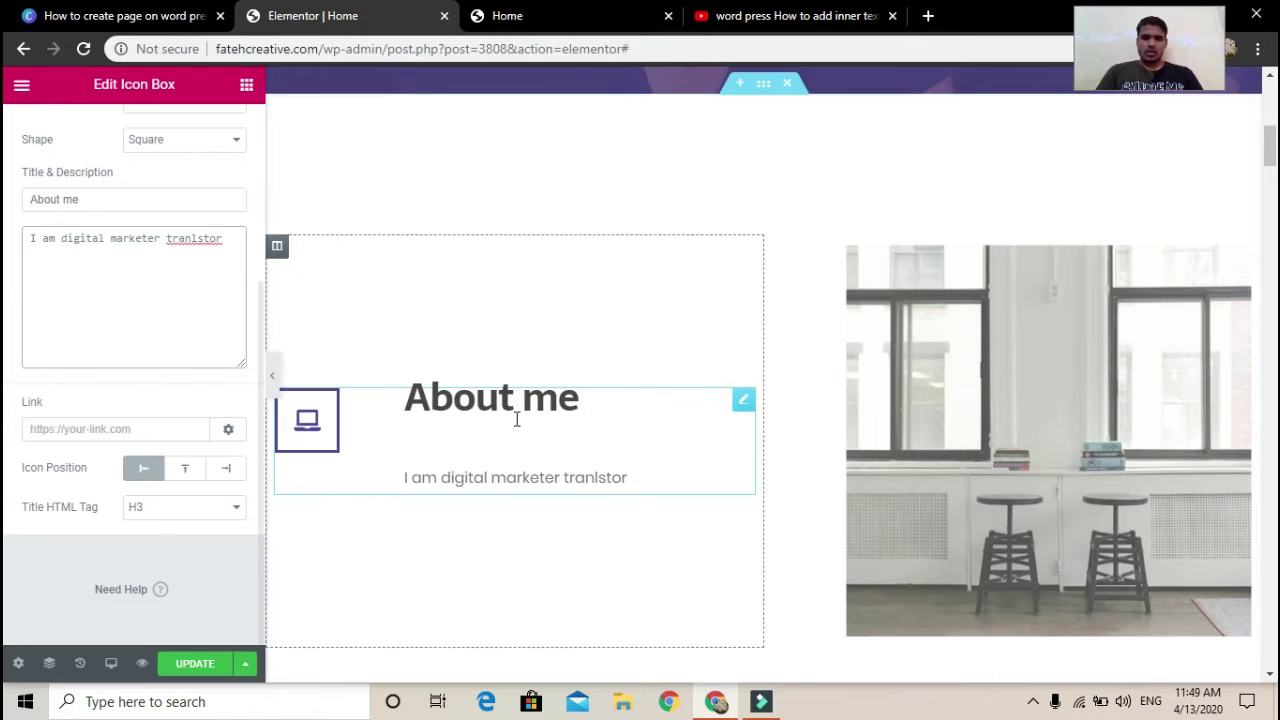
- Extend the "Our Teaching Team" section heading to read "our teaching team memebrs"
scroll(517, 419, down, 1)
scroll(620, 257, down, 2)
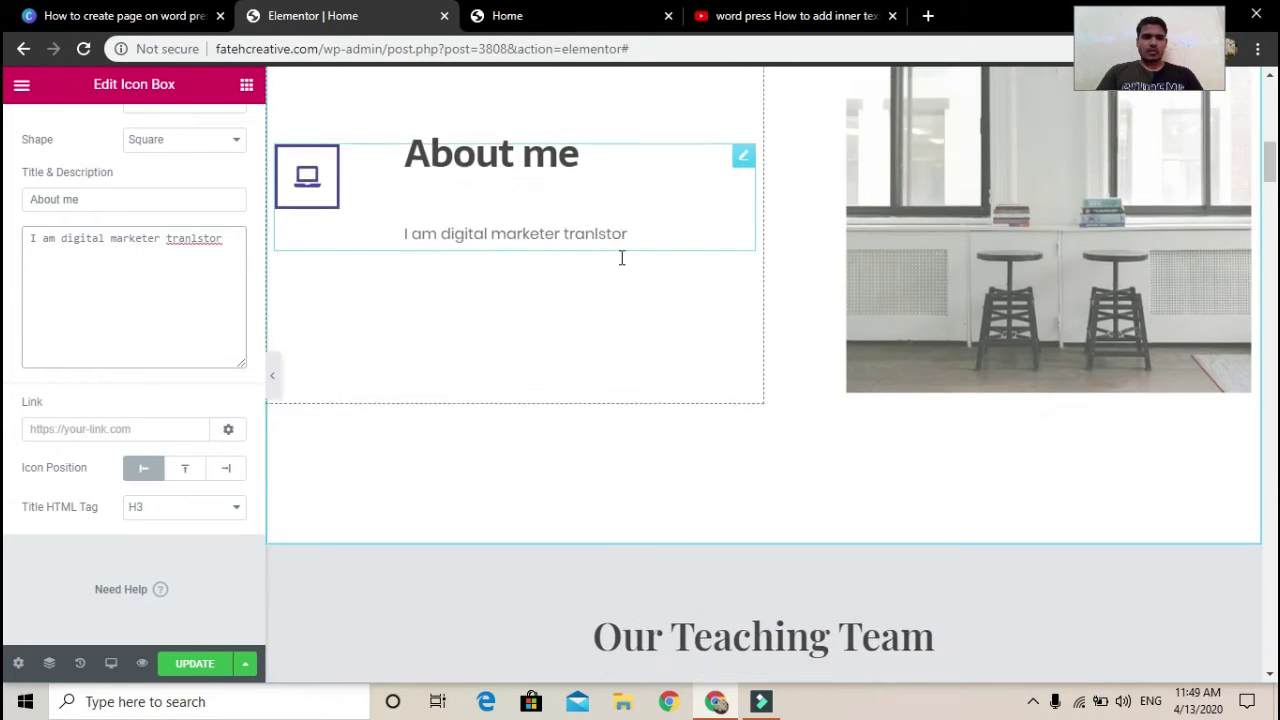
click(741, 350)
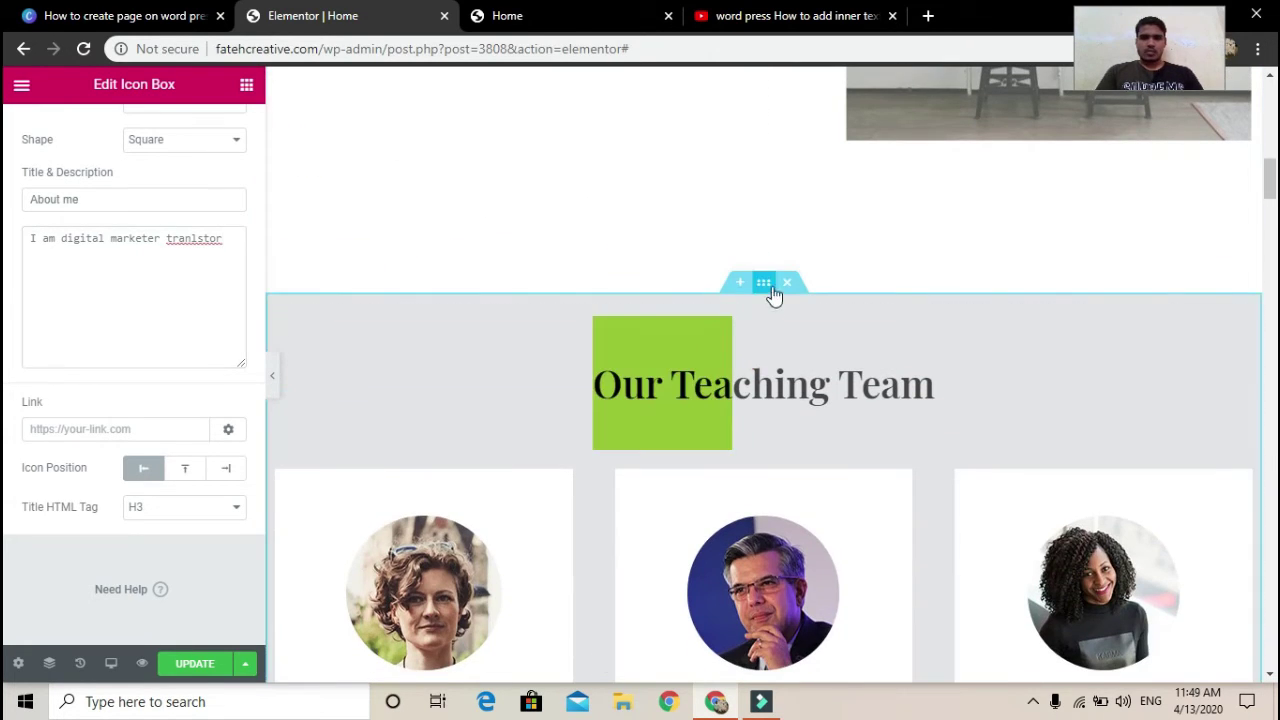
click(750, 378)
scroll(846, 409, down, 2)
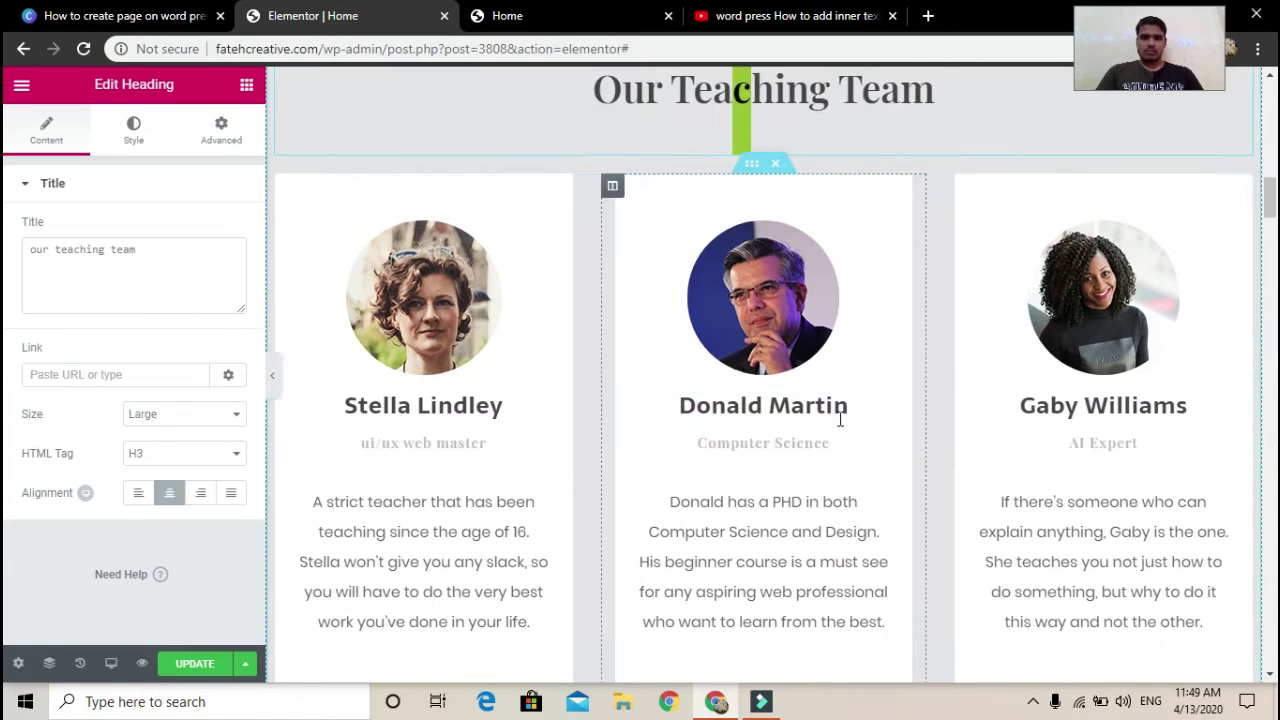
scroll(877, 409, up, 1)
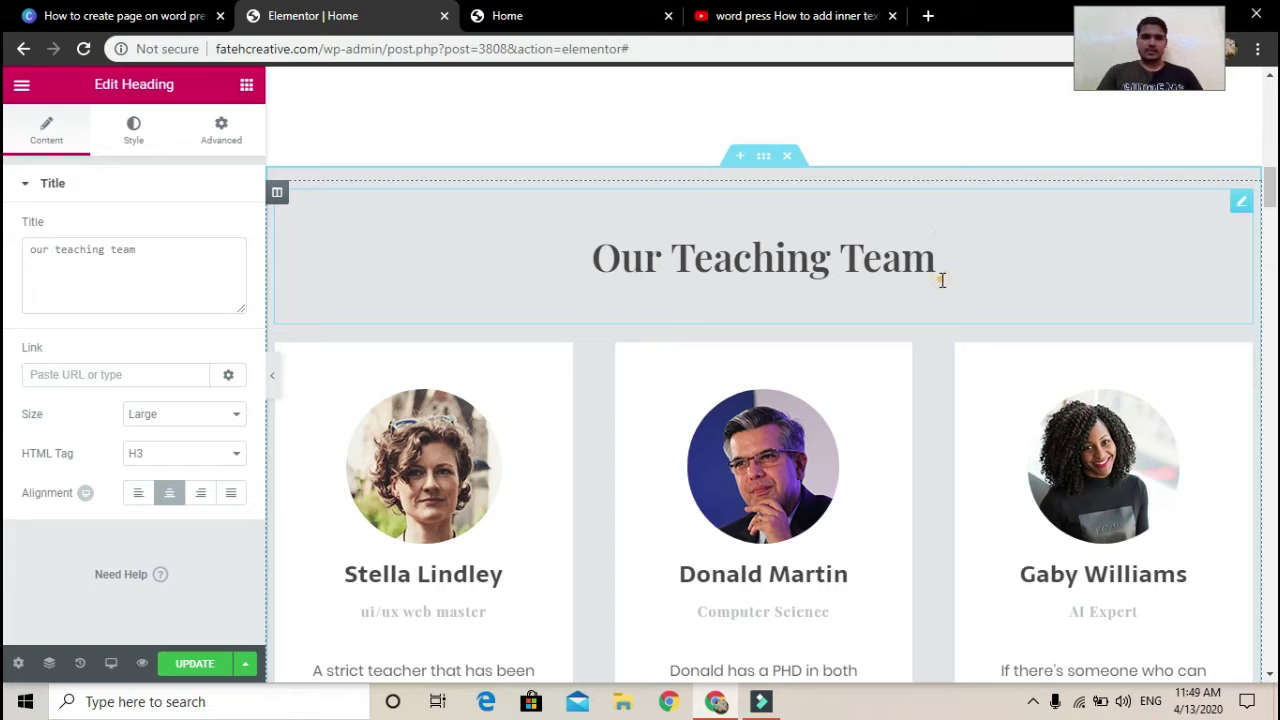
click(166, 257)
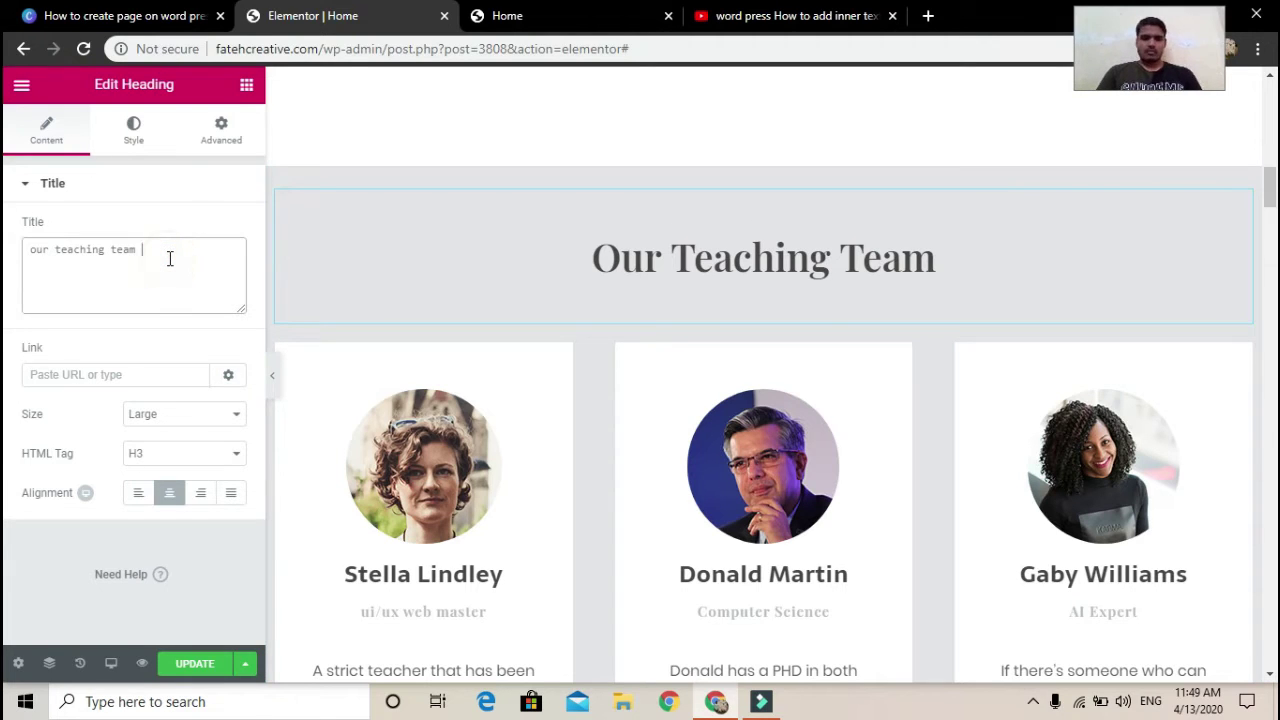
text(memebr)
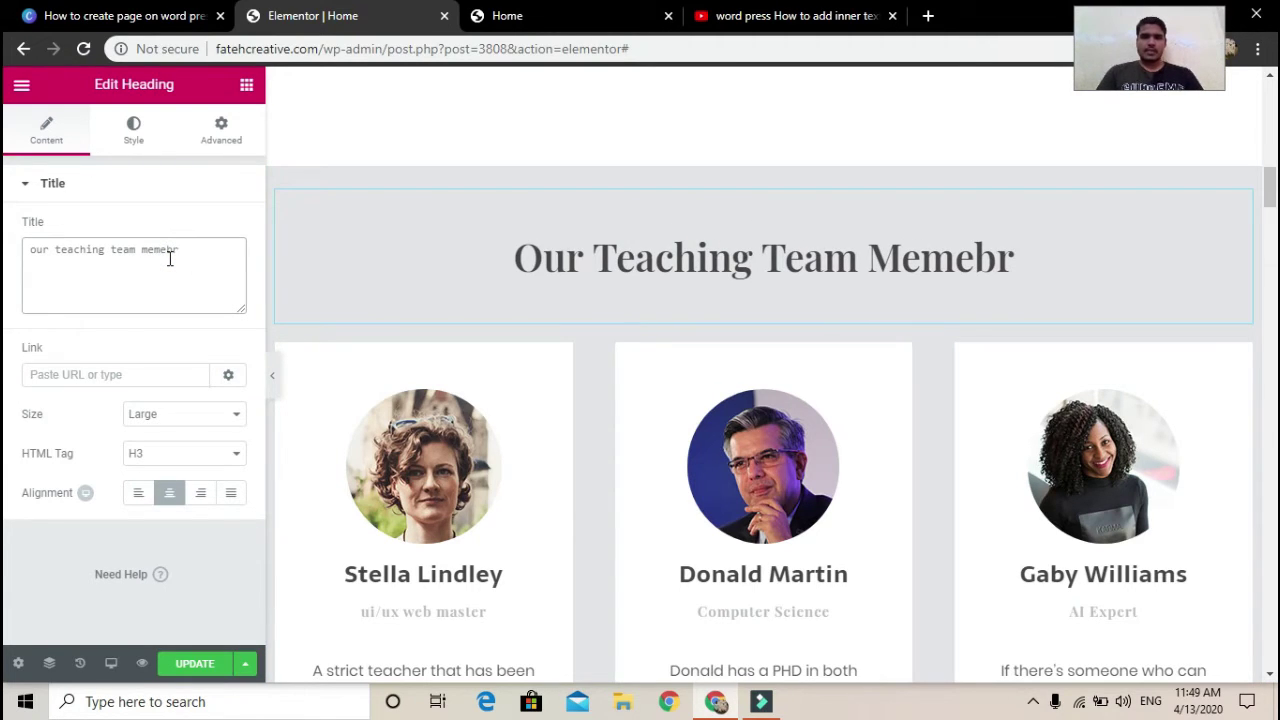
text(s)
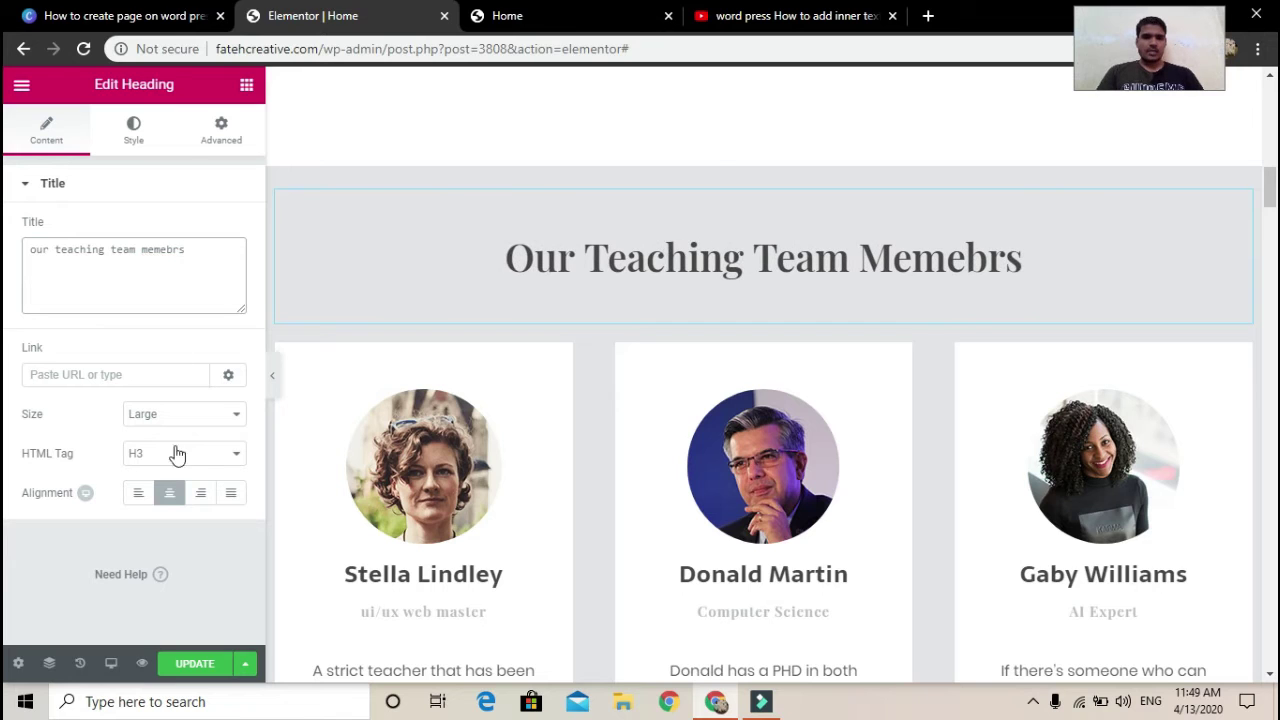
- Examine the editing options for the first two team photos and for the first team card's name and description
scroll(400, 380, down, 2)
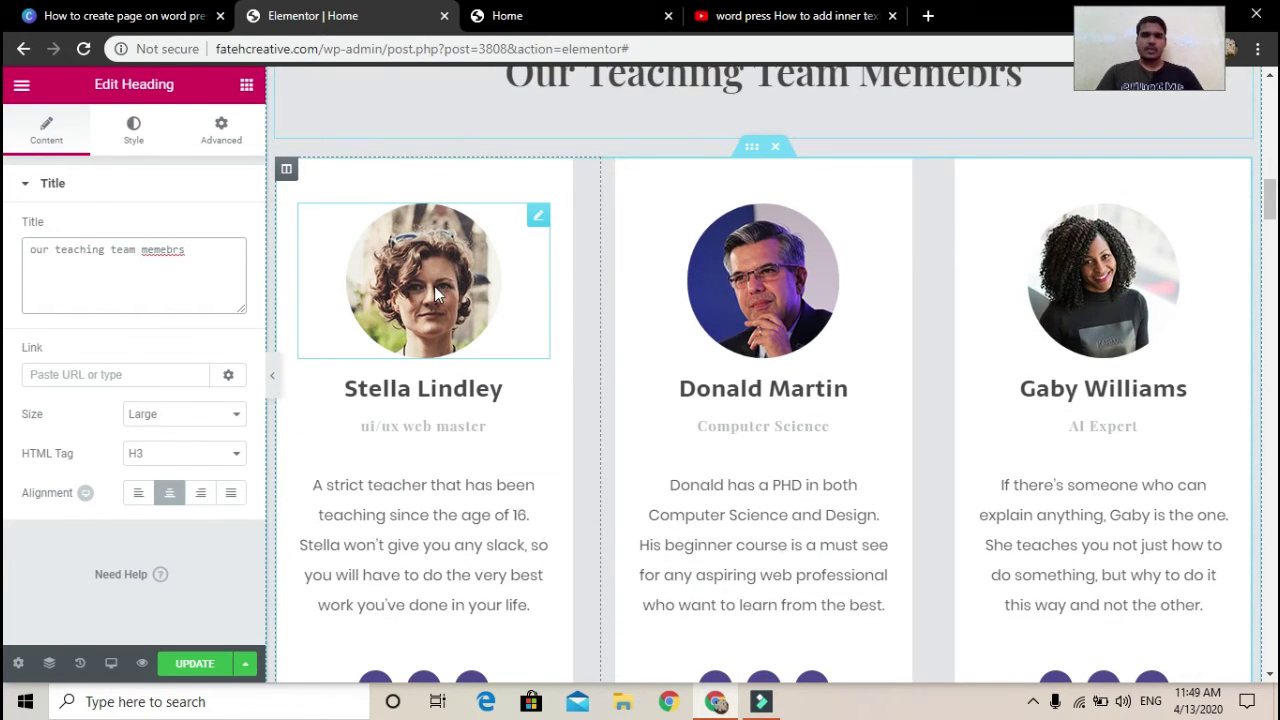
click(434, 286)
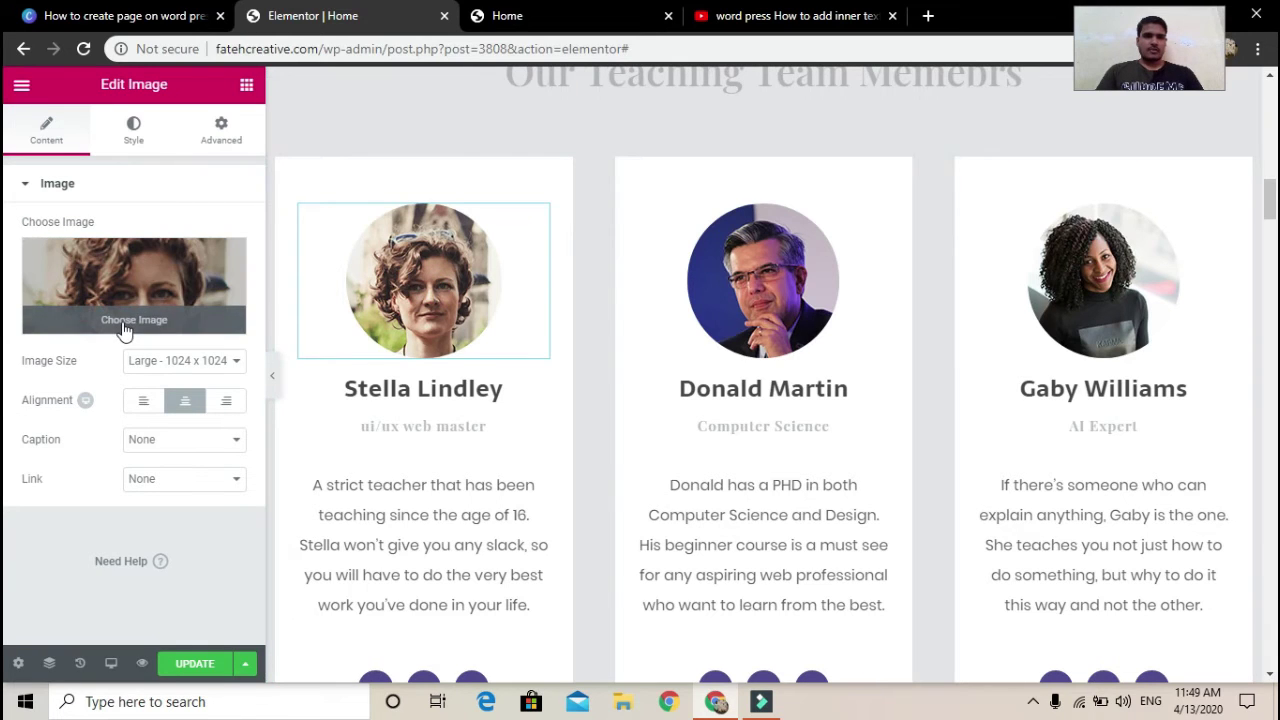
click(788, 284)
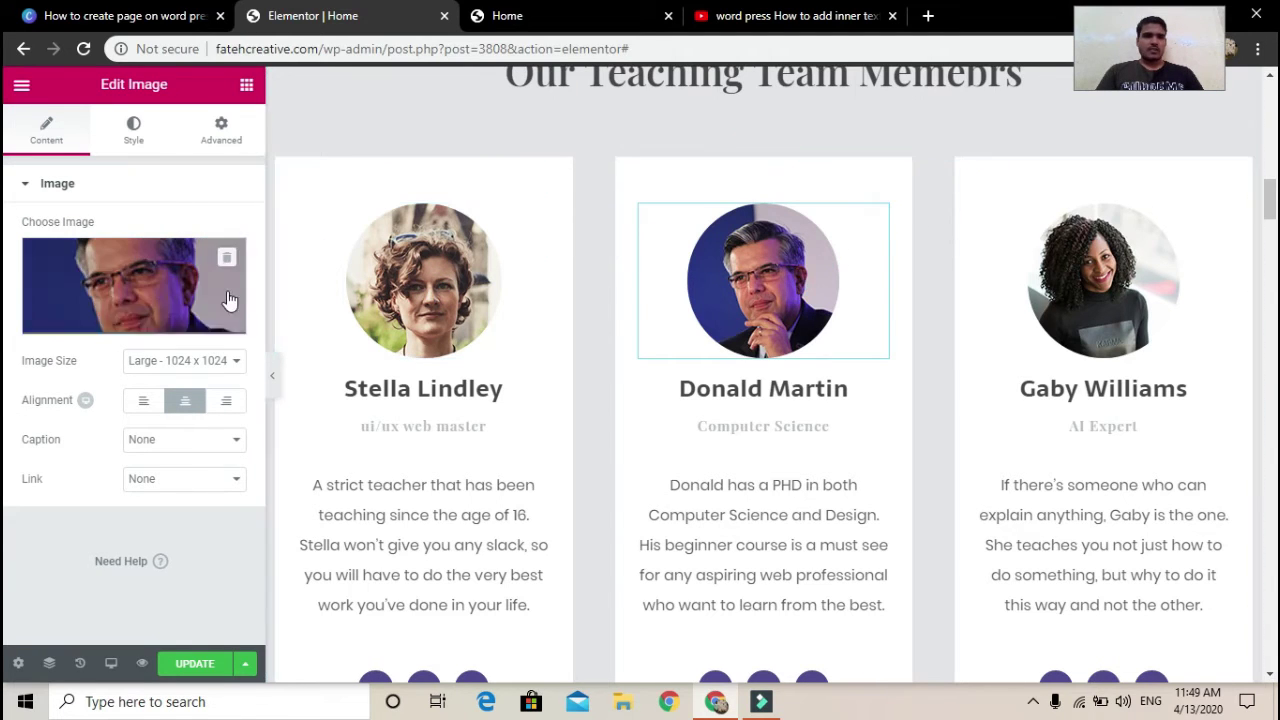
click(449, 386)
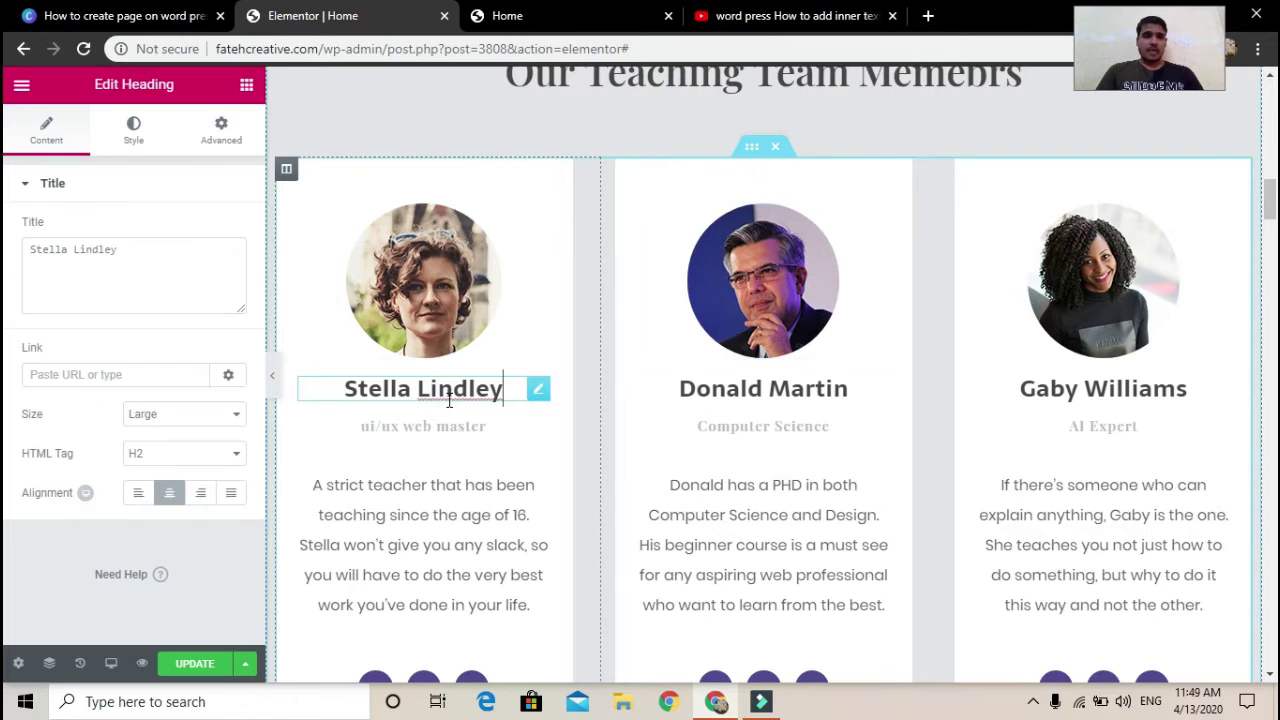
click(352, 490)
scroll(462, 425, down, 1)
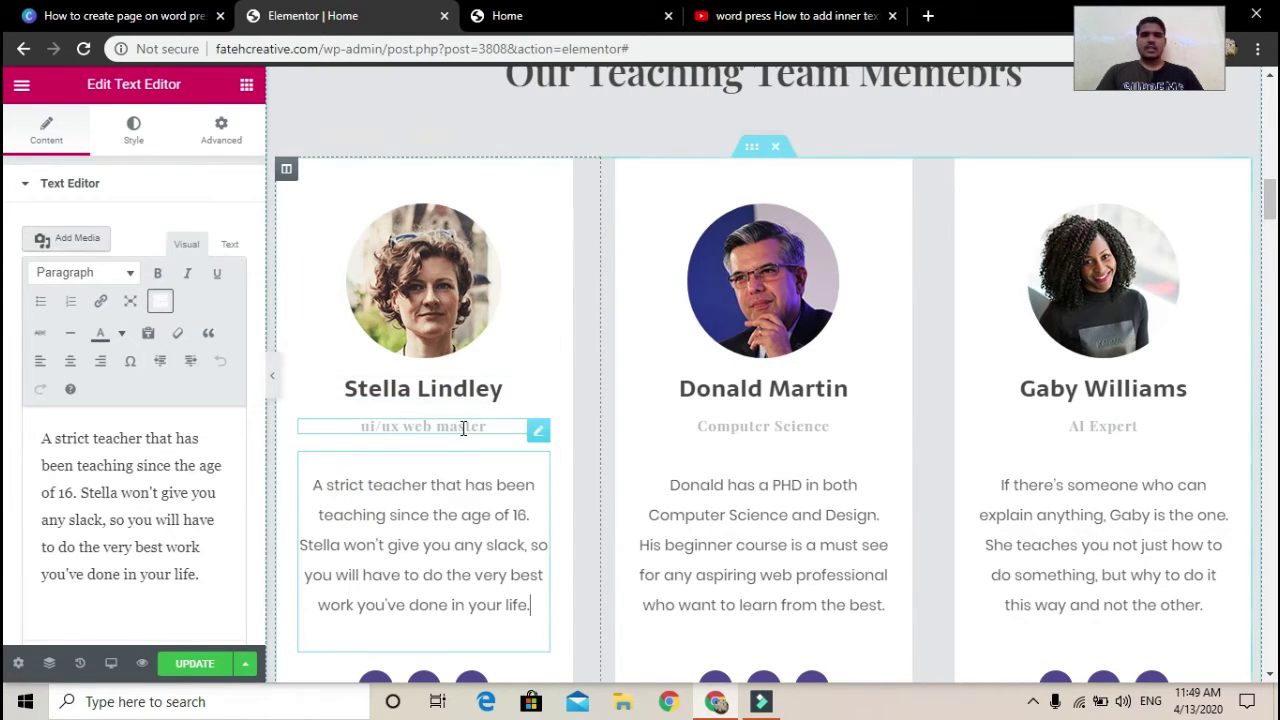
- Delete the sections between the teaching team cards and "Learn from the very best", including "The best campus facilities"
scroll(461, 436, down, 3)
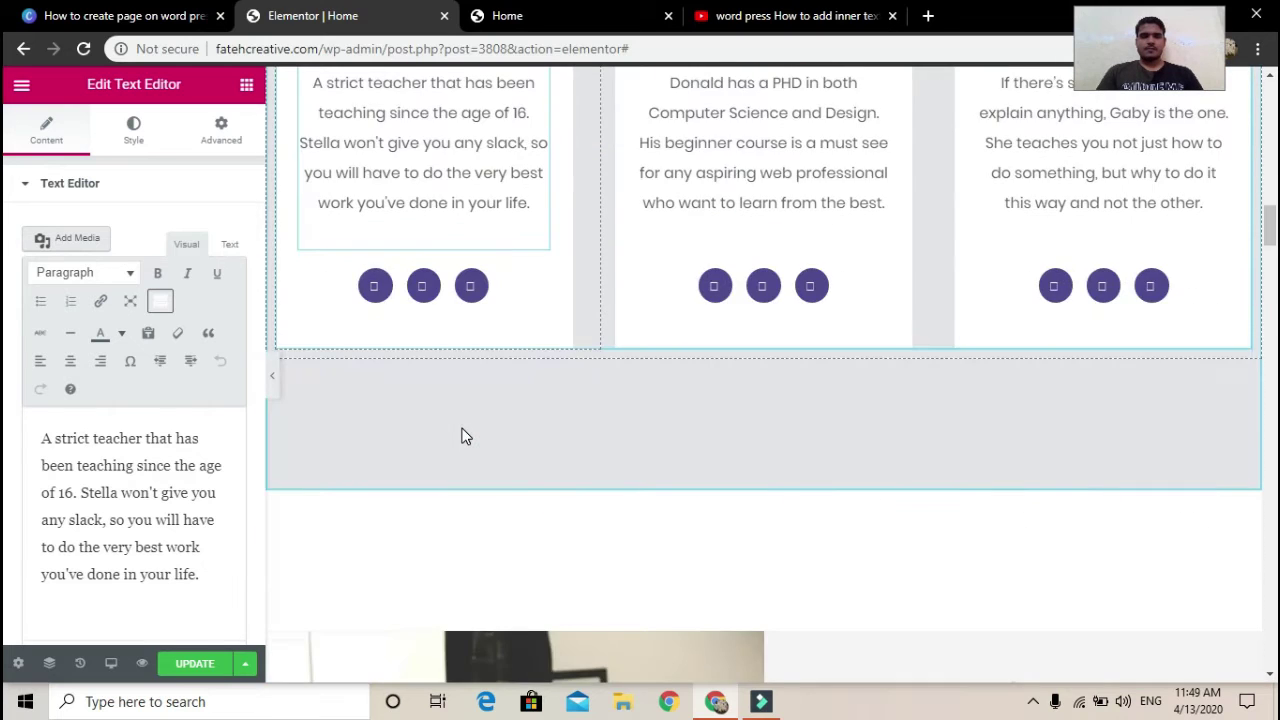
scroll(461, 436, up, 15)
scroll(461, 427, down, 5)
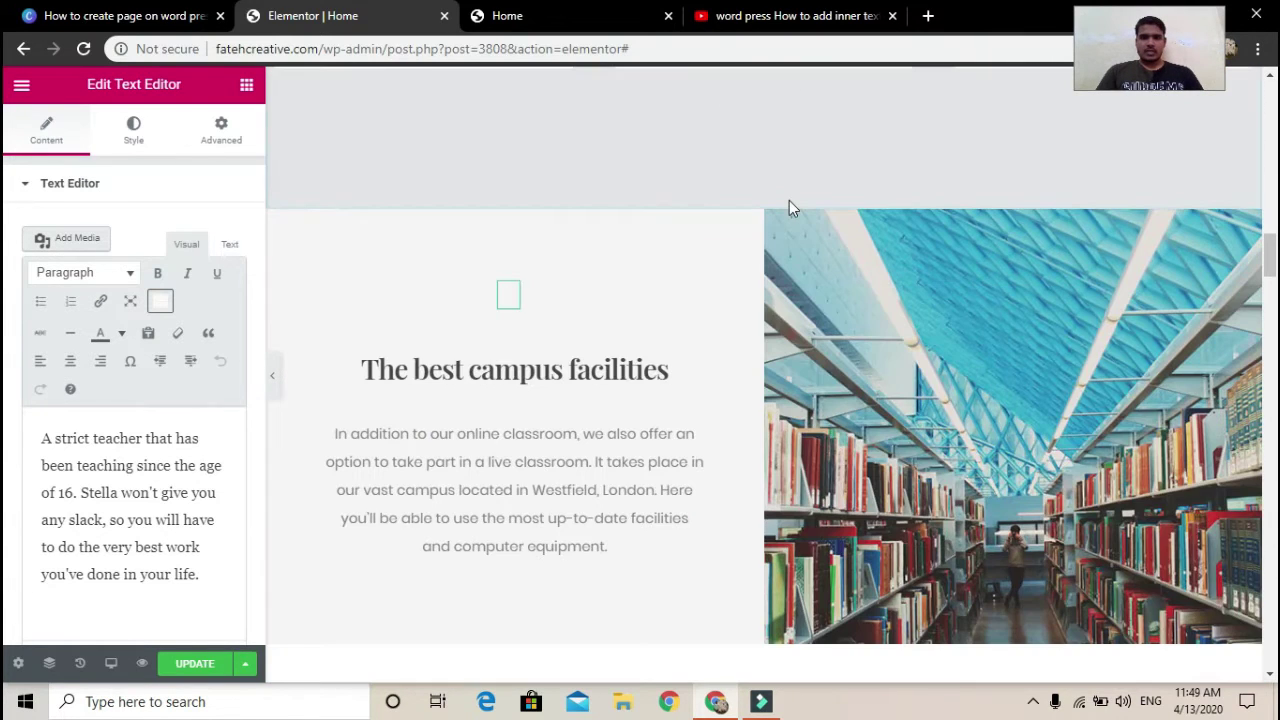
scroll(789, 200, up, 1)
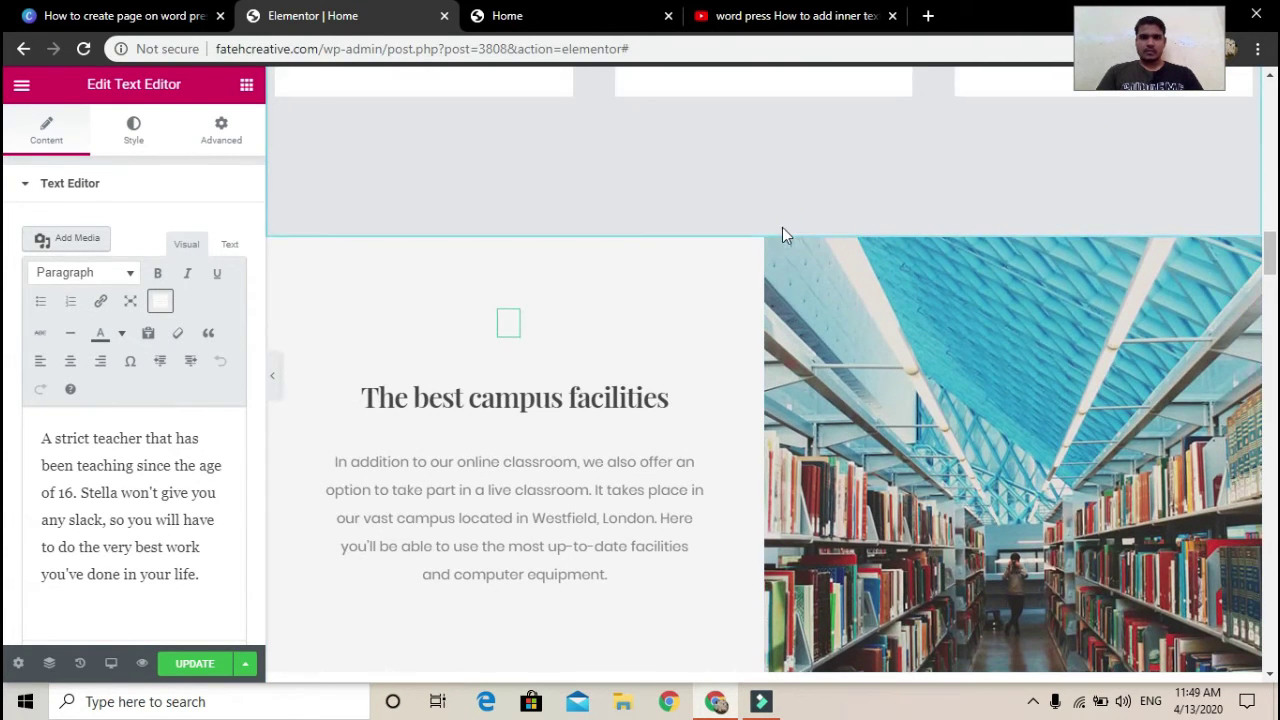
scroll(792, 330, down, 5)
scroll(798, 436, down, 1)
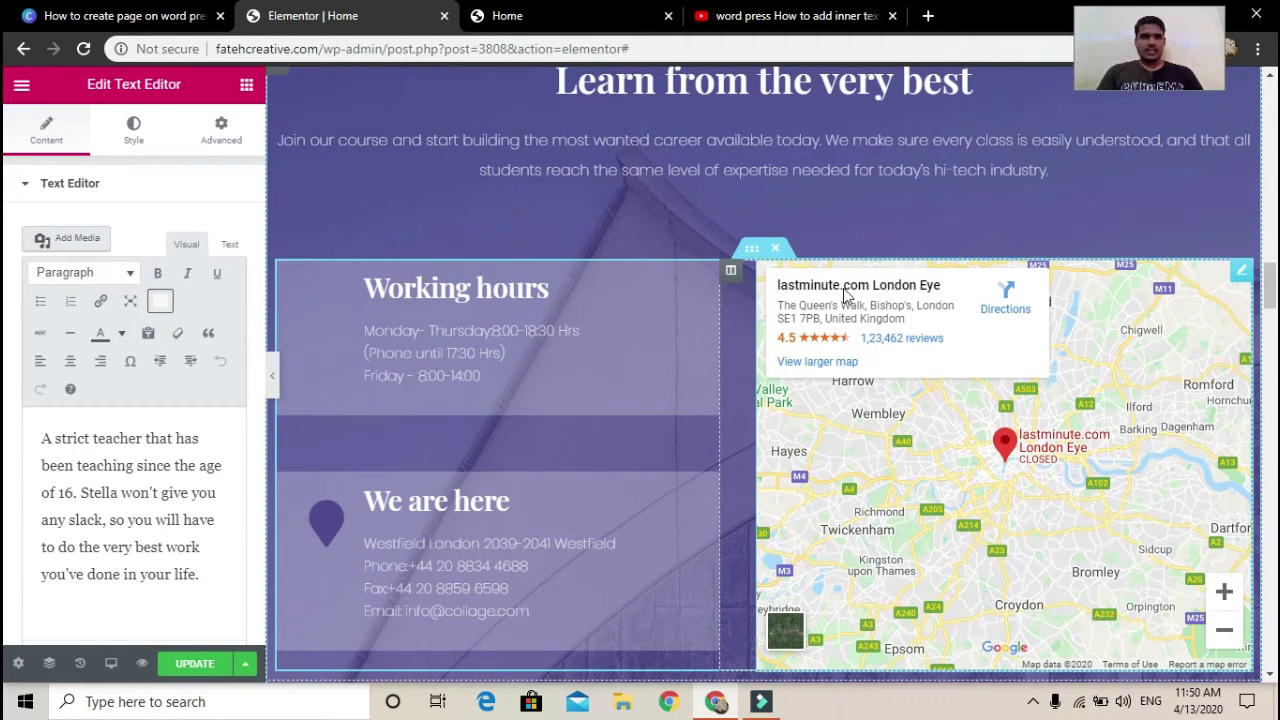
- Set the Google map's location to "Mahim east", with its zoom at 11 and height at 1065
click(1244, 274)
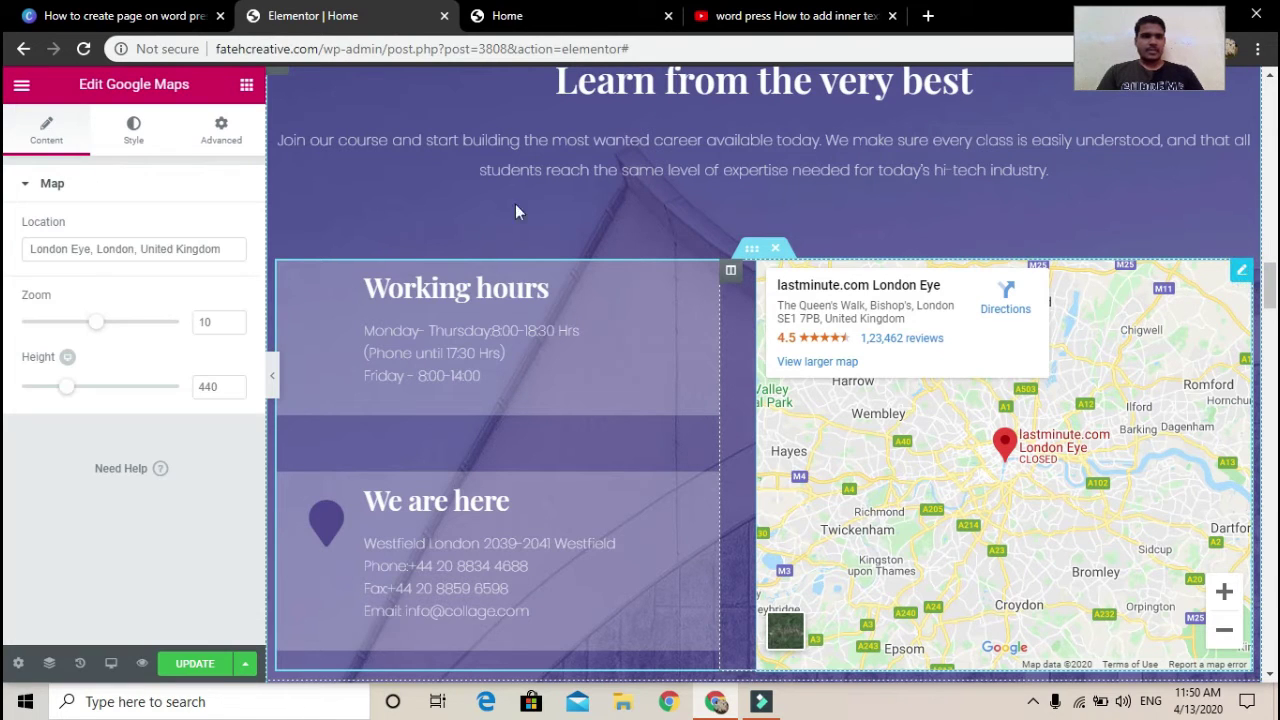
drag(235, 257, 20, 249)
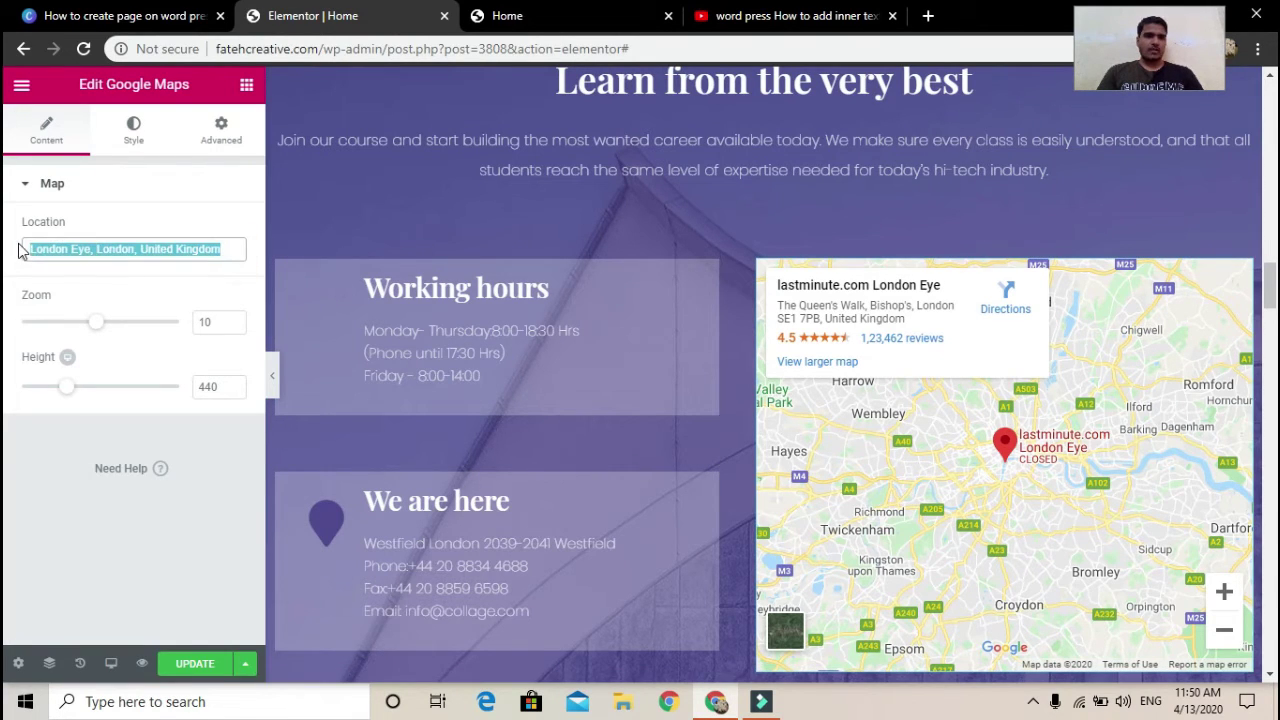
text(Mahim east)
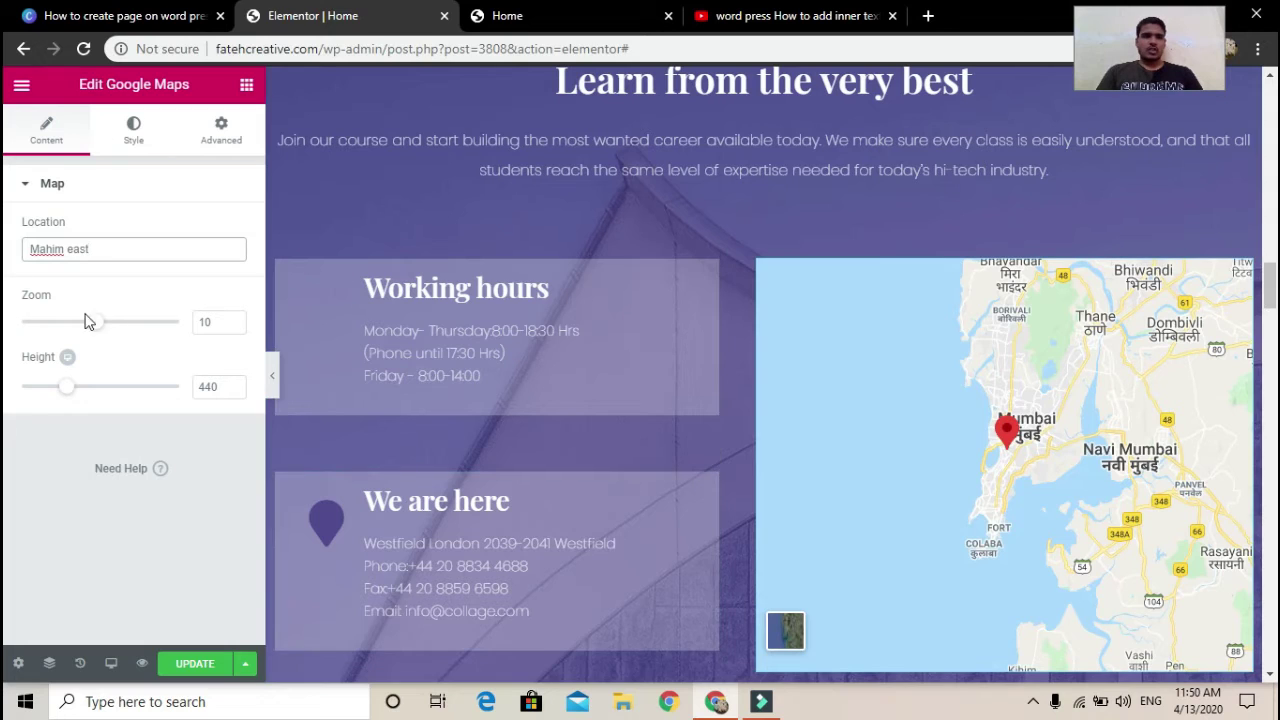
mouse_move(95, 322)
mouse_down()
mouse_move(83, 325)
mouse_move(103, 326)
mouse_up()
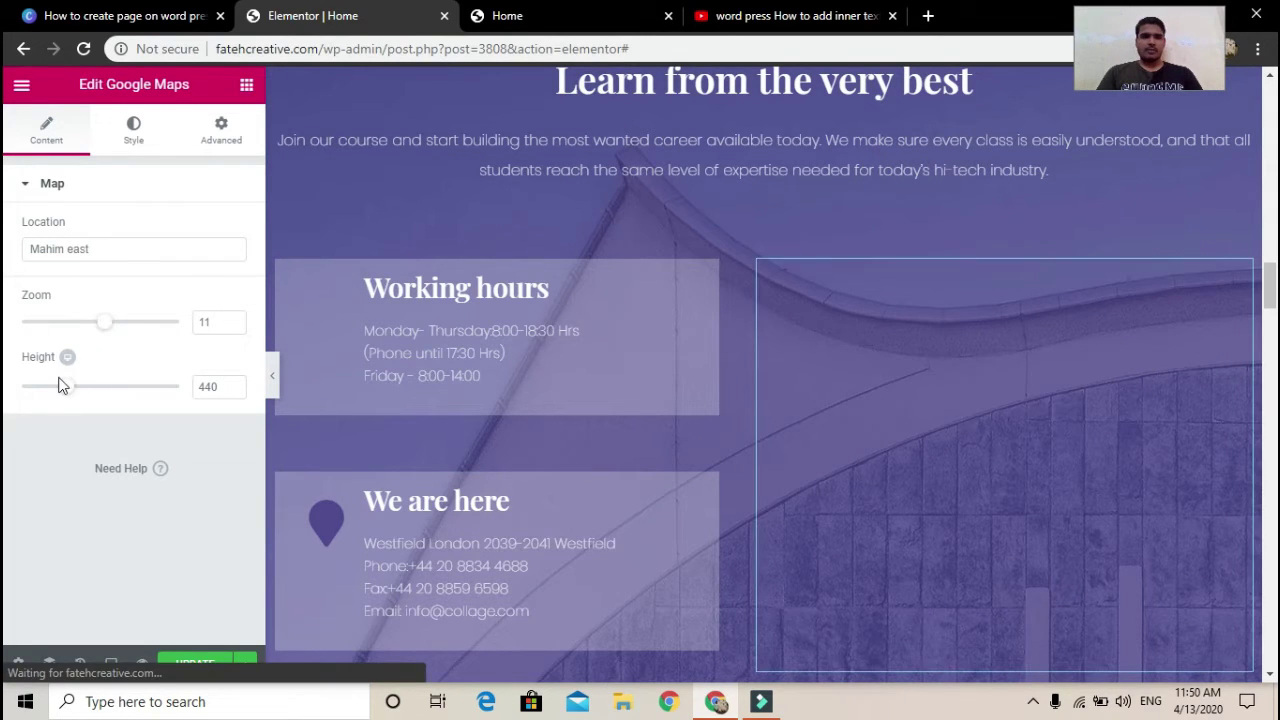
drag(63, 389, 138, 392)
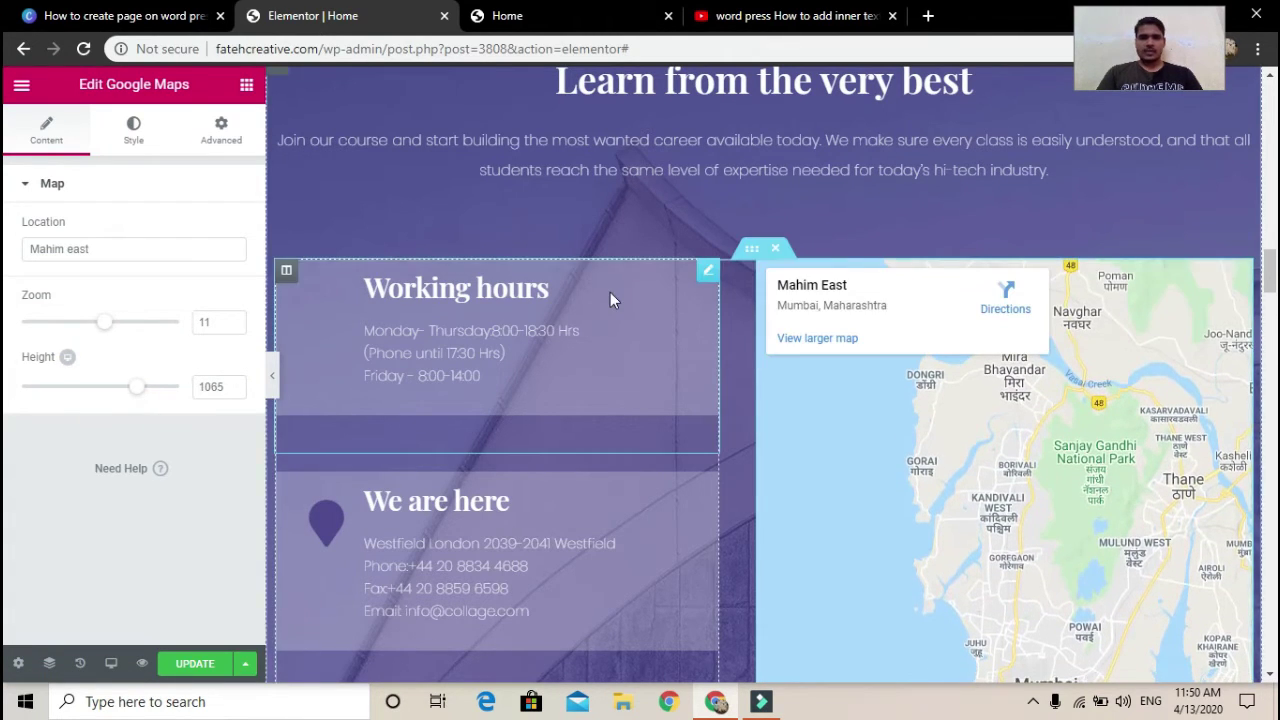
- Add an empty section above "Learn from the very best" and open the template library for it
scroll(610, 292, up, 1)
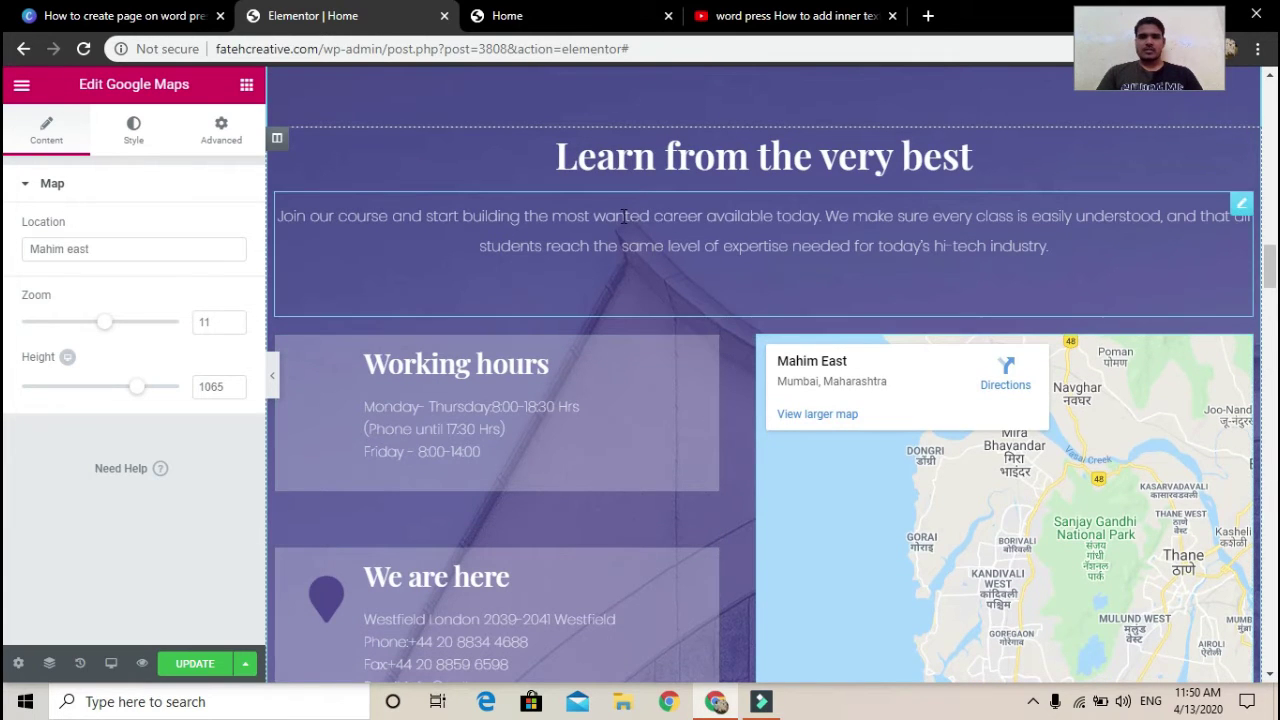
scroll(660, 262, up, 5)
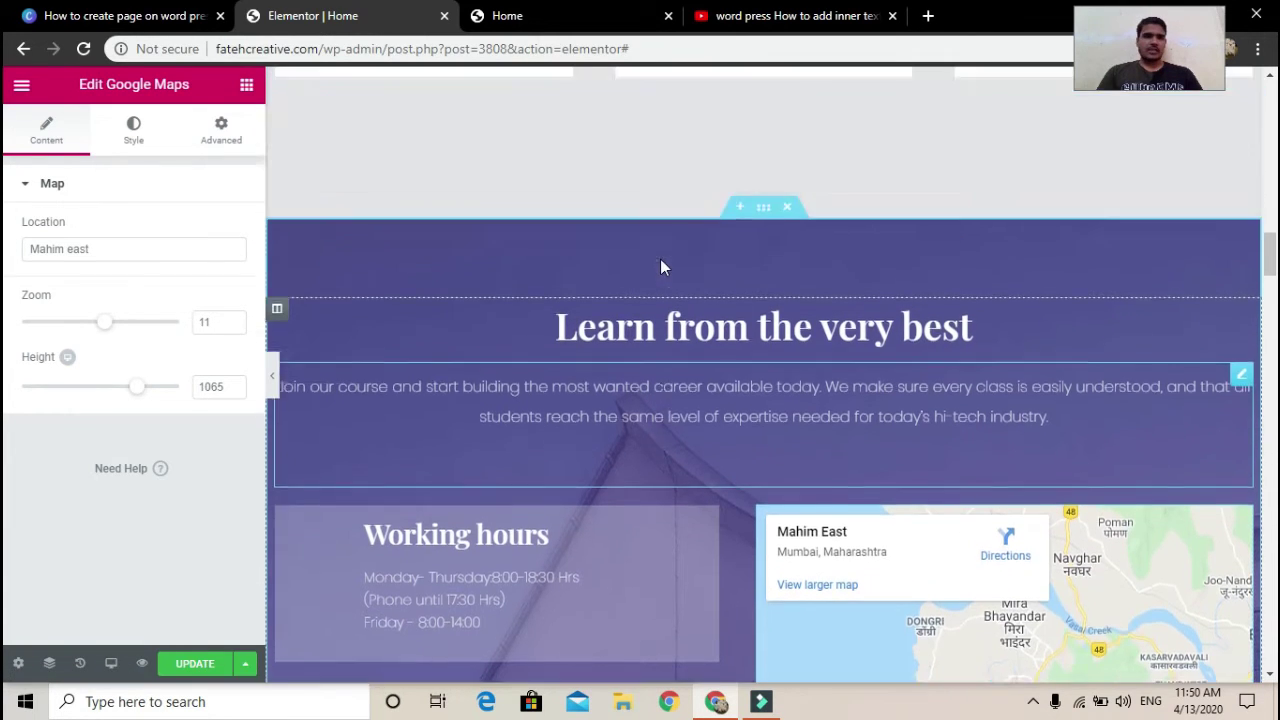
scroll(660, 262, down, 1)
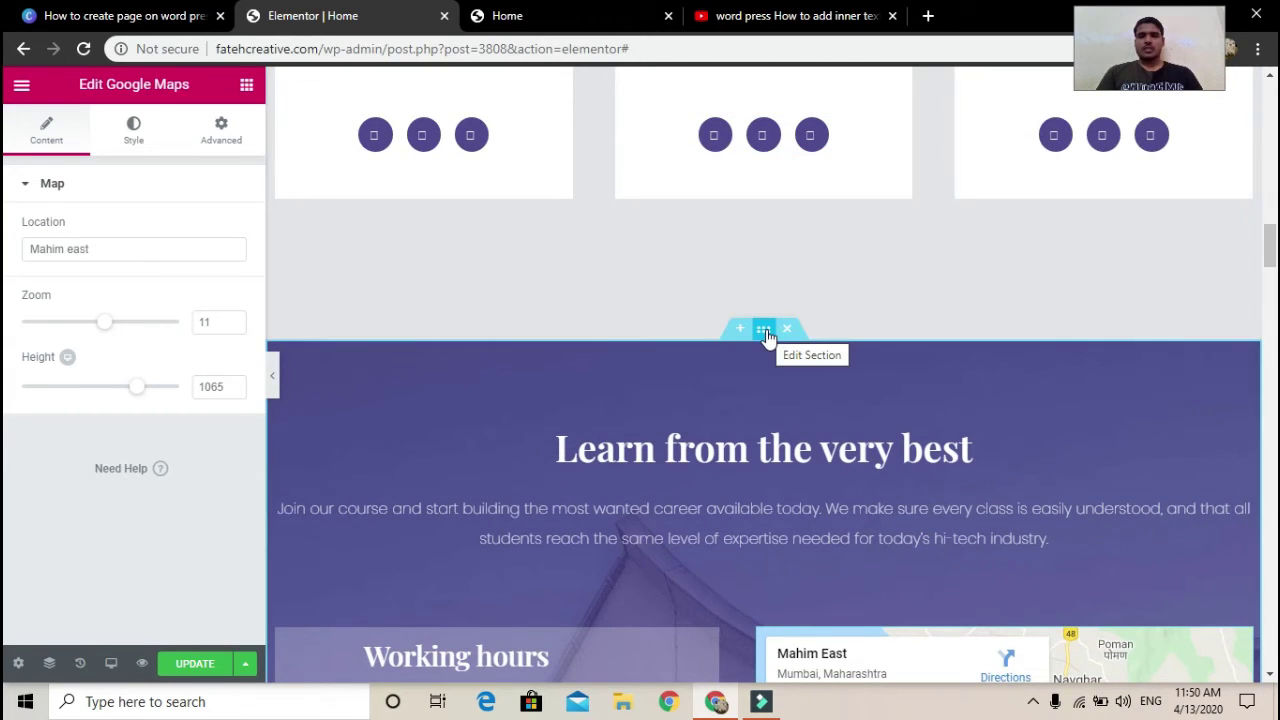
click(763, 330)
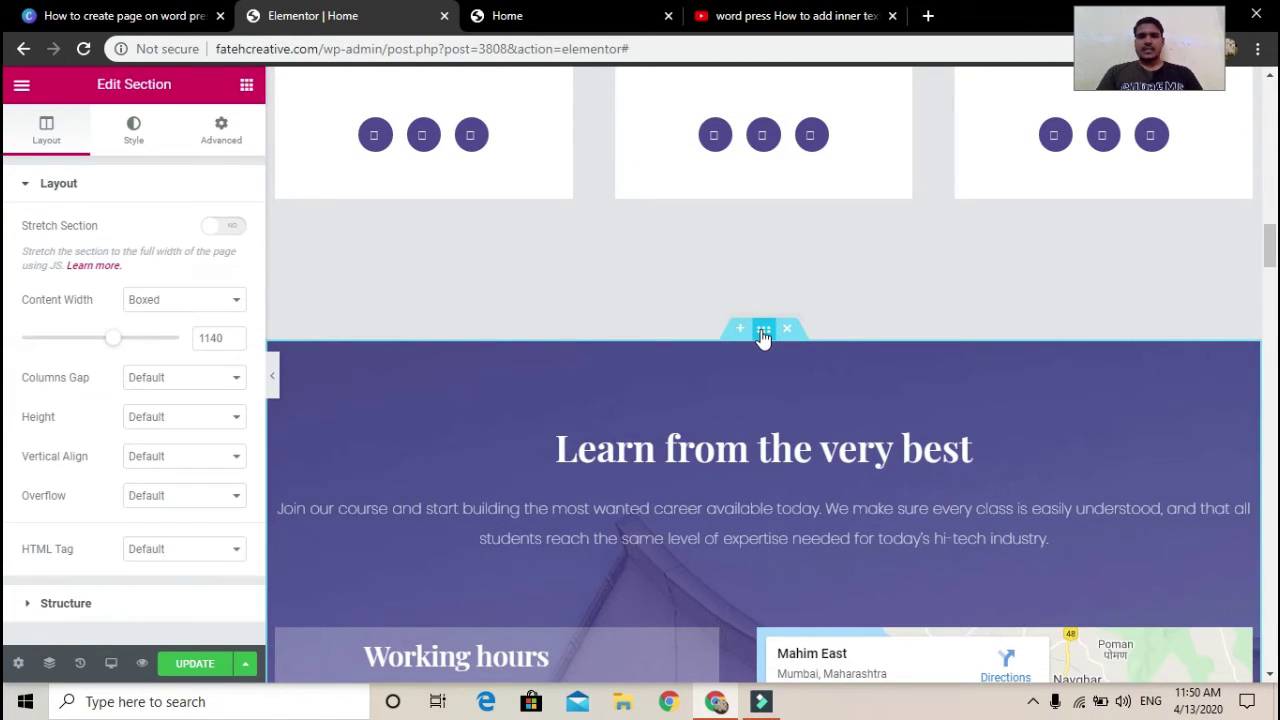
click(737, 331)
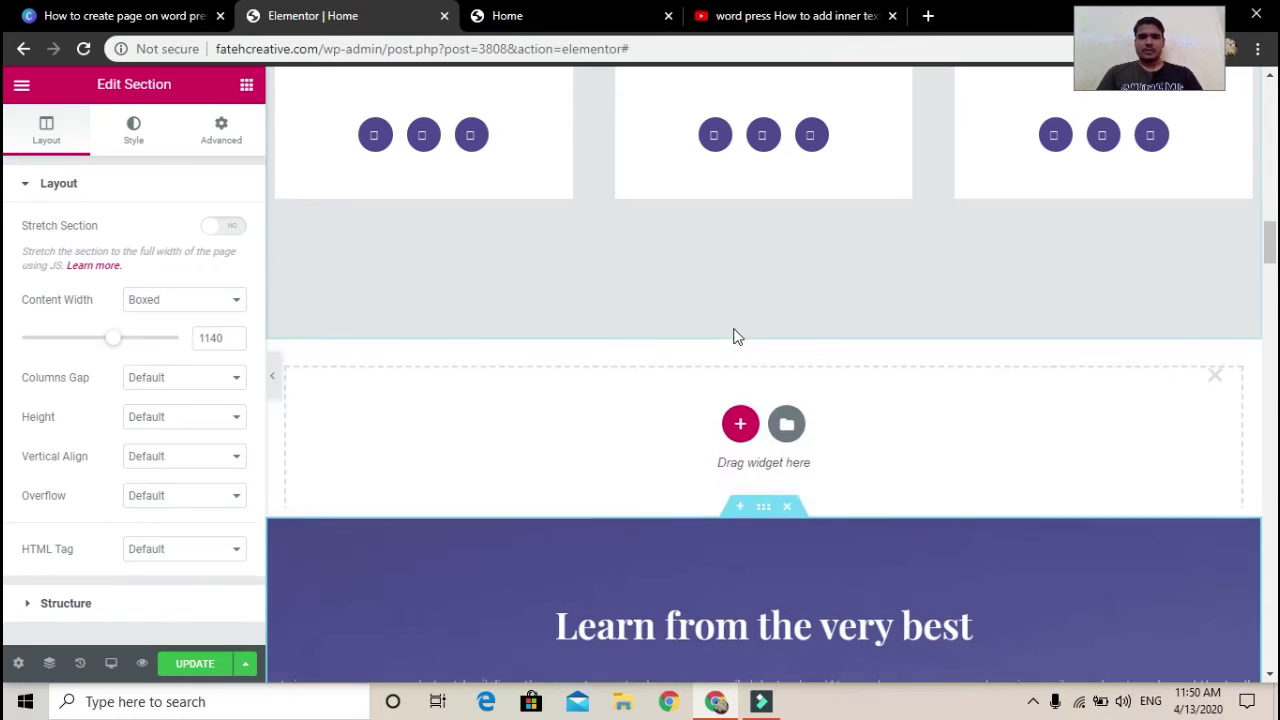
click(787, 417)
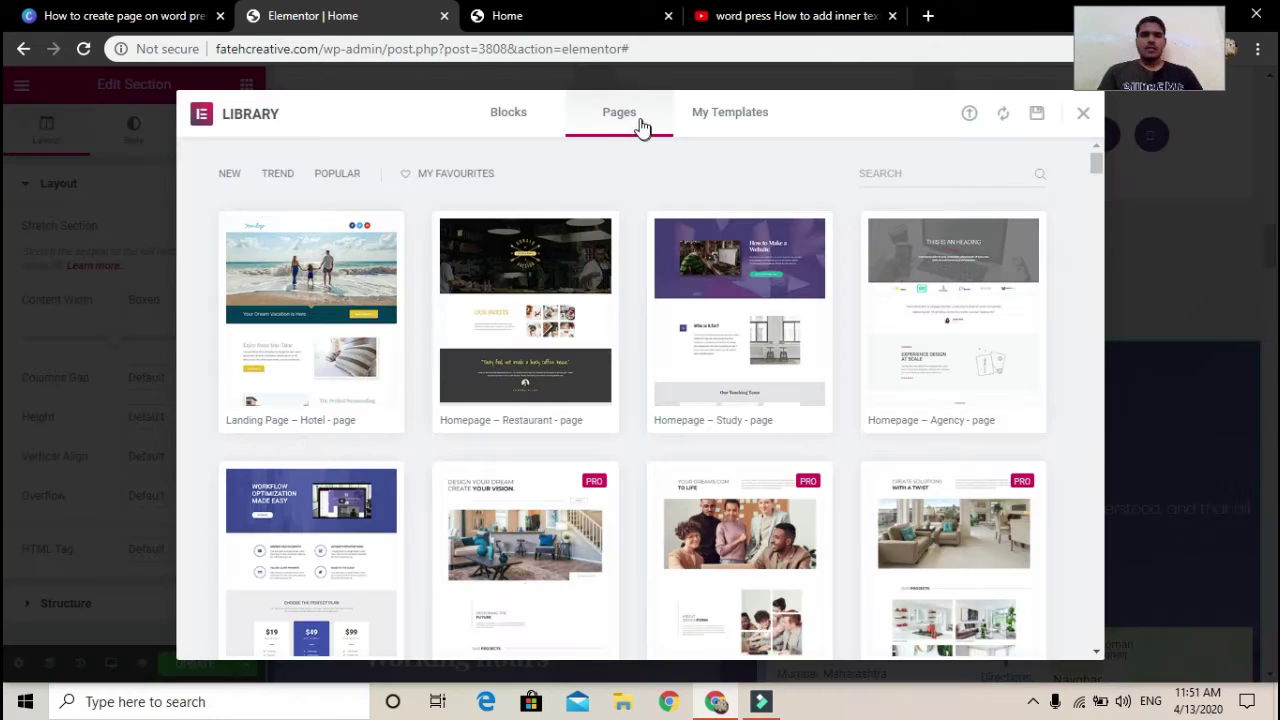
- Browse the template library's ready-made blocks for one that suits the new section
click(508, 115)
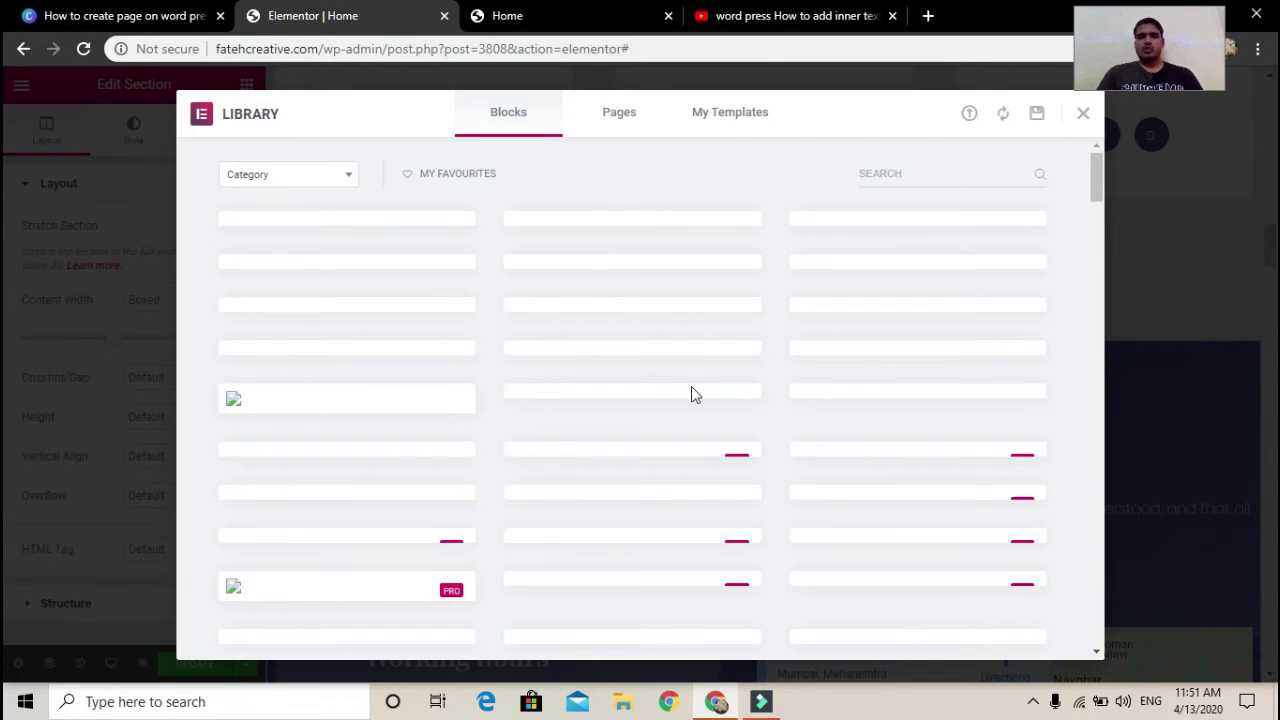
scroll(691, 390, down, 3)
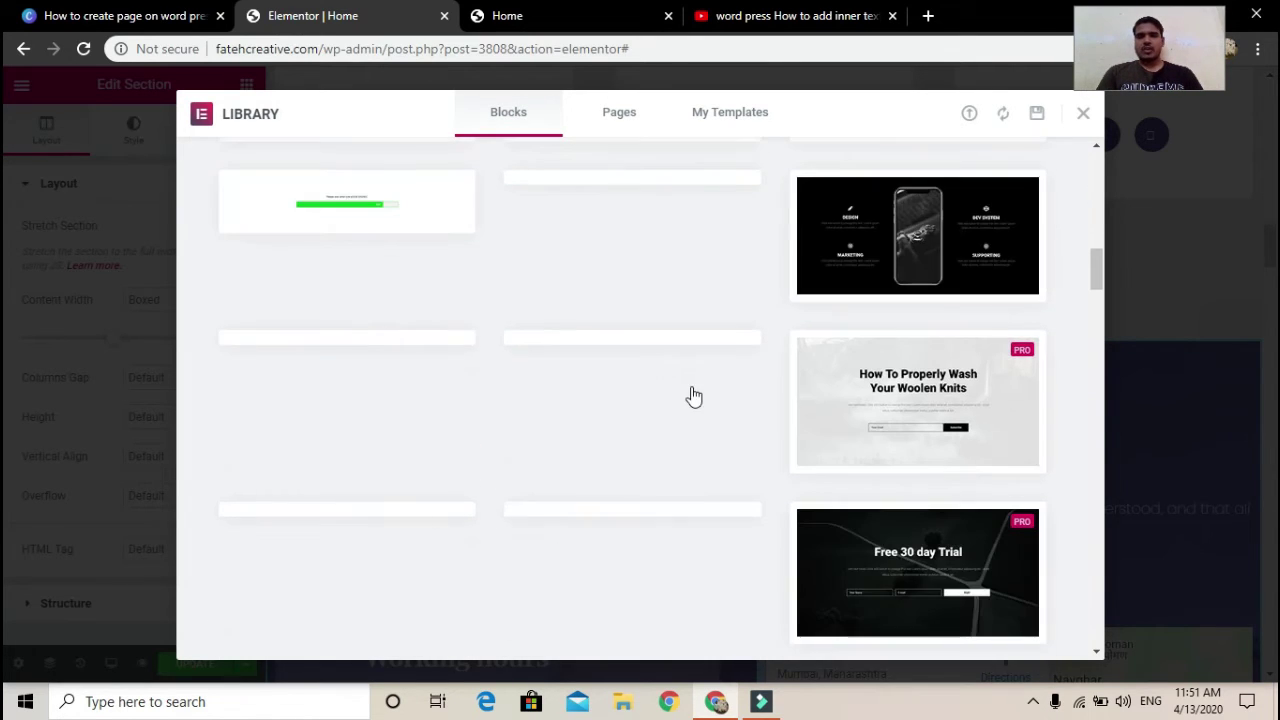
scroll(691, 394, down, 7)
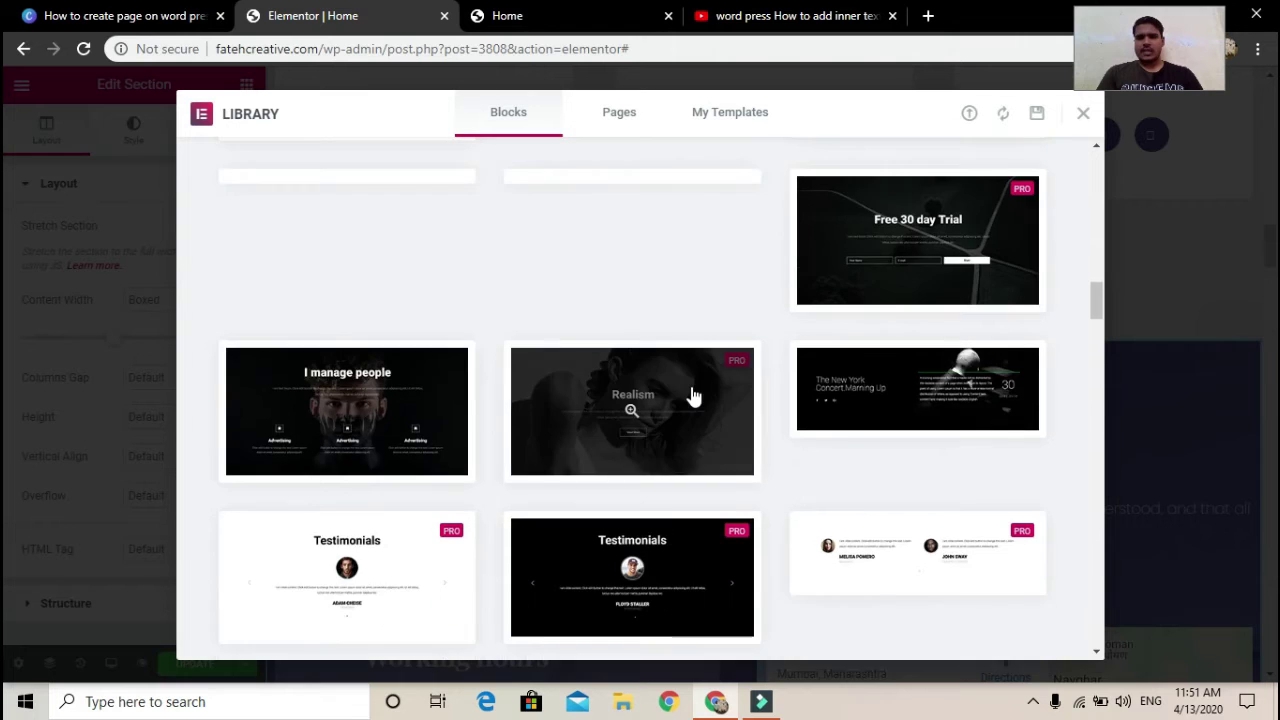
scroll(694, 397, down, 5)
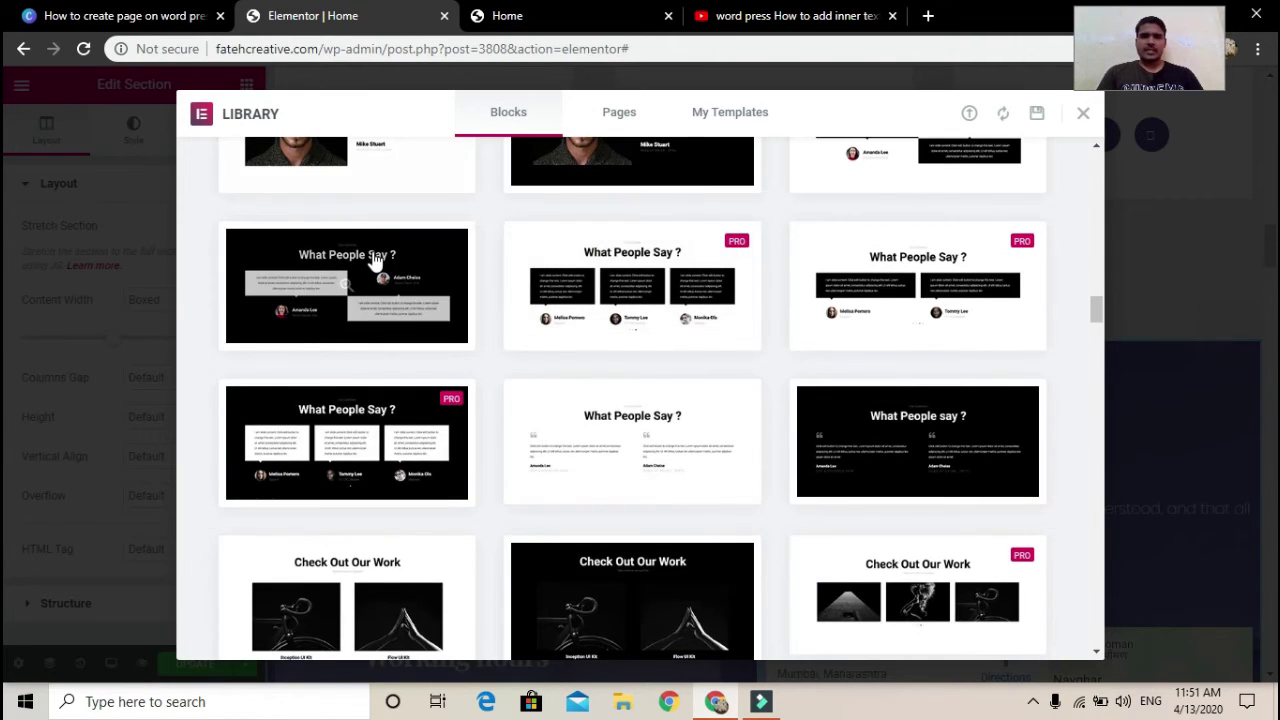
scroll(374, 262, down, 10)
scroll(374, 260, up, 10)
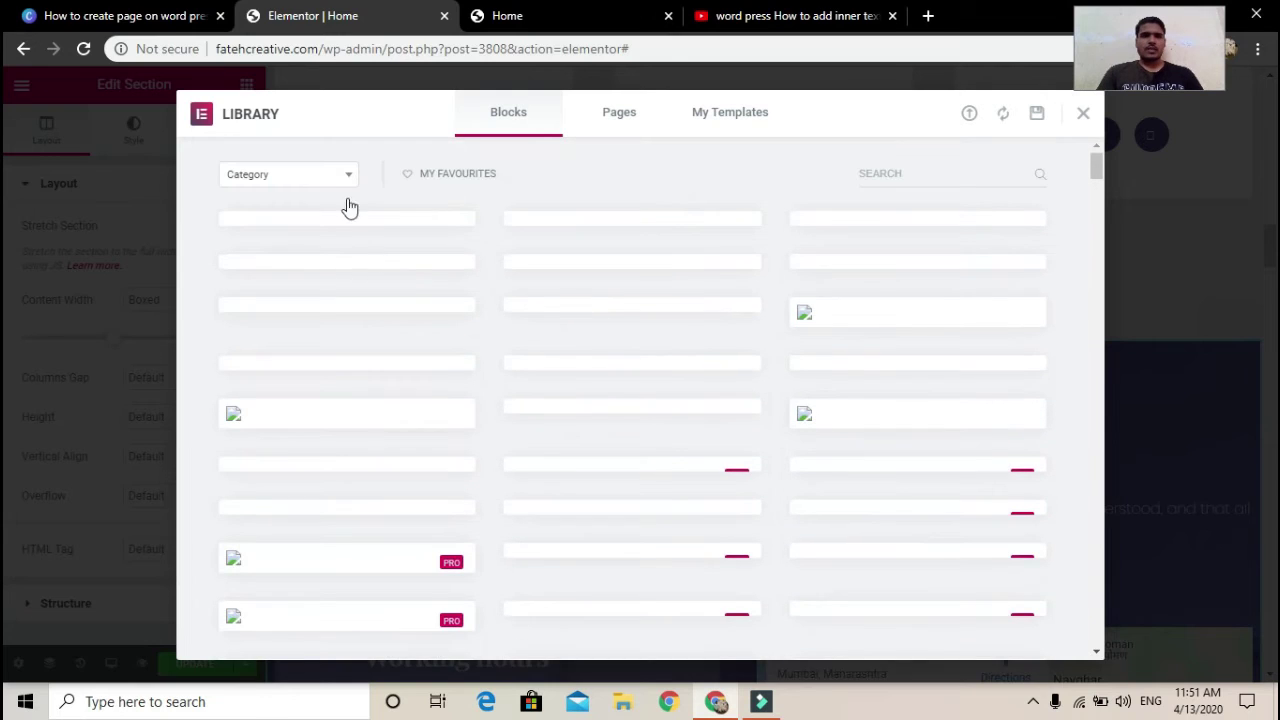
- Filter the blocks by the Services category and insert the black "Our Clients" logo block into the new section
click(325, 175)
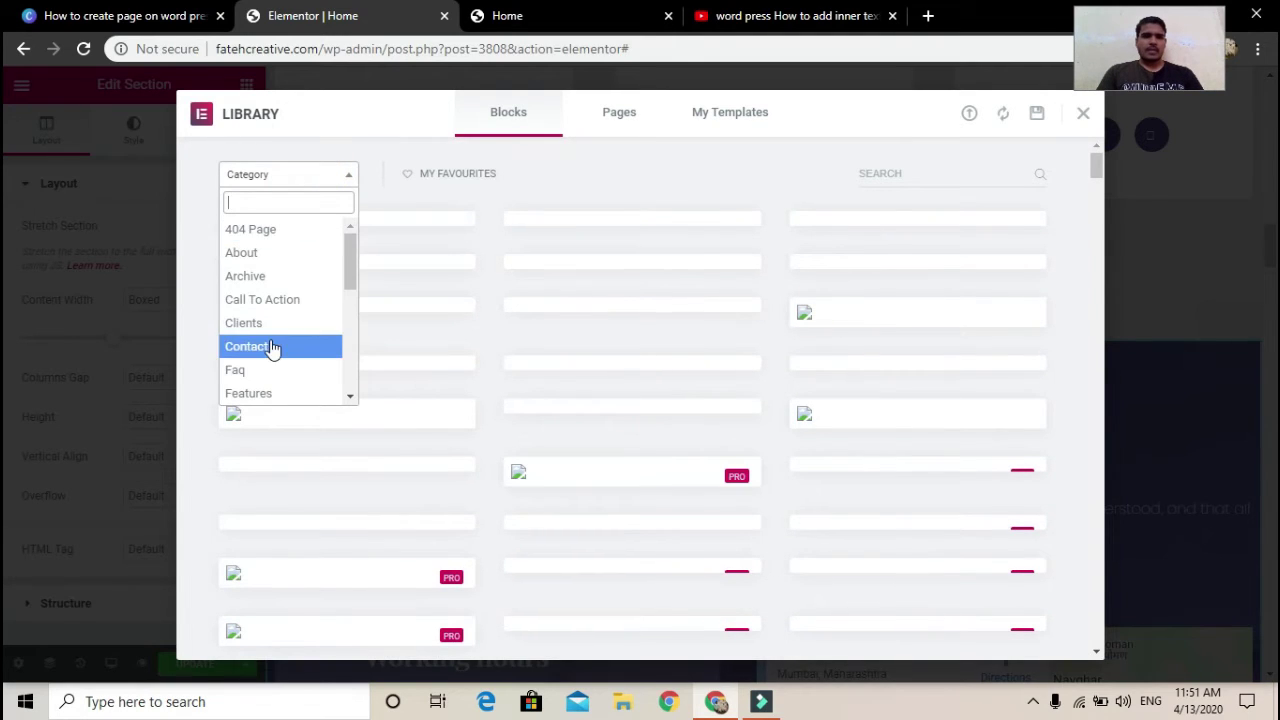
scroll(269, 346, down, 3)
scroll(265, 330, down, 2)
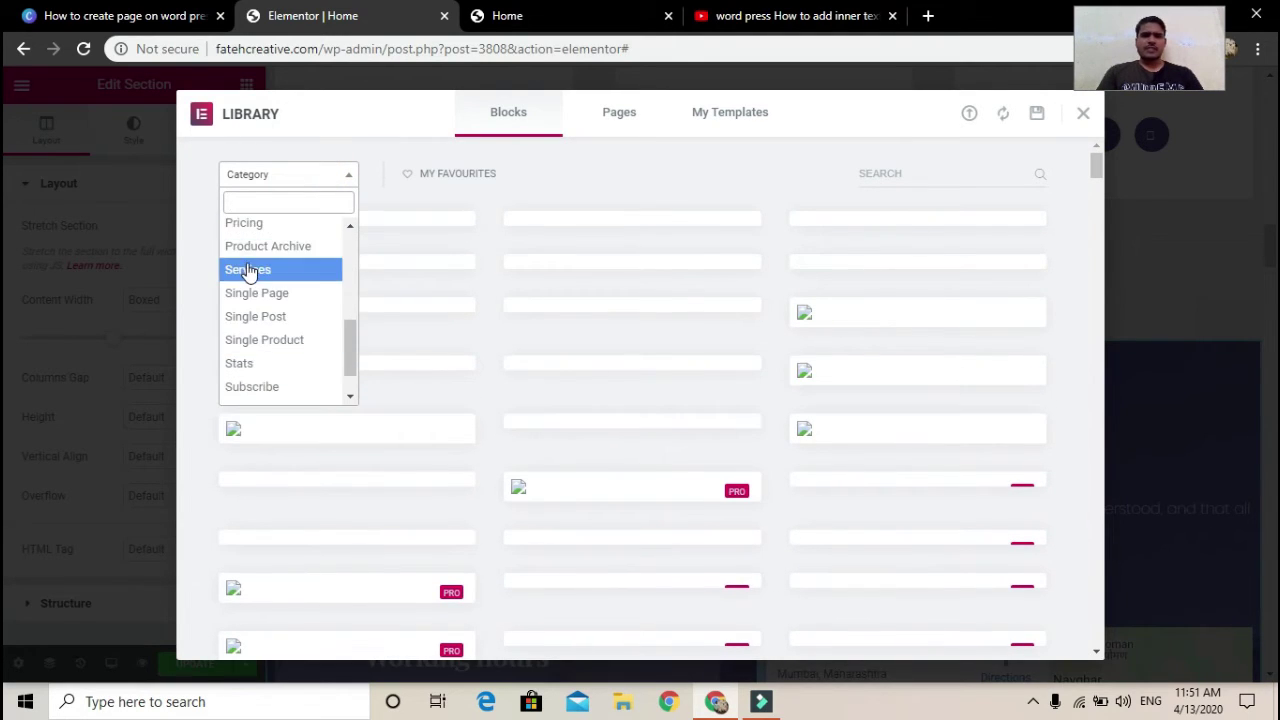
click(248, 270)
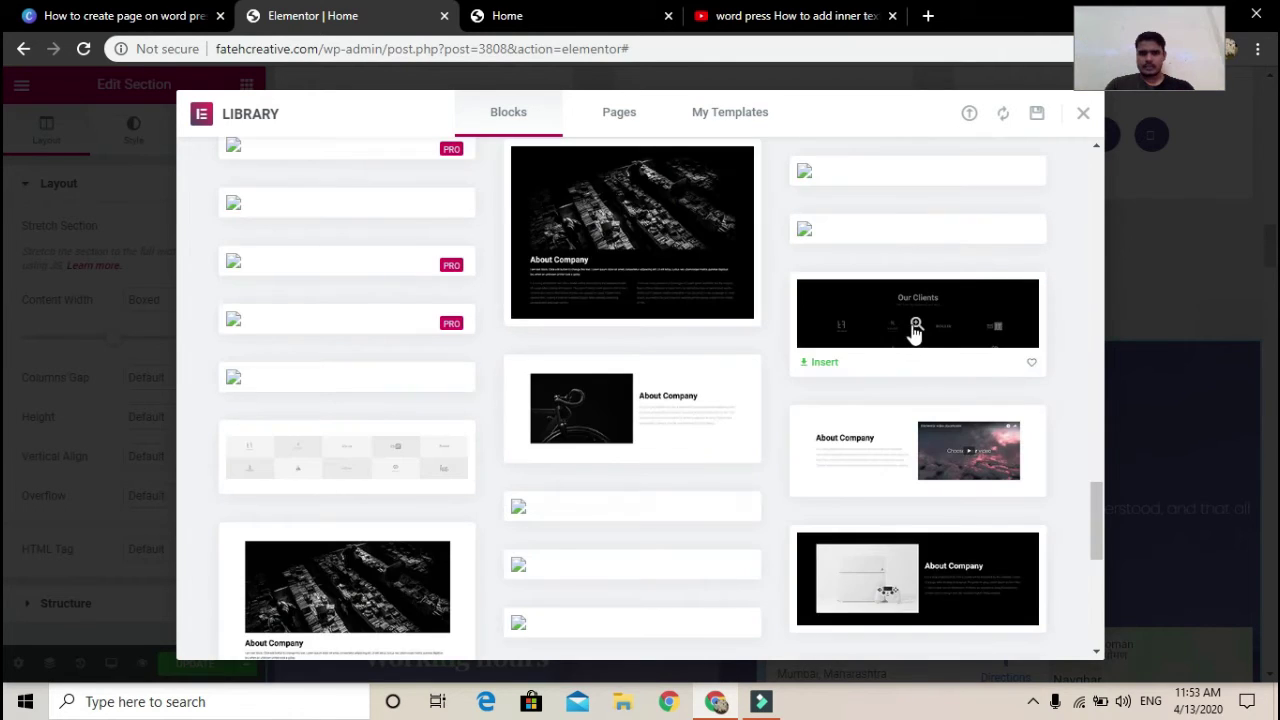
click(914, 330)
click(1004, 124)
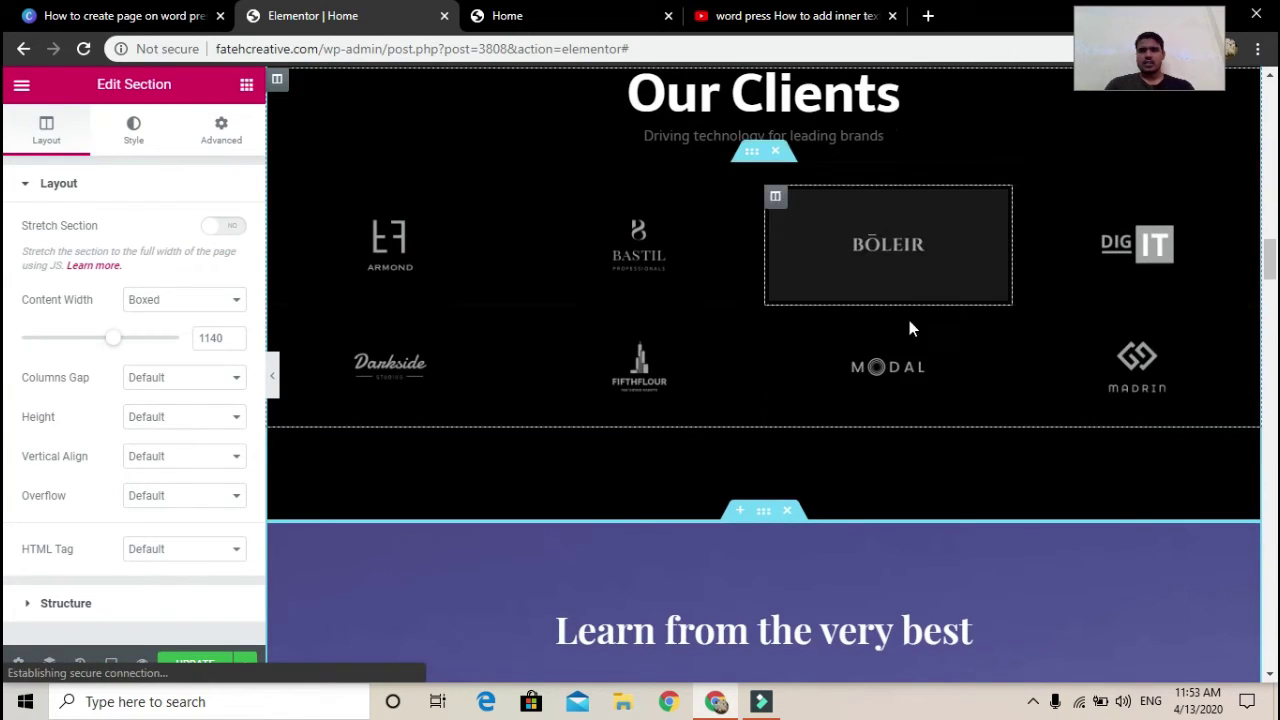
- Replace the "Our Clients" heading of the inserted block with "services"
scroll(900, 338, up, 1)
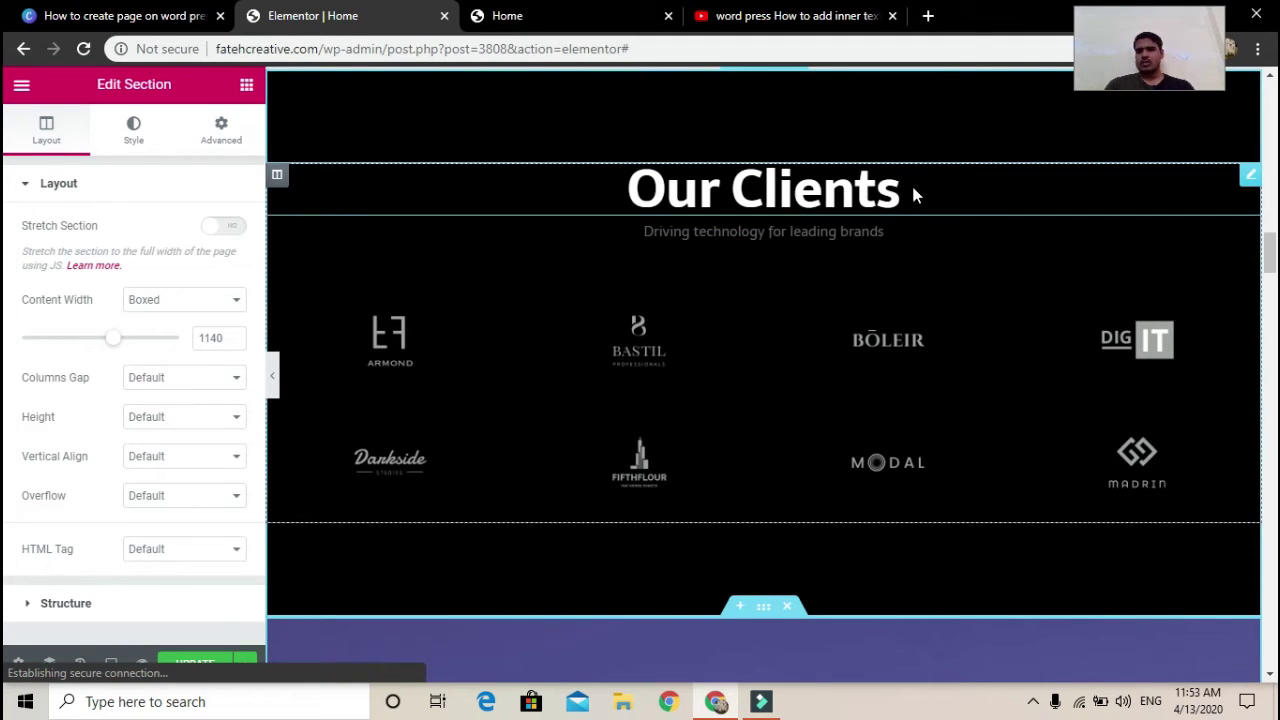
drag(911, 195, 633, 169)
key(BackSpace)
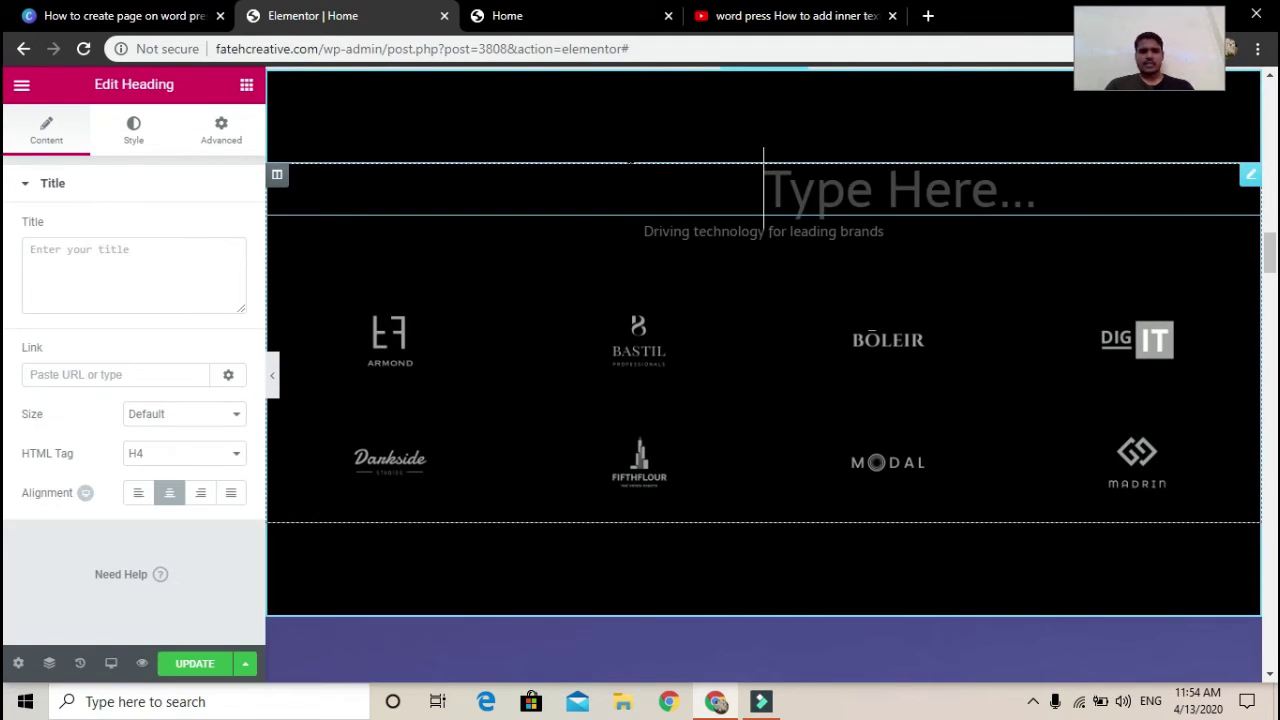
text(services)
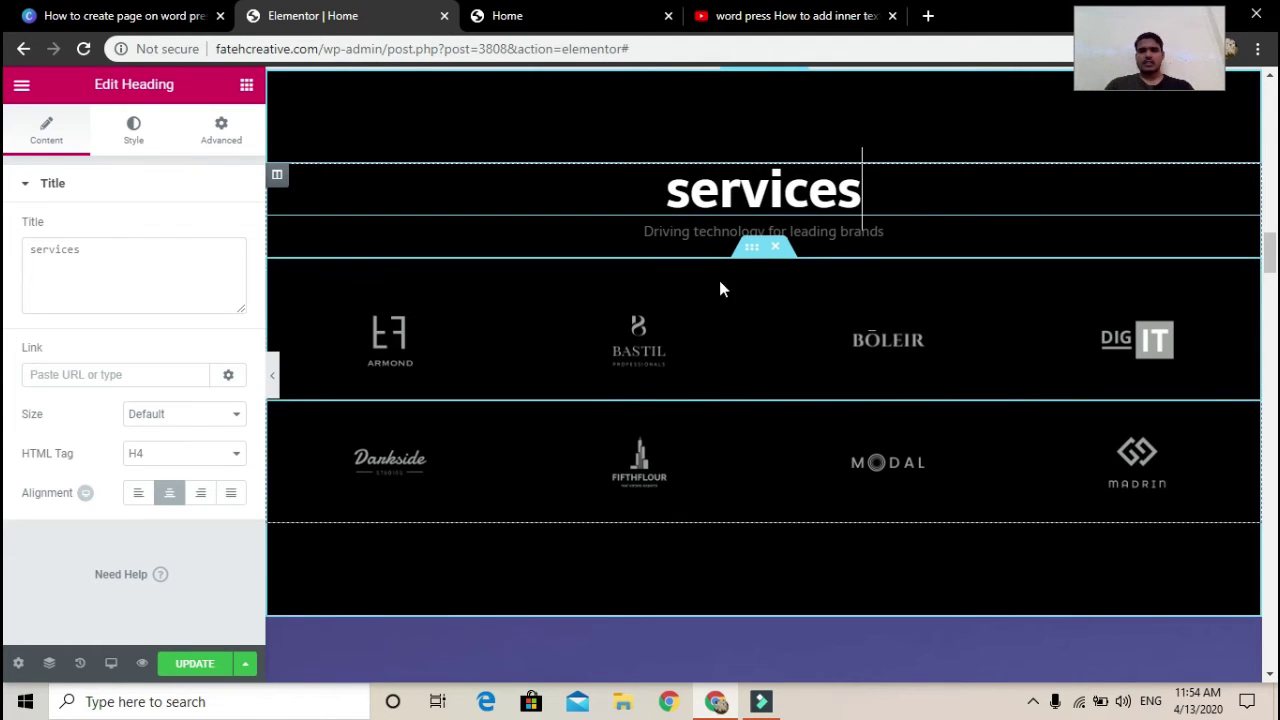
- Review the page from the logo block and map up to the hero, and update it to save the changes
click(723, 325)
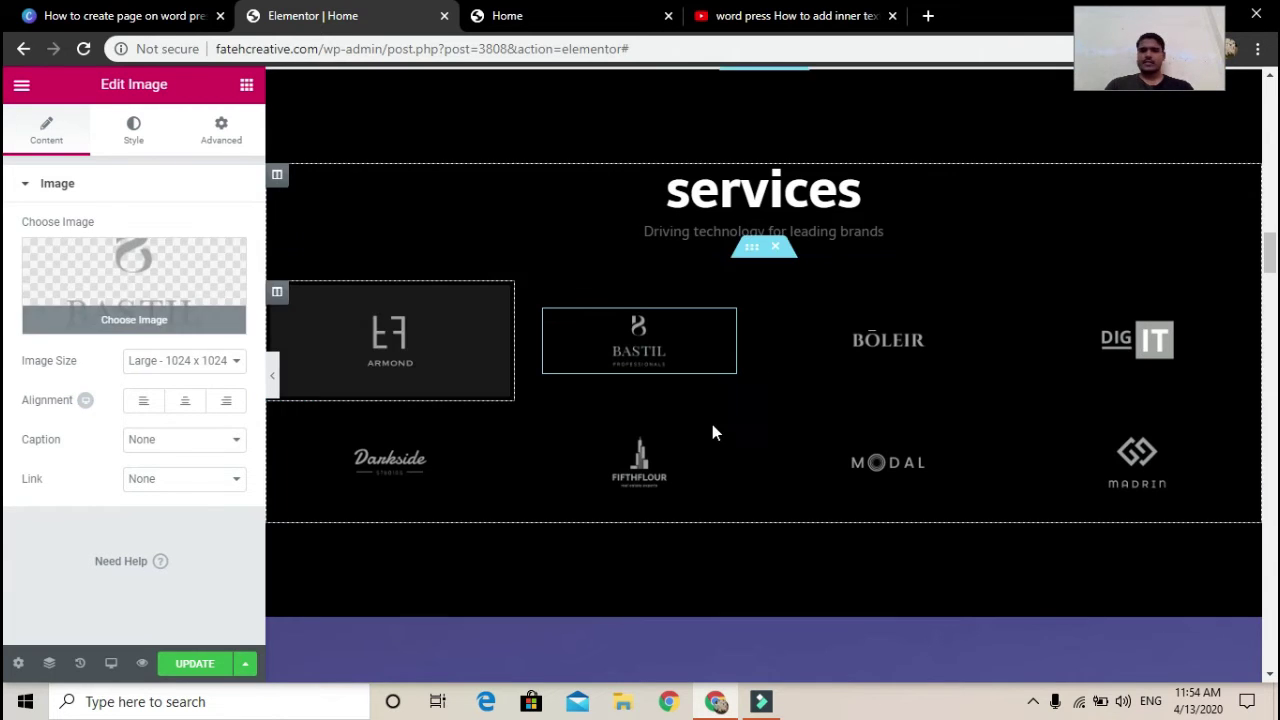
scroll(712, 432, down, 6)
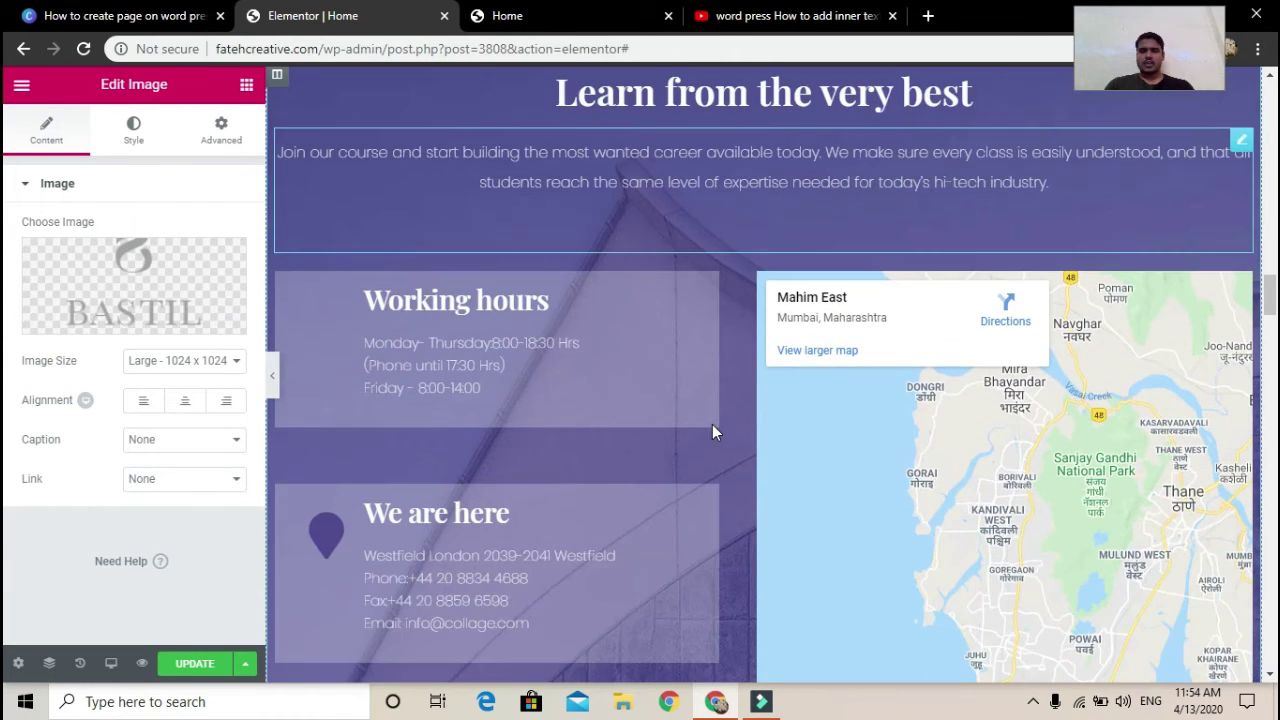
scroll(712, 432, down, 2)
scroll(712, 432, up, 10)
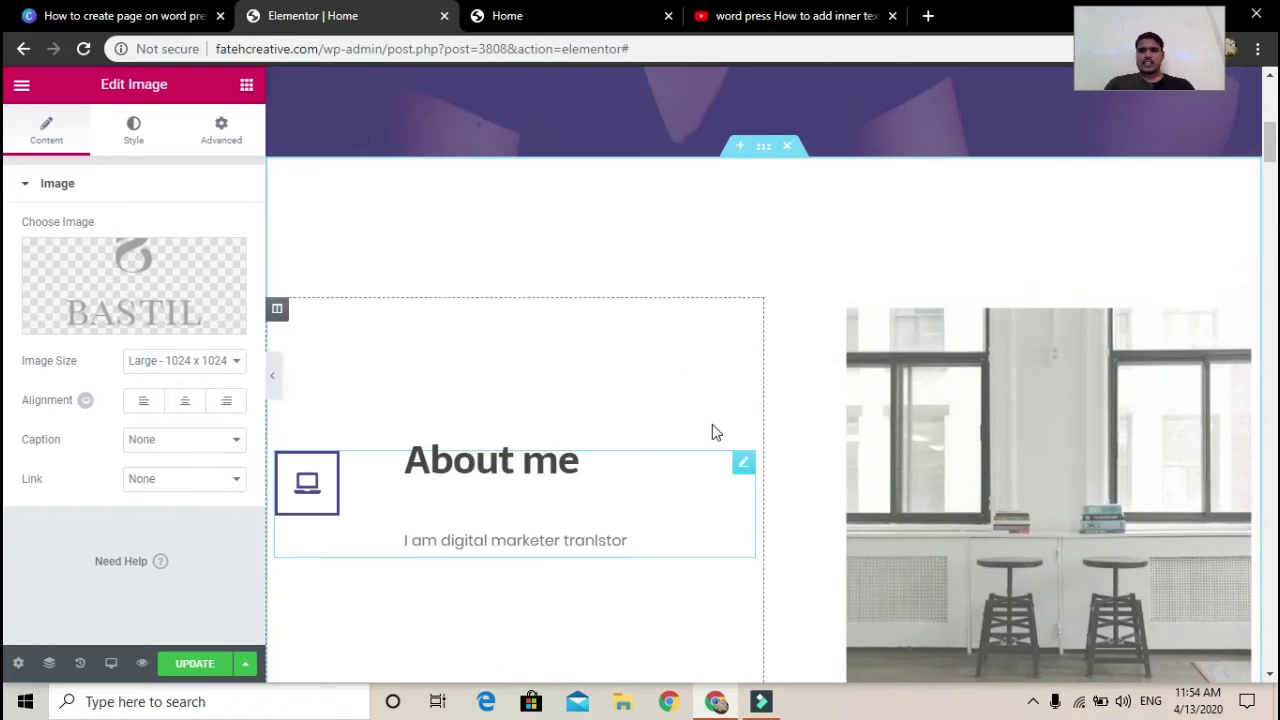
scroll(712, 432, up, 5)
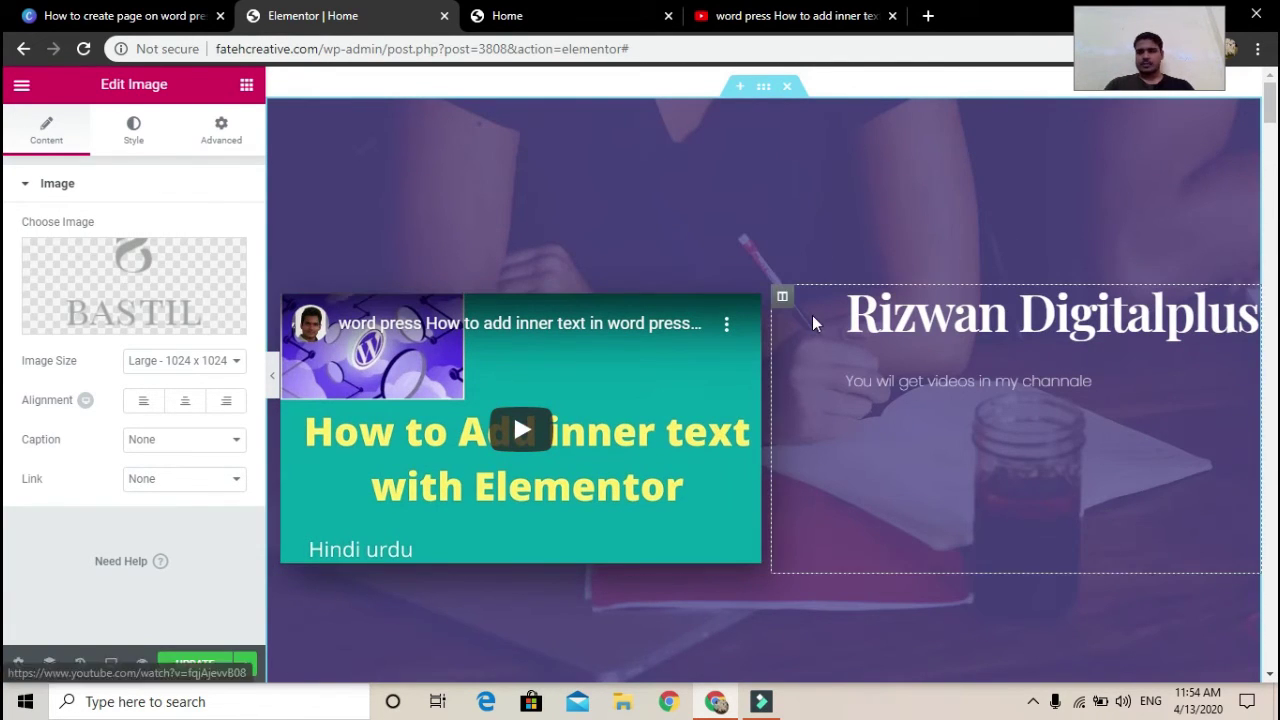
scroll(812, 322, down, 7)
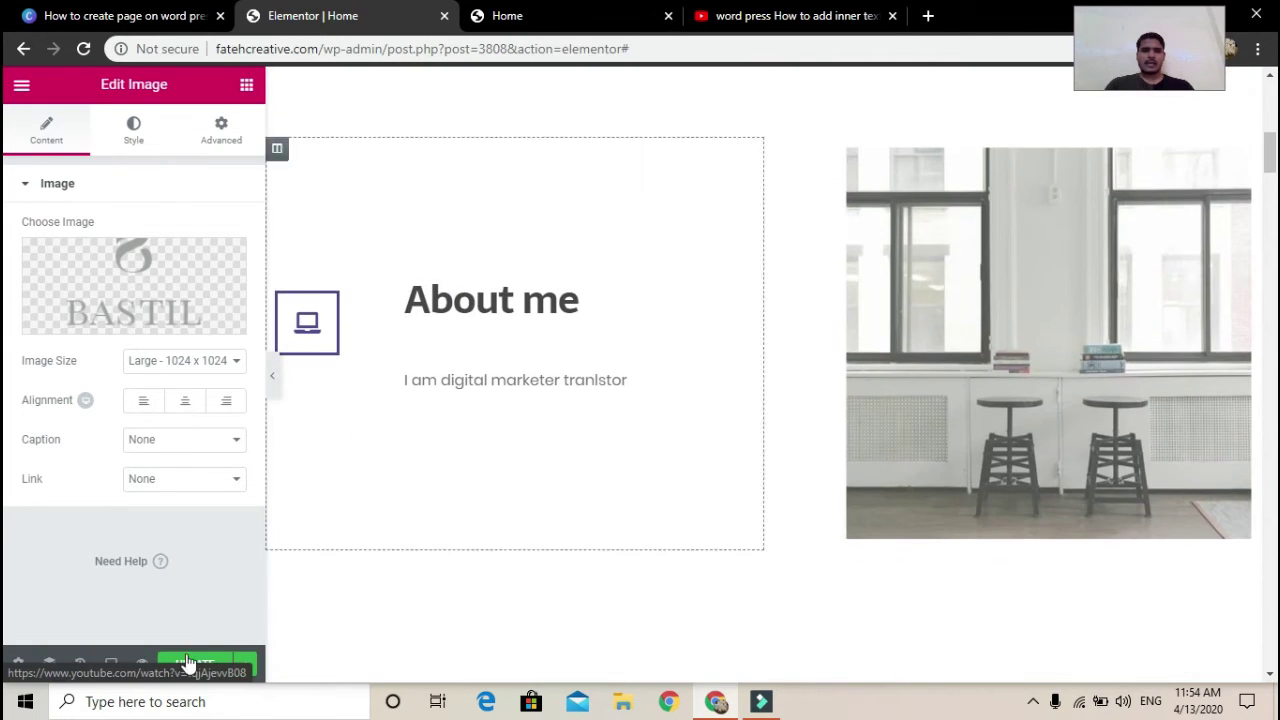
click(202, 670)
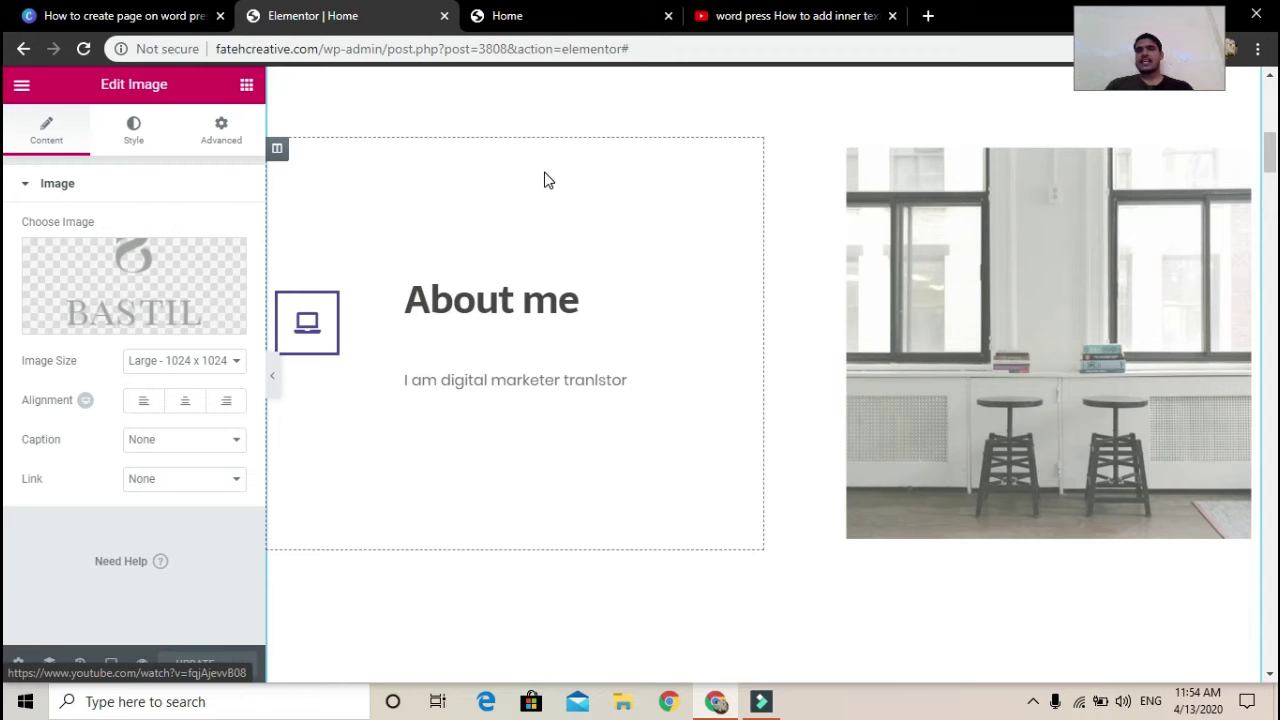
scroll(887, 150, up, 5)
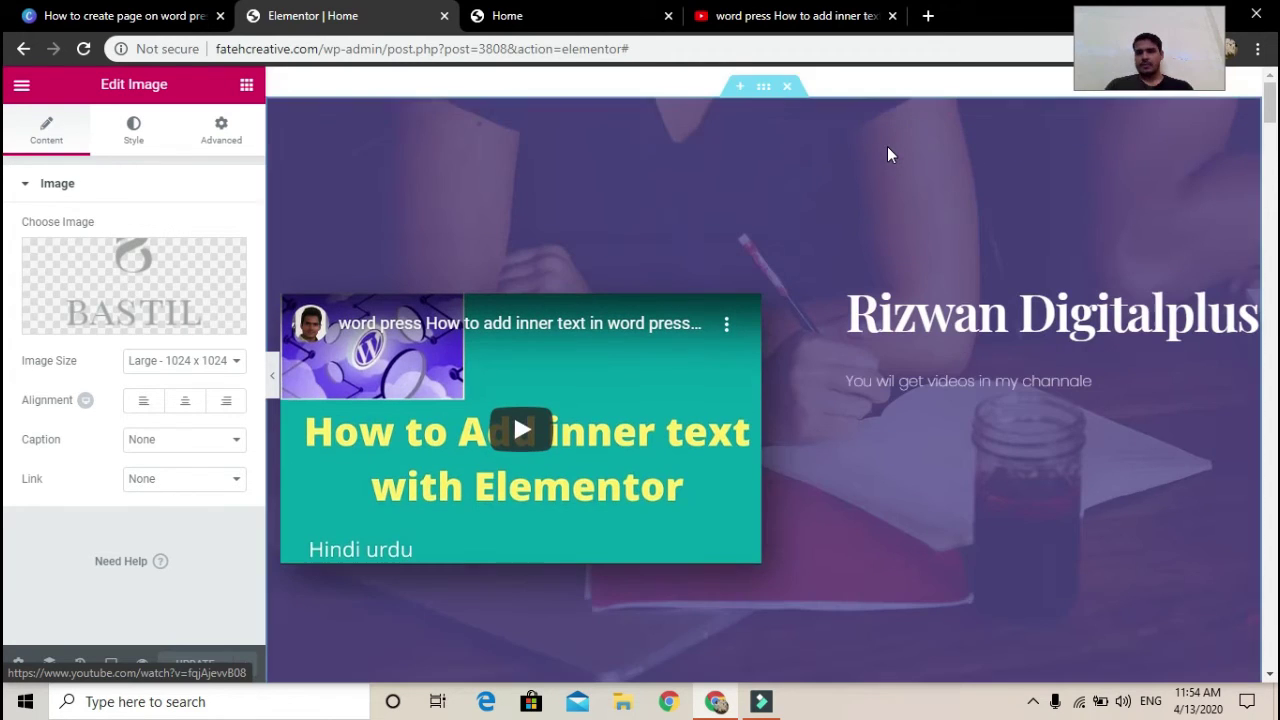
scroll(887, 150, down, 5)
scroll(887, 150, up, 4)
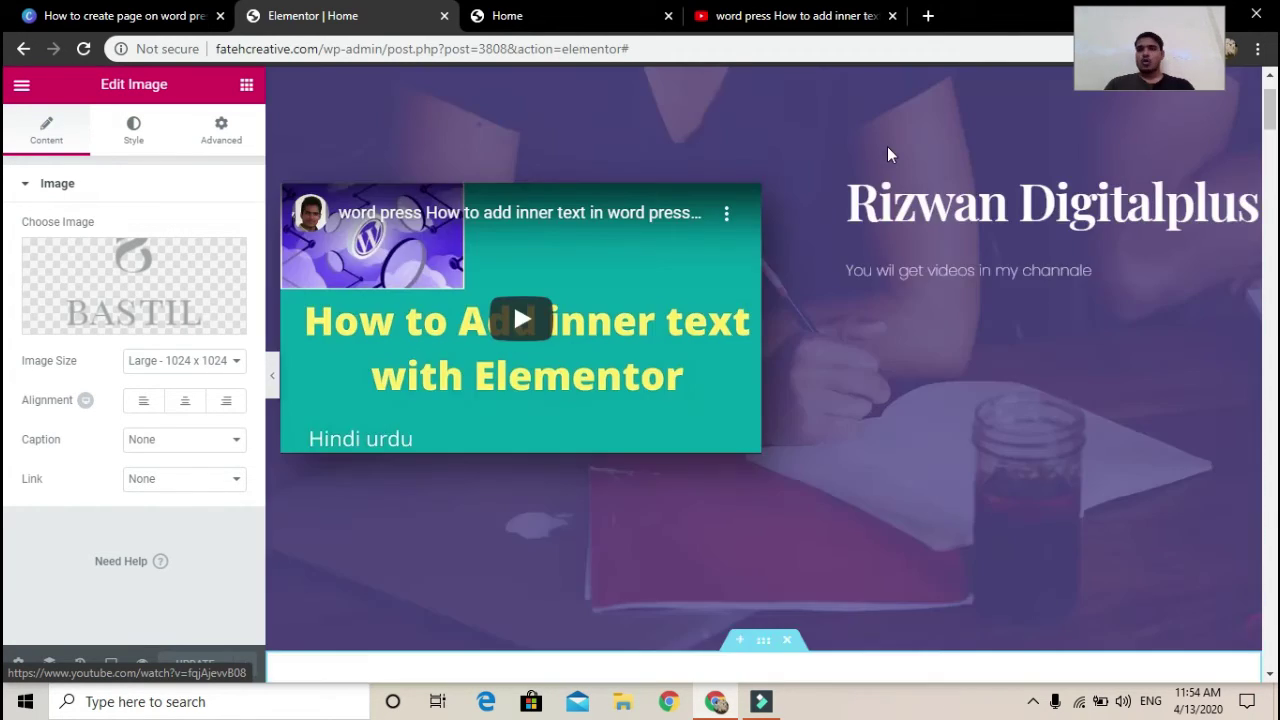
- Look over the page's sections down to the map, and open the site's menu editor from the WordPress dashboard
scroll(889, 153, down, 10)
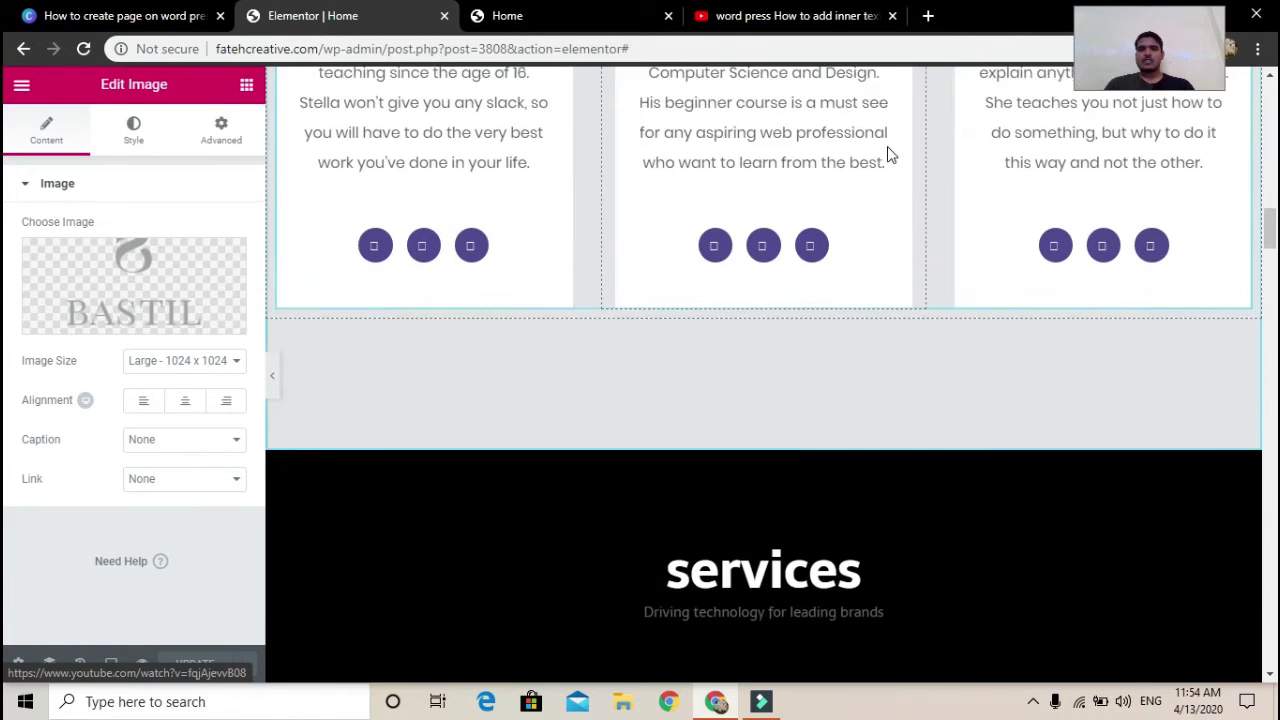
scroll(887, 147, down, 8)
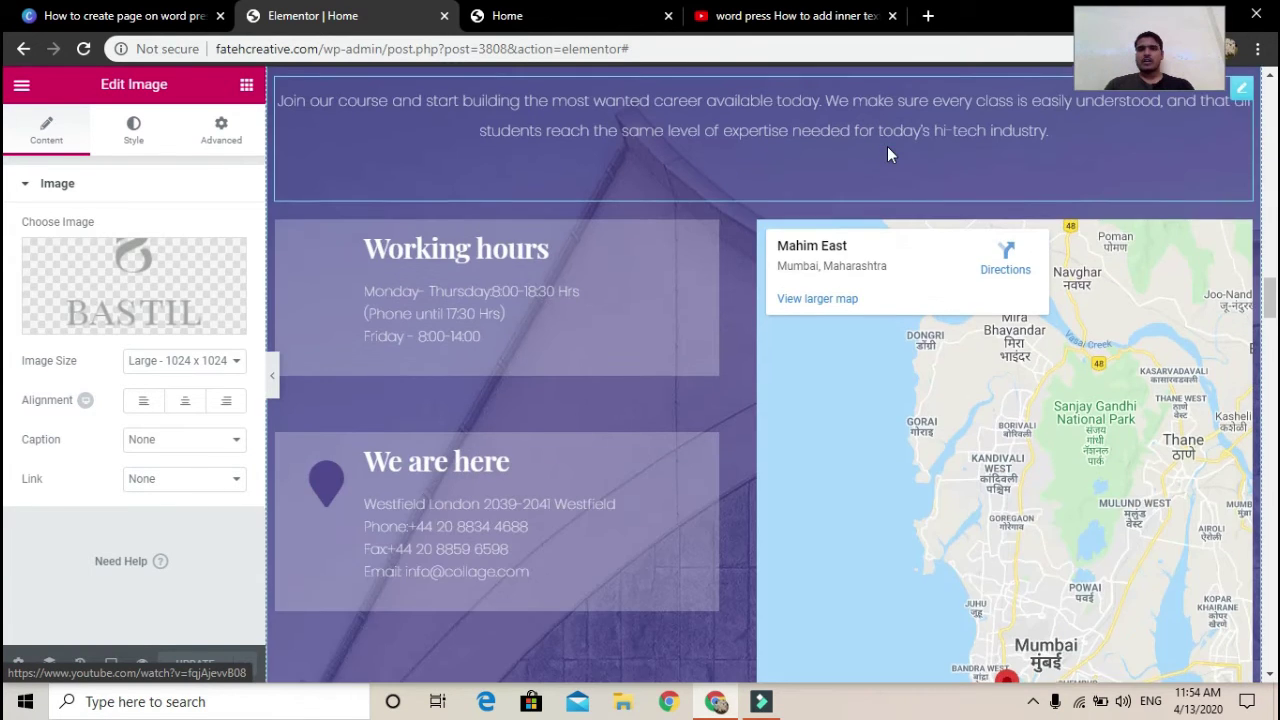
scroll(887, 153, up, 2)
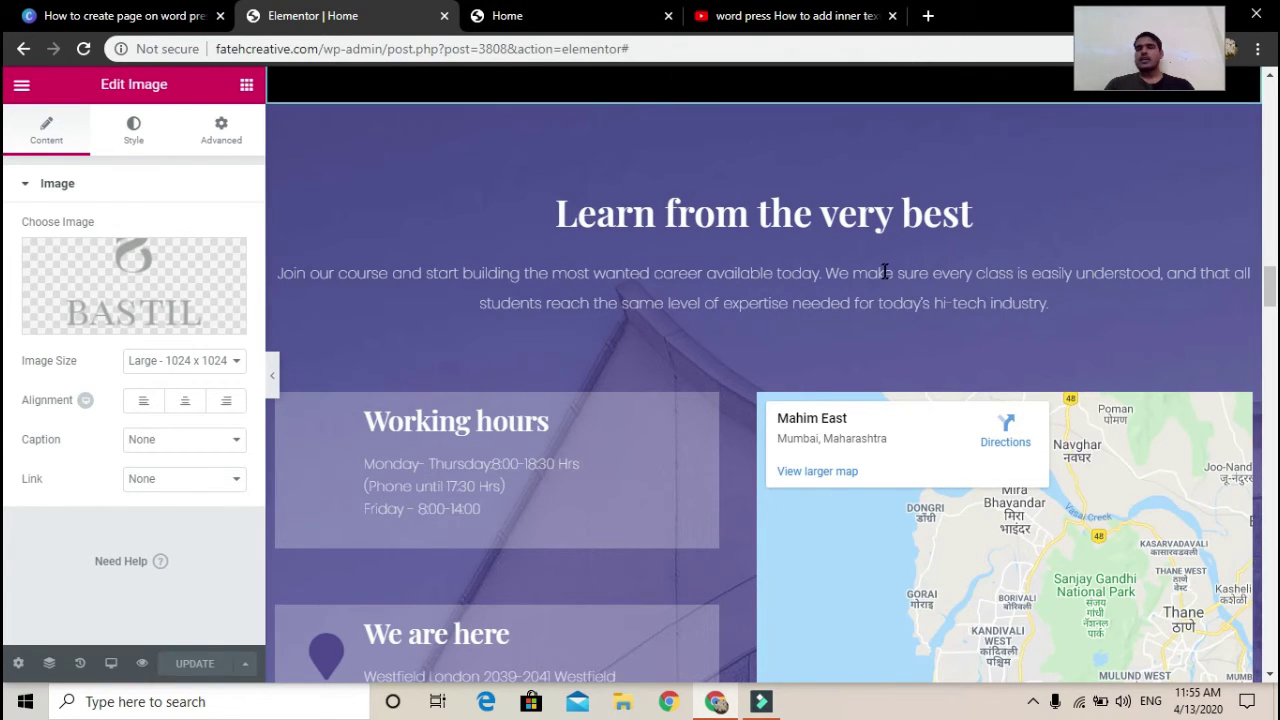
click(564, 8)
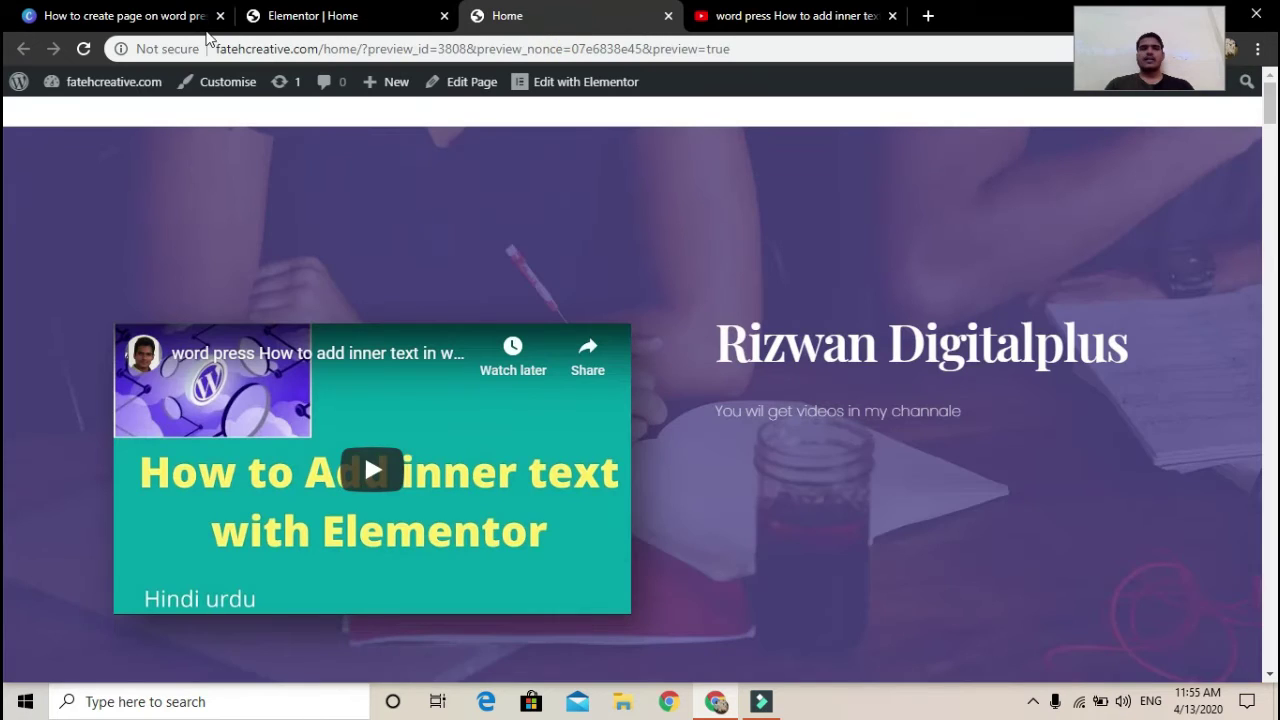
click(75, 88)
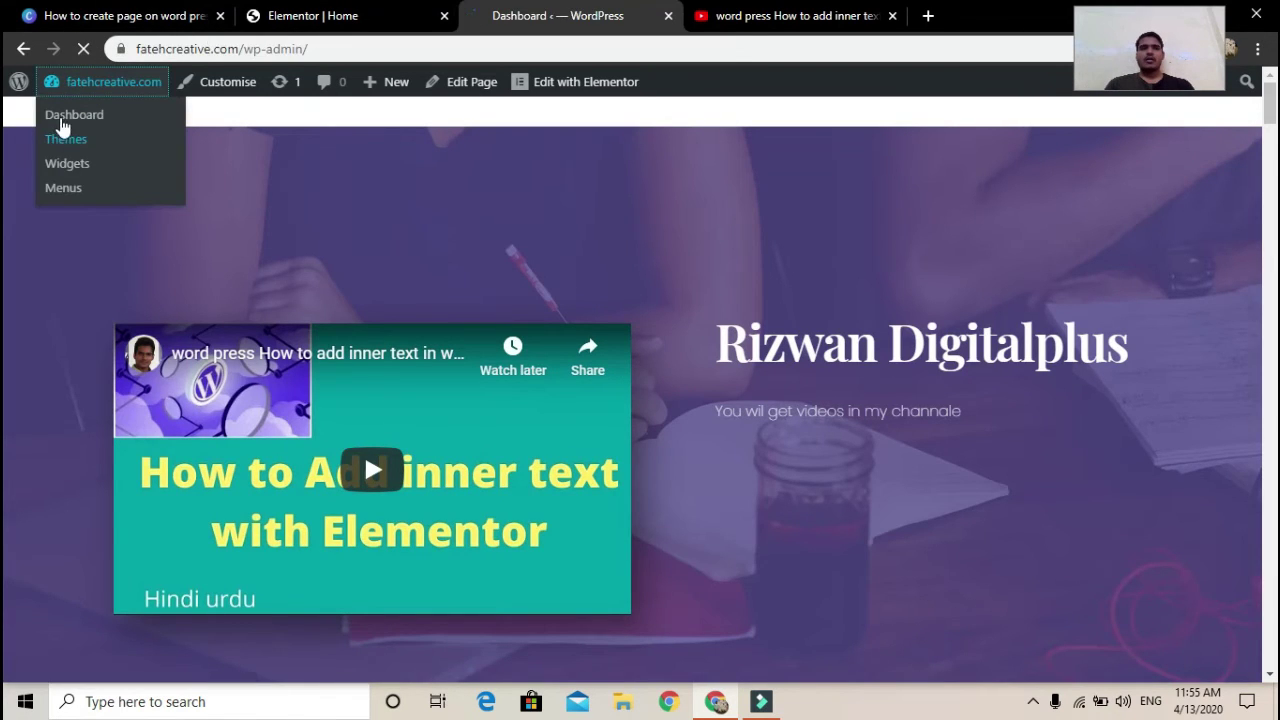
mouse_move(142, 460)
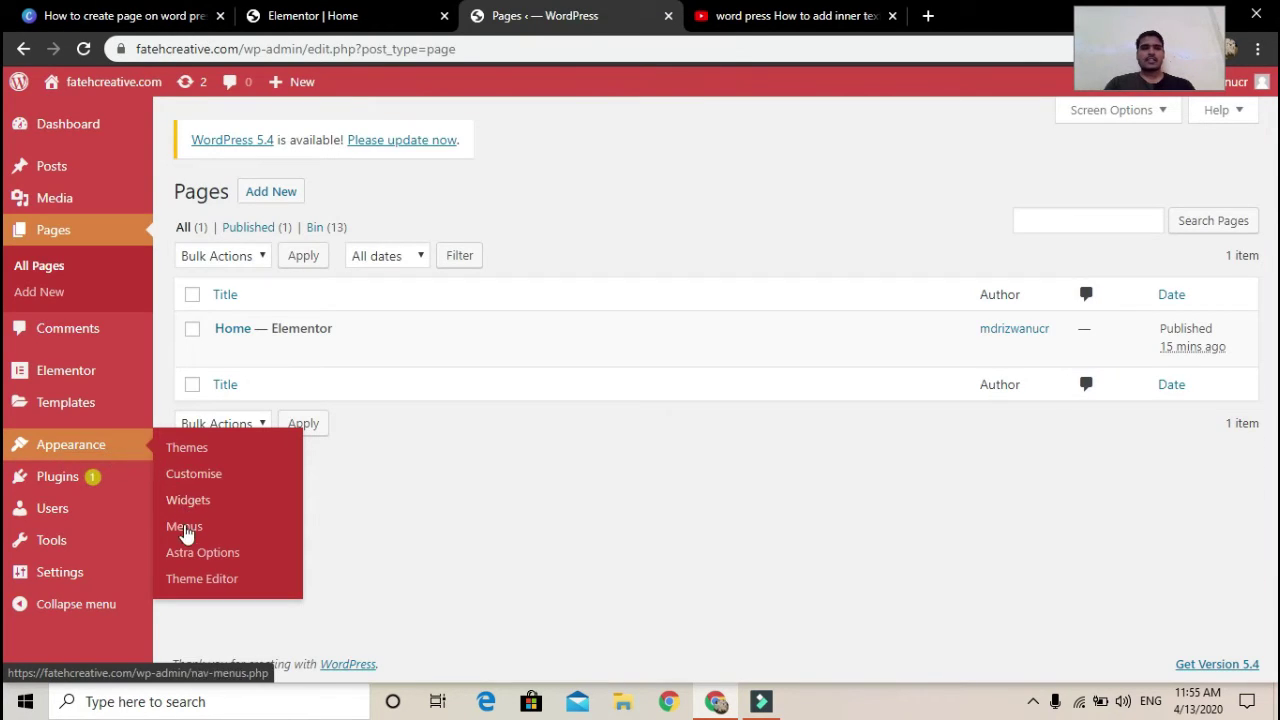
click(184, 530)
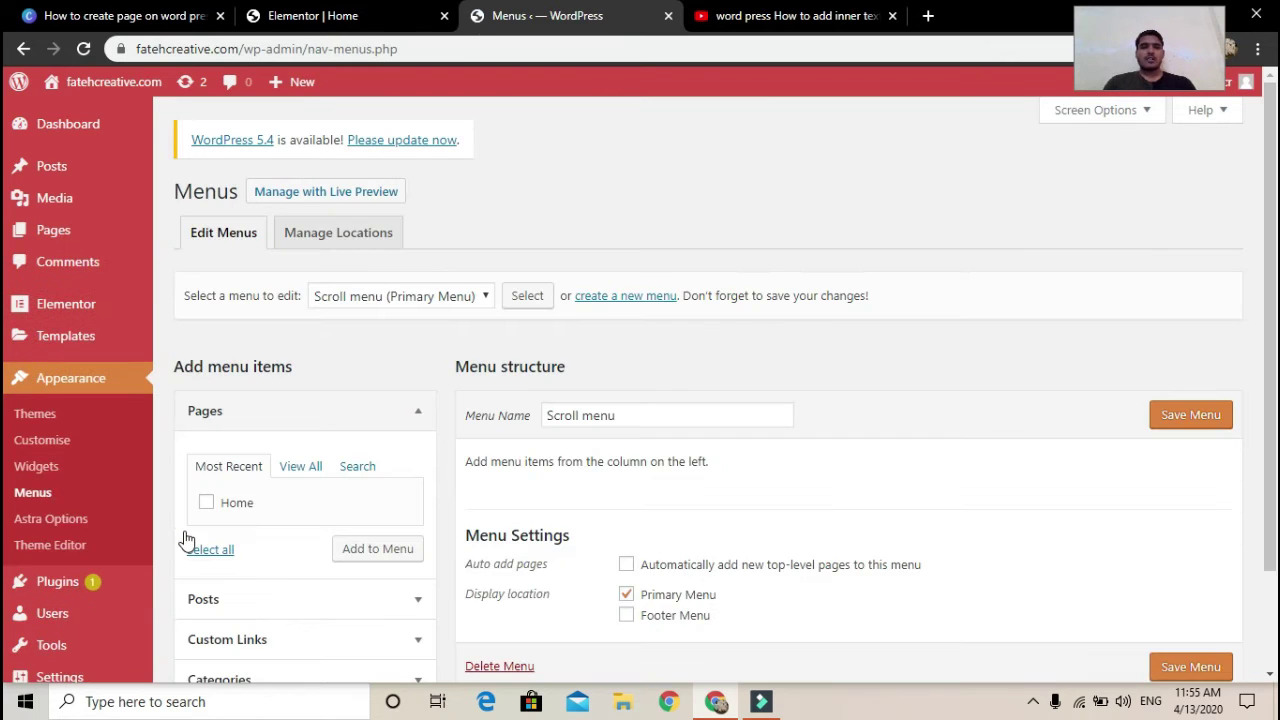
- Add a custom link with the text "Home" and the URL "#Home" to the Scroll menu
scroll(184, 540, down, 1)
click(230, 517)
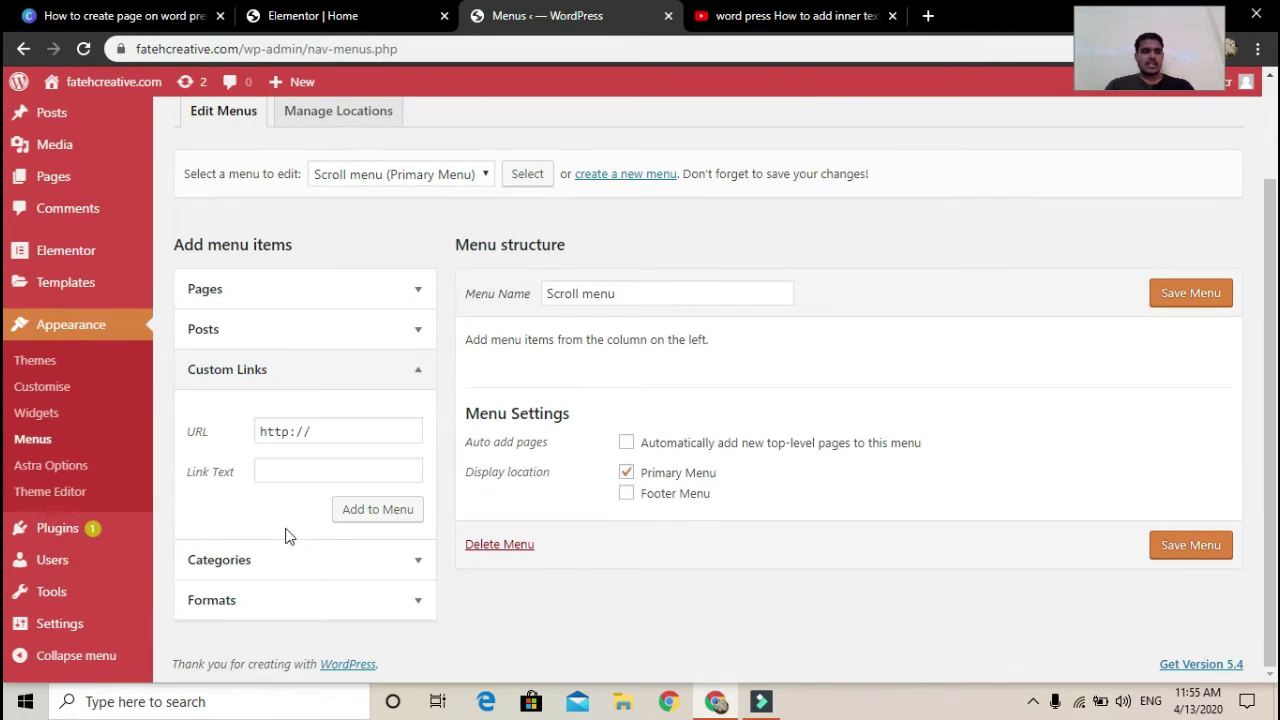
click(283, 469)
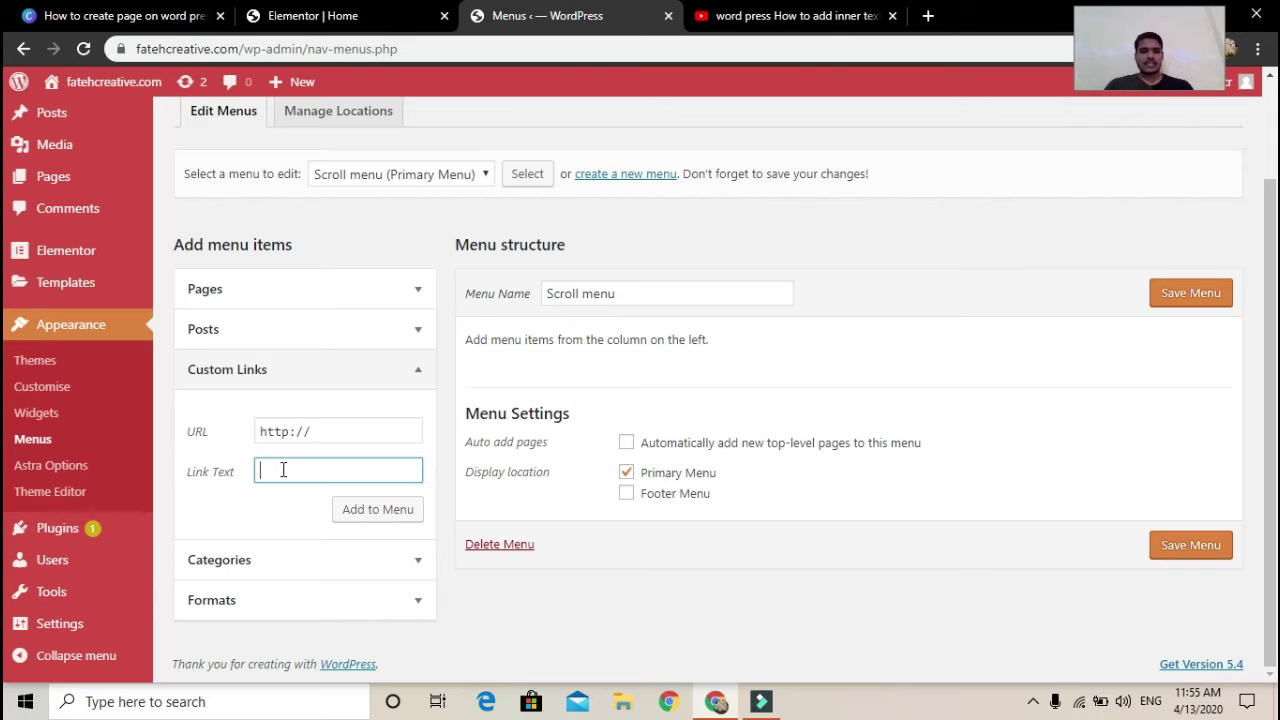
text(Home)
drag(327, 428, 252, 428)
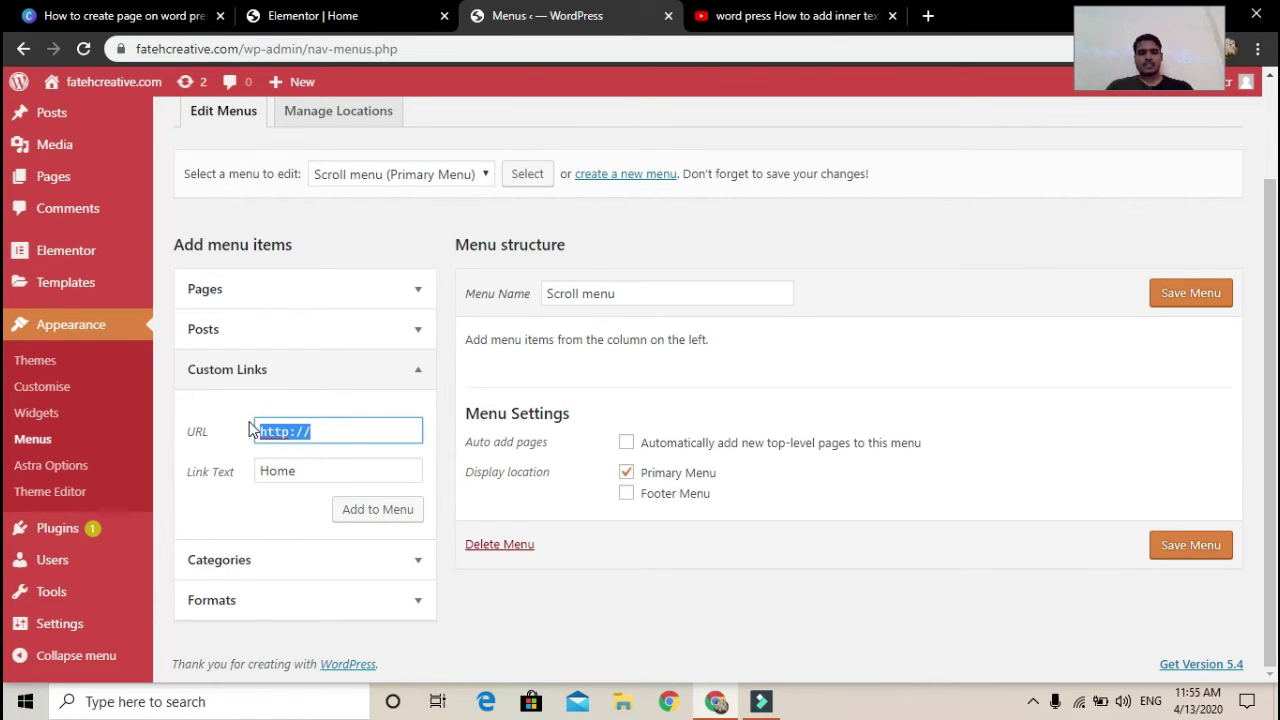
text(#Home)
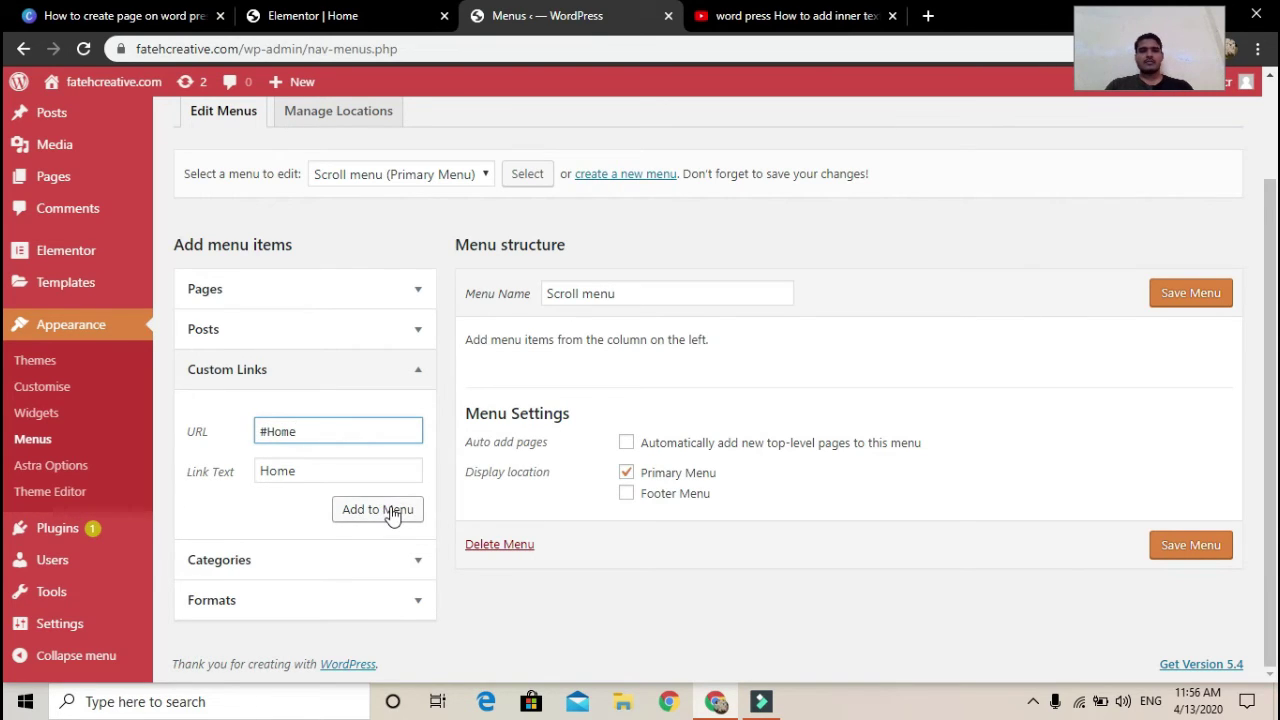
click(390, 512)
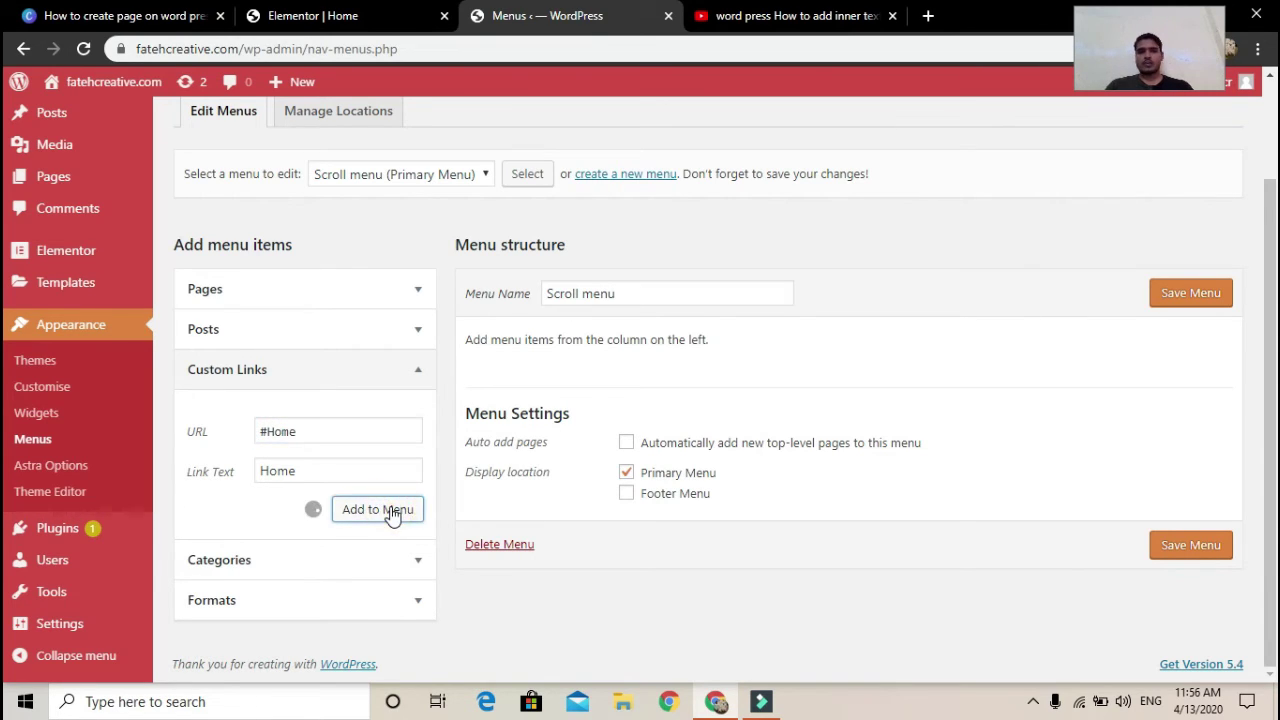
- Add a custom link with the text "About" and the URL "#About" to the Scroll menu
click(291, 469)
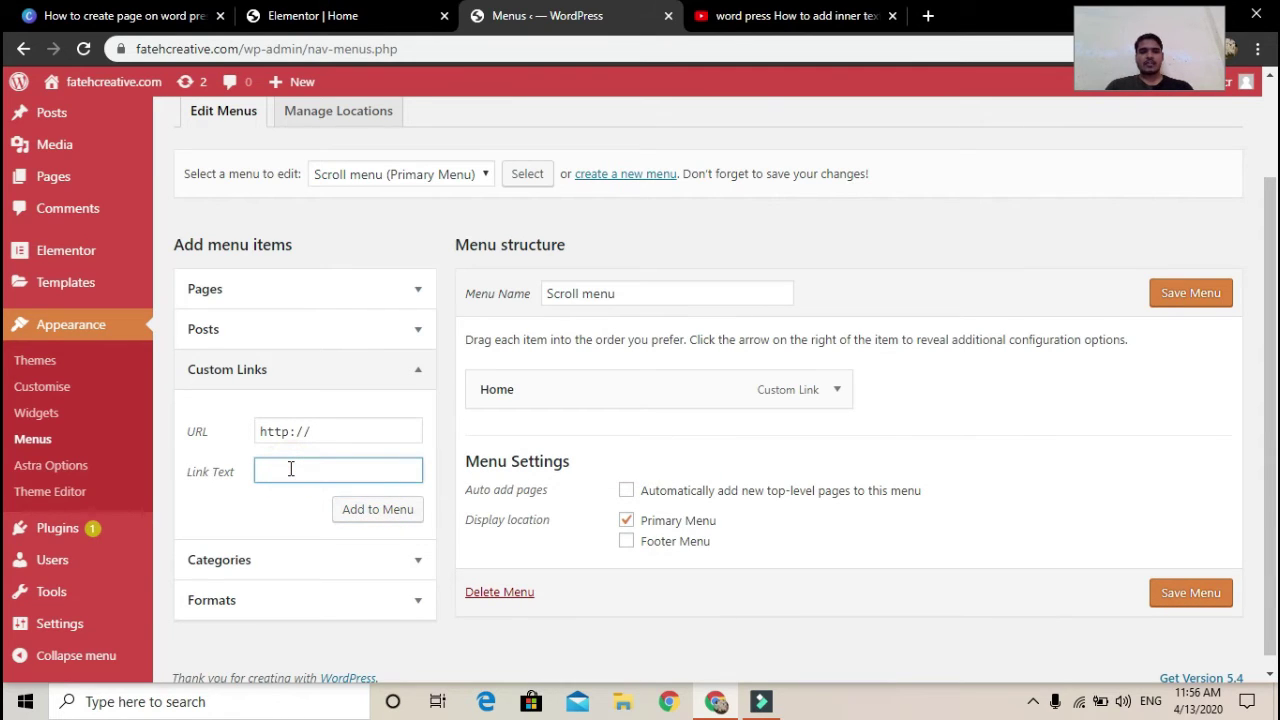
text(About)
triple_click(330, 424)
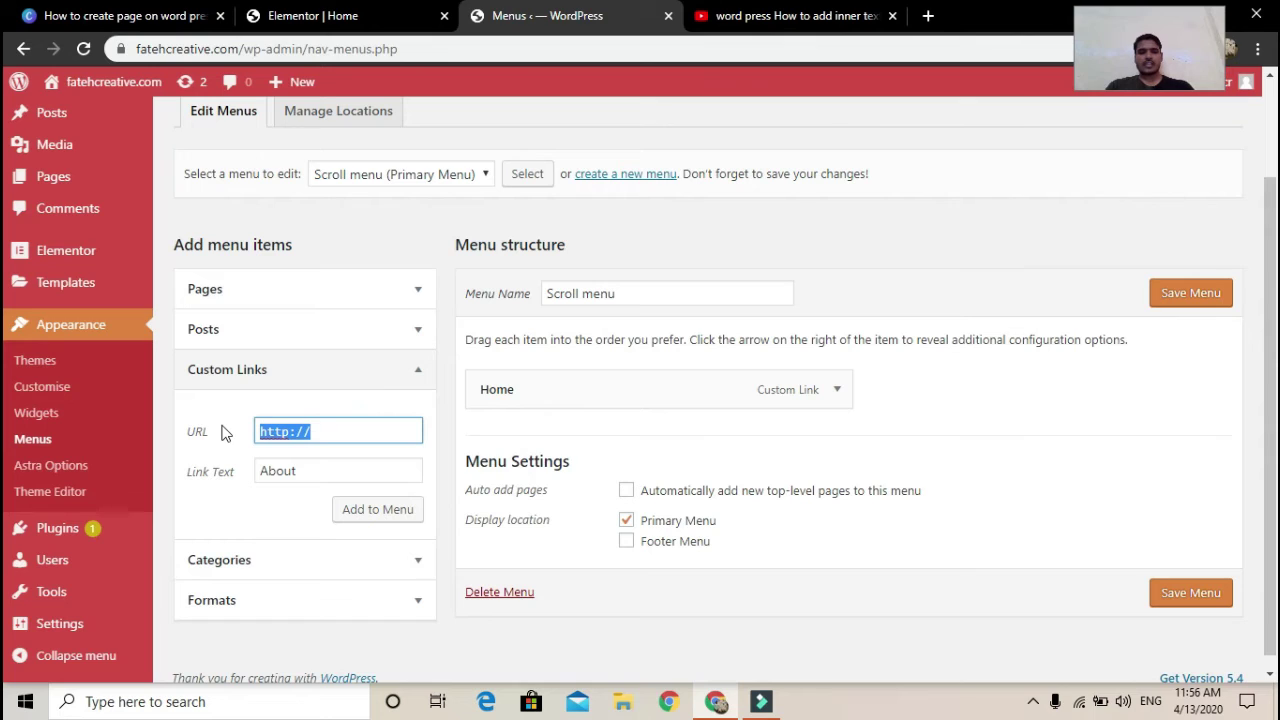
text(#About)
click(357, 509)
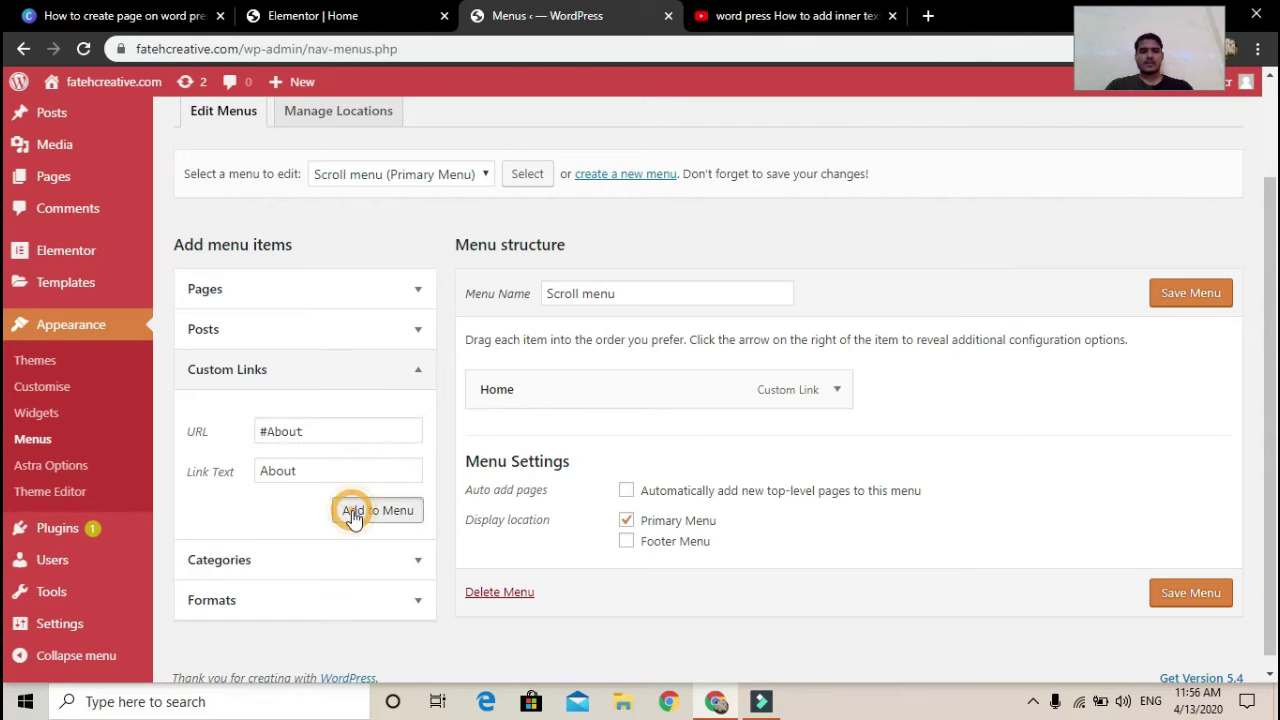
- Add a custom link with the text "Team" and the URL "#Team" to the Scroll menu
click(320, 466)
text(Team)
click(310, 431)
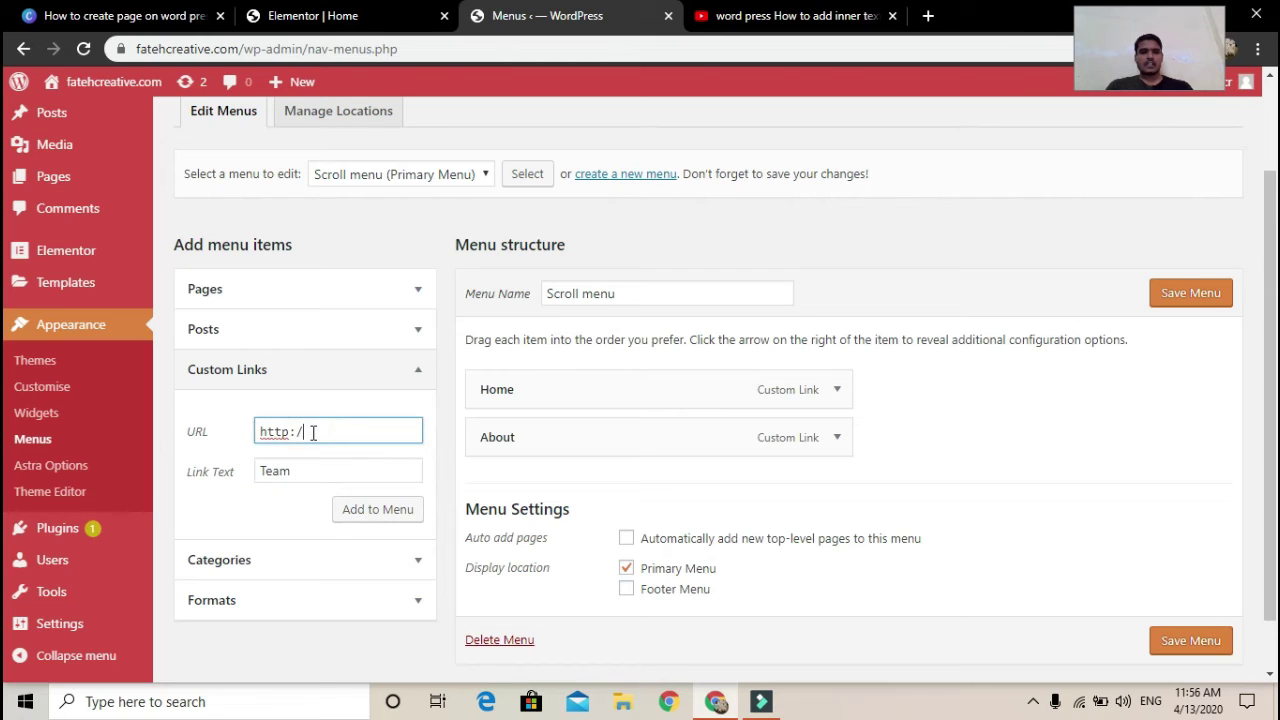
key(BackSpace)
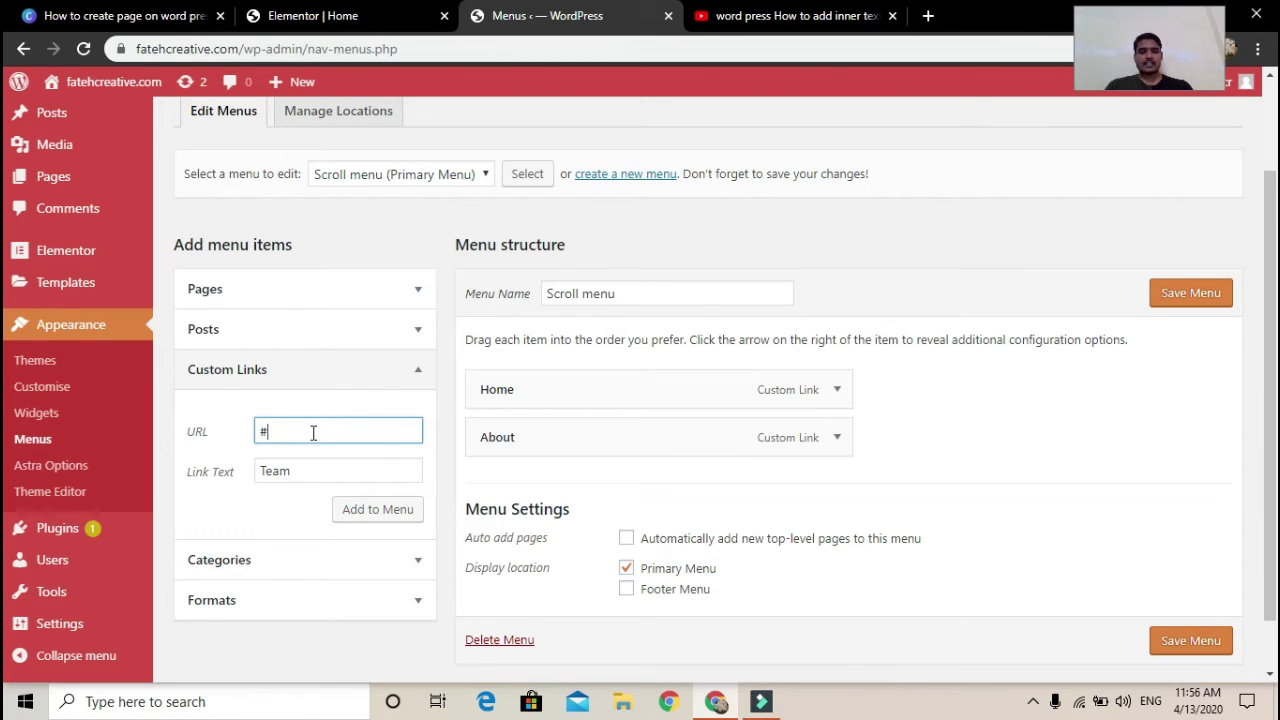
text(#Tem)
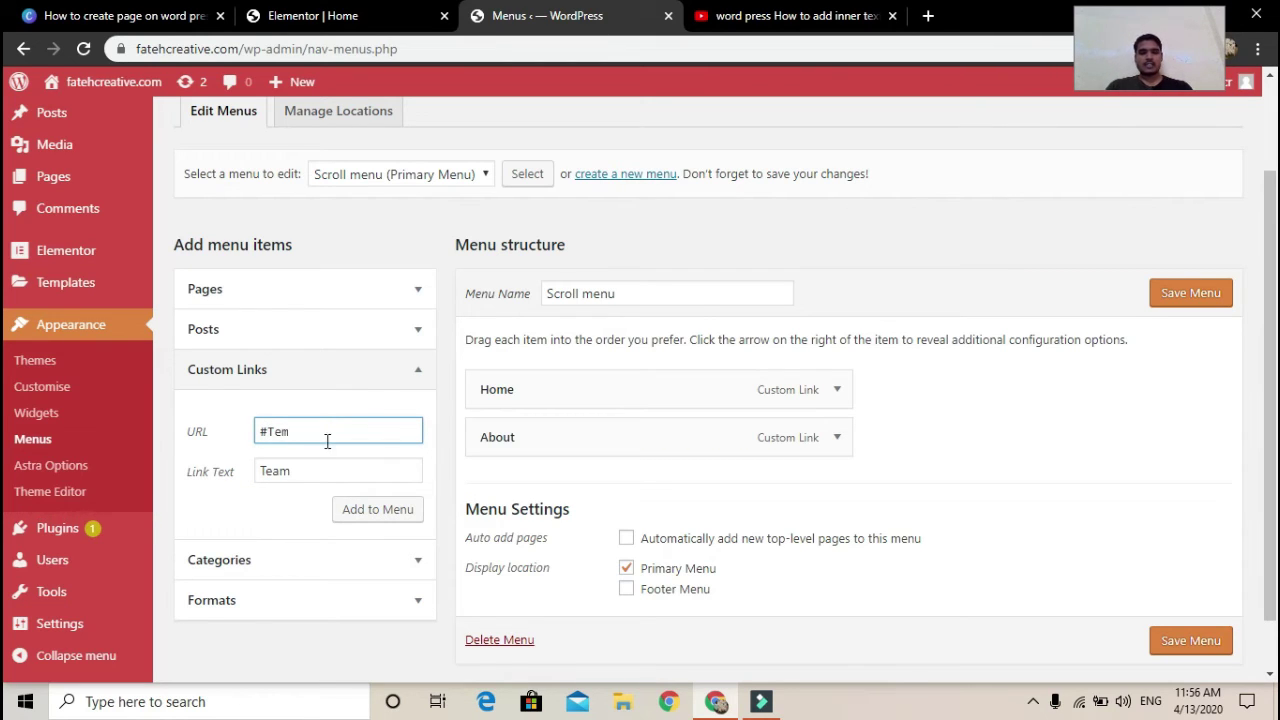
text(am)
click(364, 511)
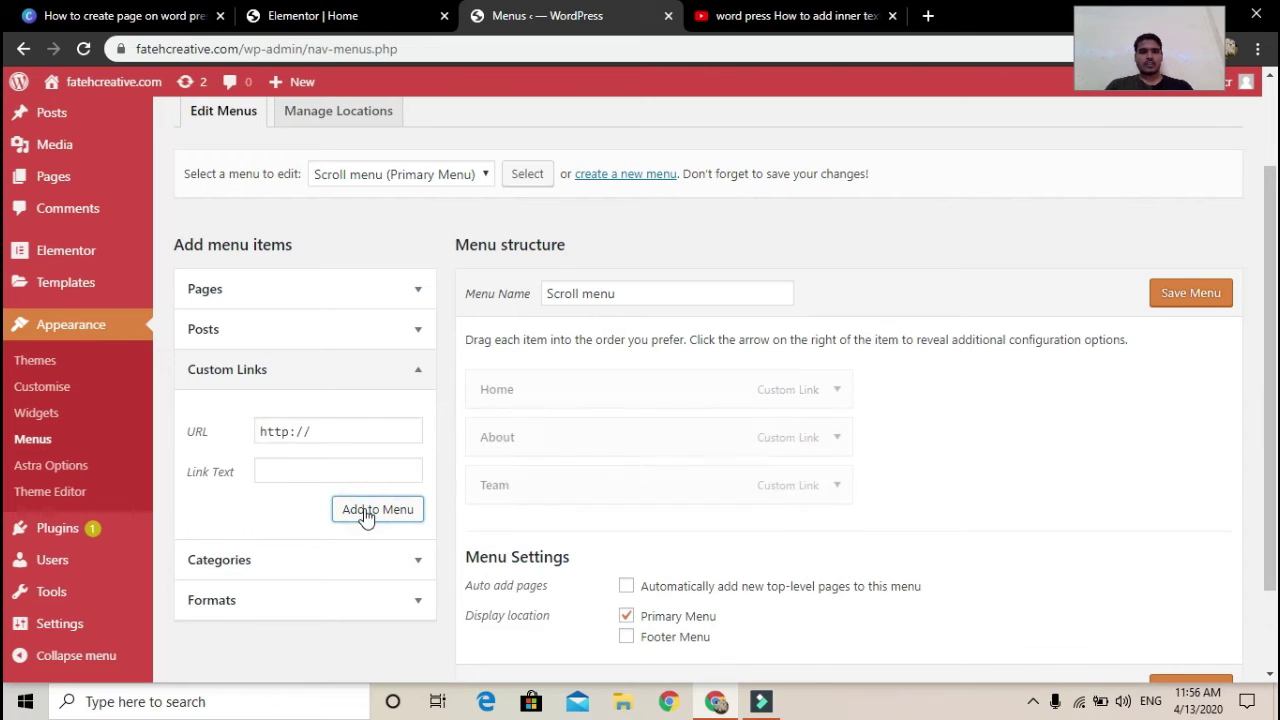
- Add a custom link with the text "Service" to the Scroll menu, replacing the default URL
click(308, 480)
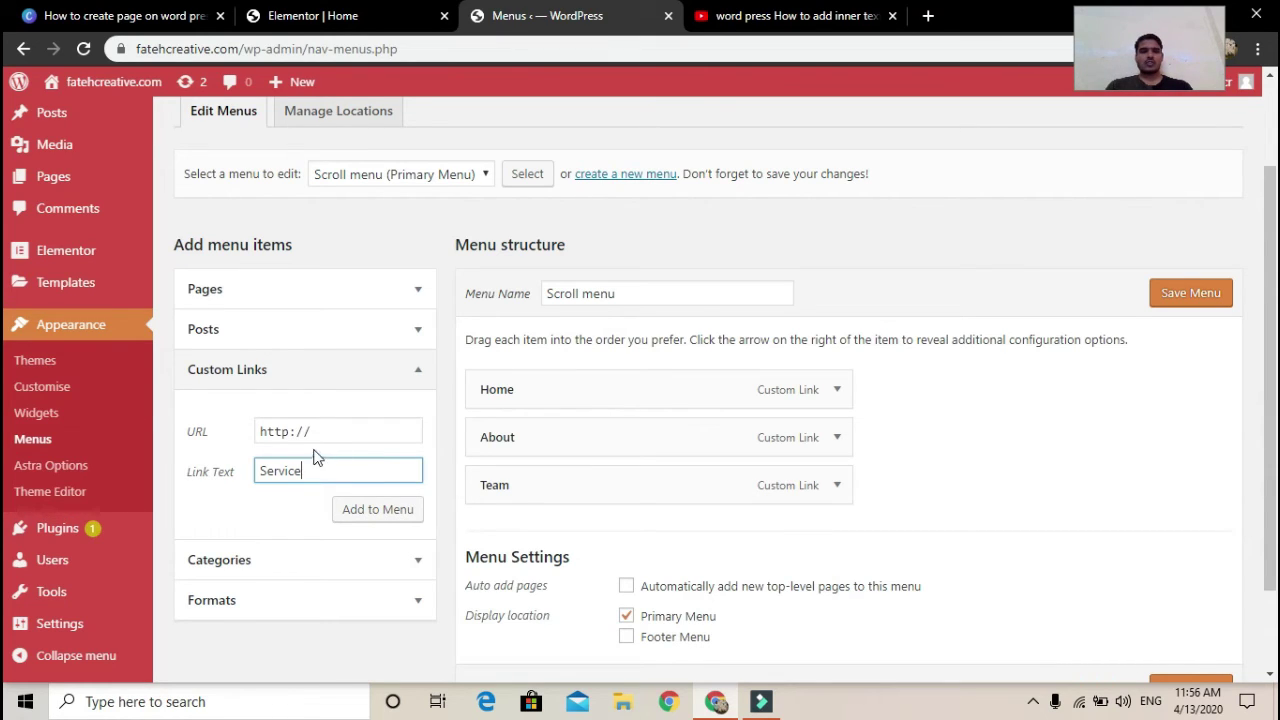
triple_click(318, 438)
key(BackSpace)
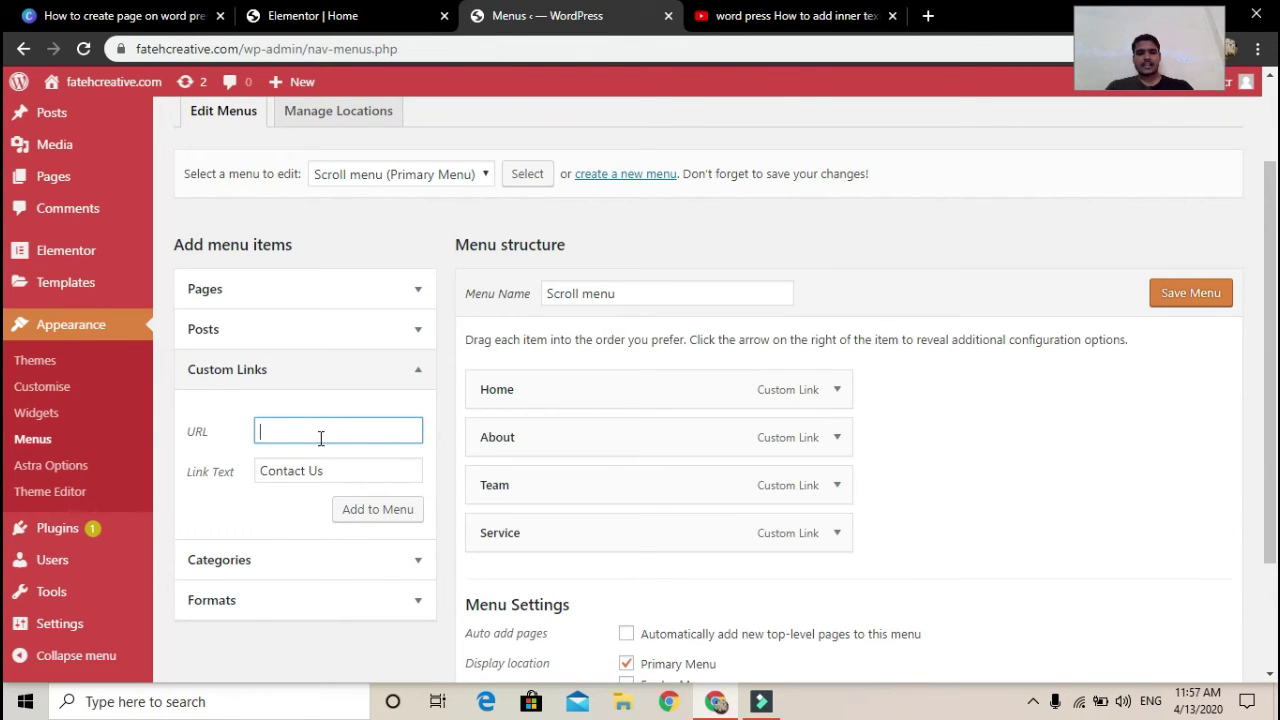
- Add the "Contact Us" custom link with the URL "#Contact Us" and save the Scroll menu
text(#)
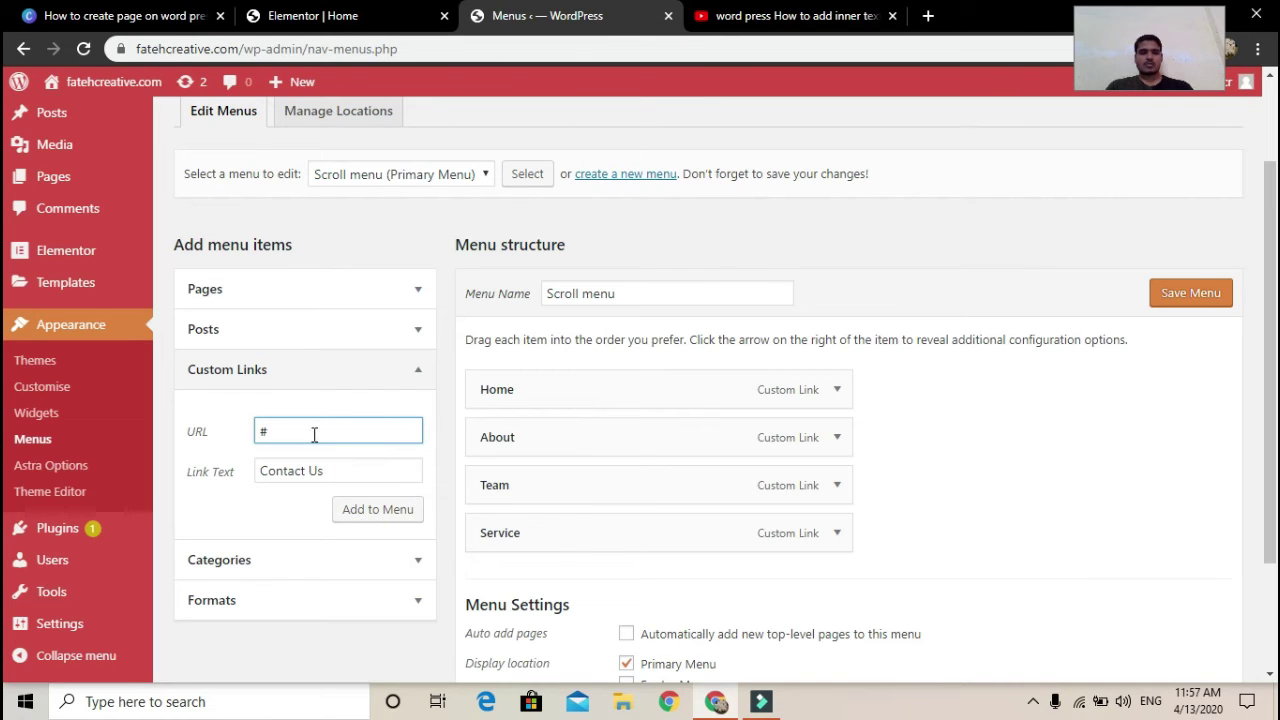
text(Contact Us)
click(372, 512)
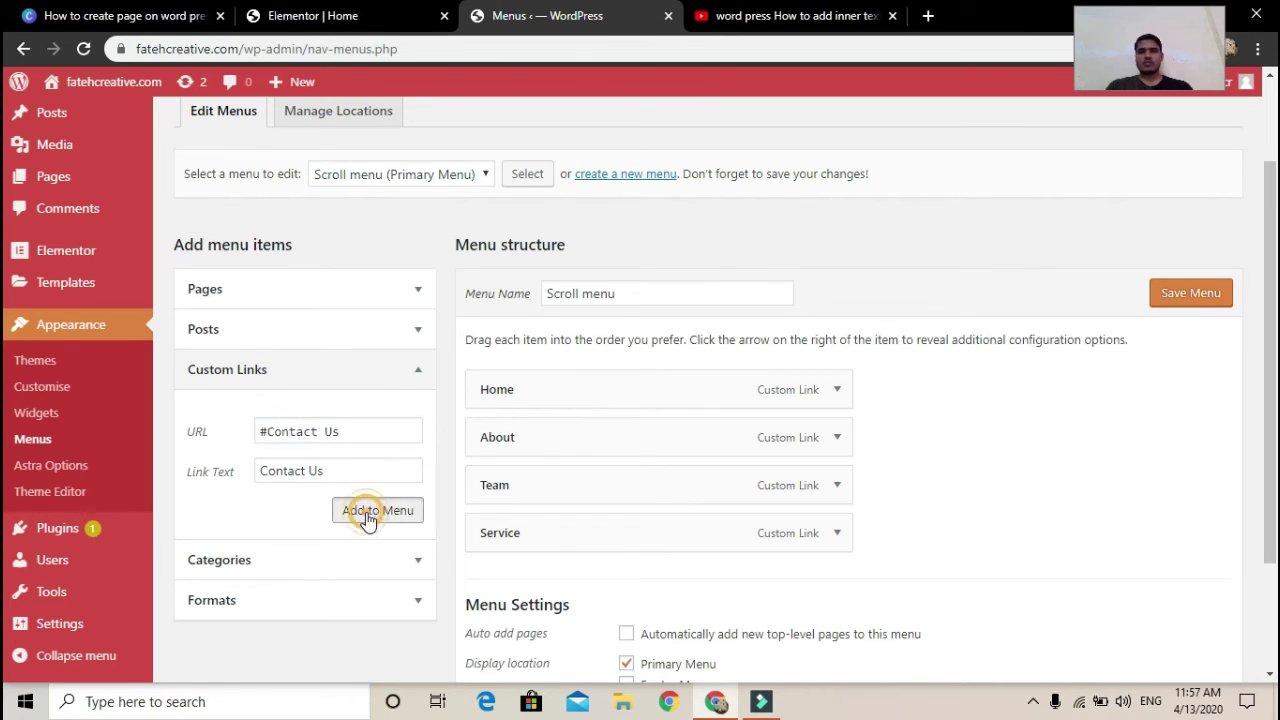
click(1193, 296)
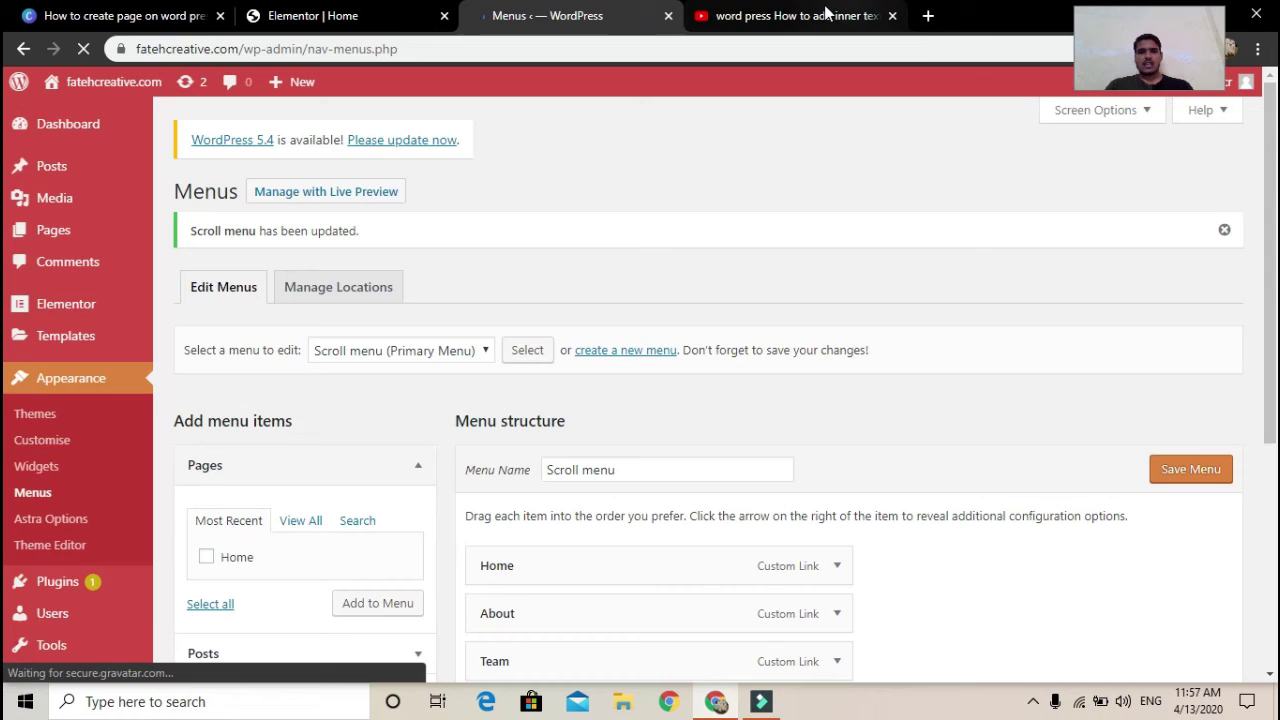
- Open the fatehcreative.com site in a new browser tab to check the menu
click(928, 16)
text(f)
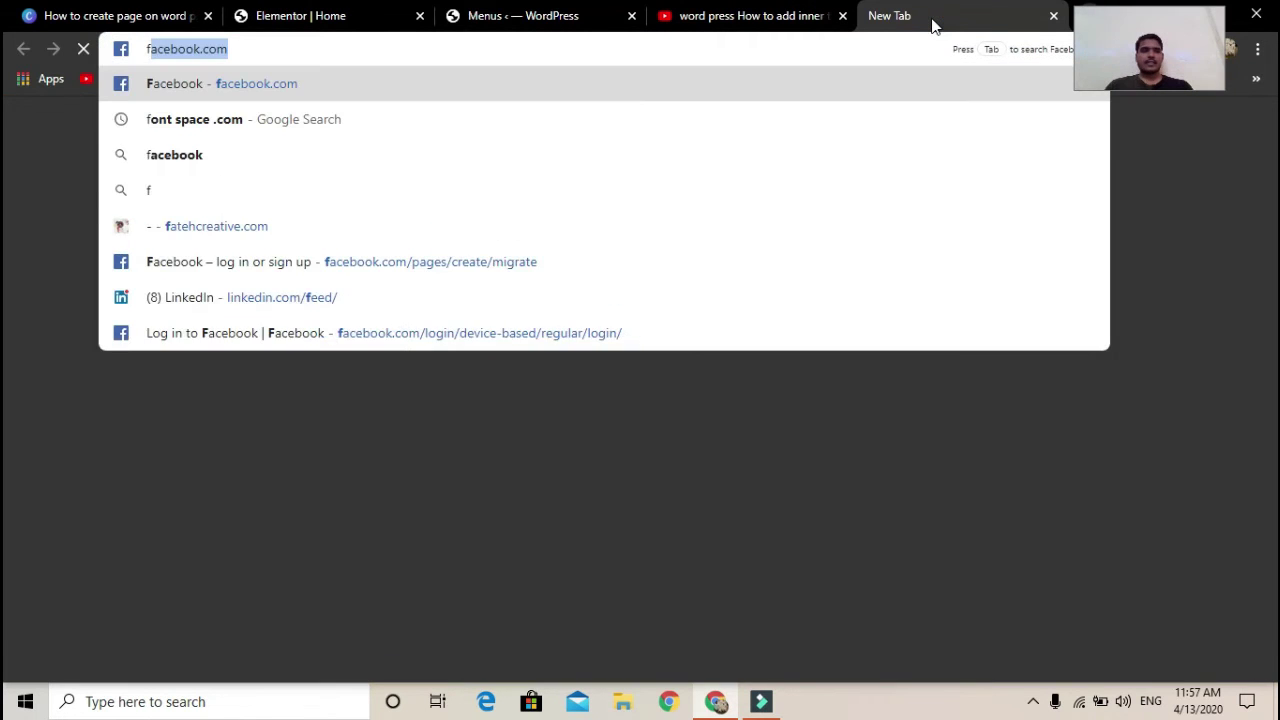
click(456, 226)
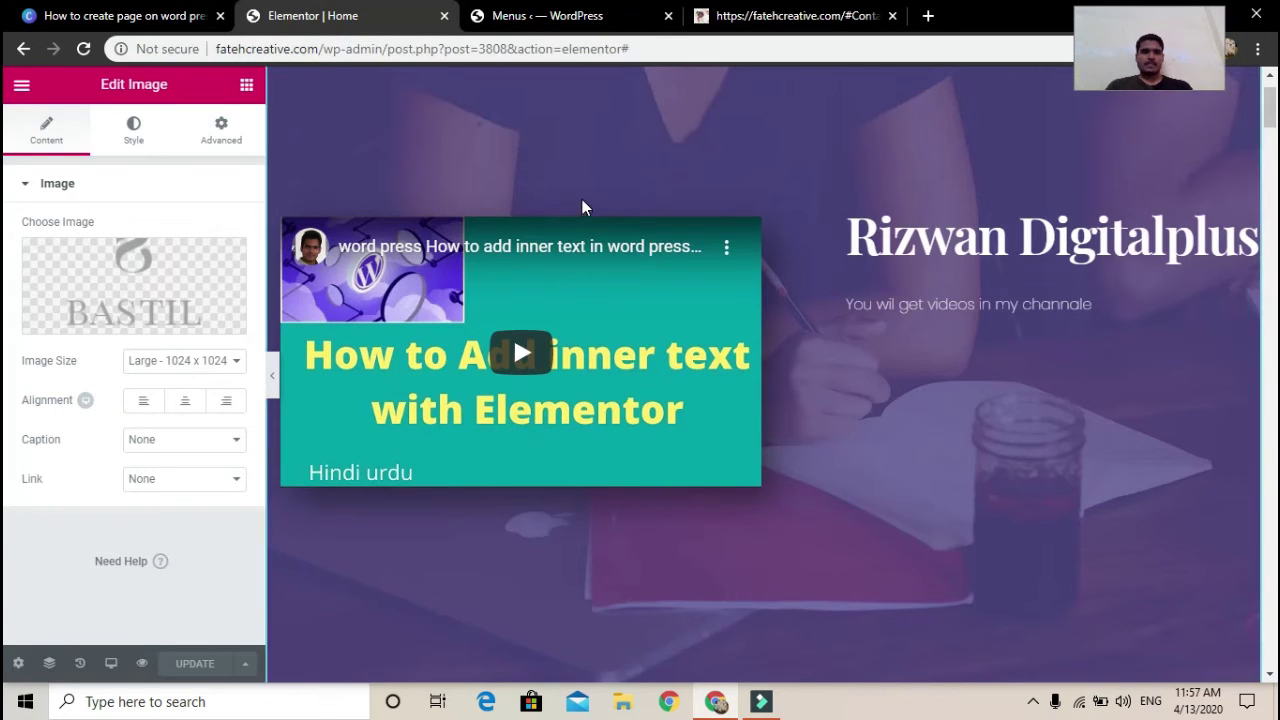
- In the Elementor editor, give the hero section with the video the CSS ID "Home"
click(221, 130)
scroll(766, 200, up, 1)
click(763, 88)
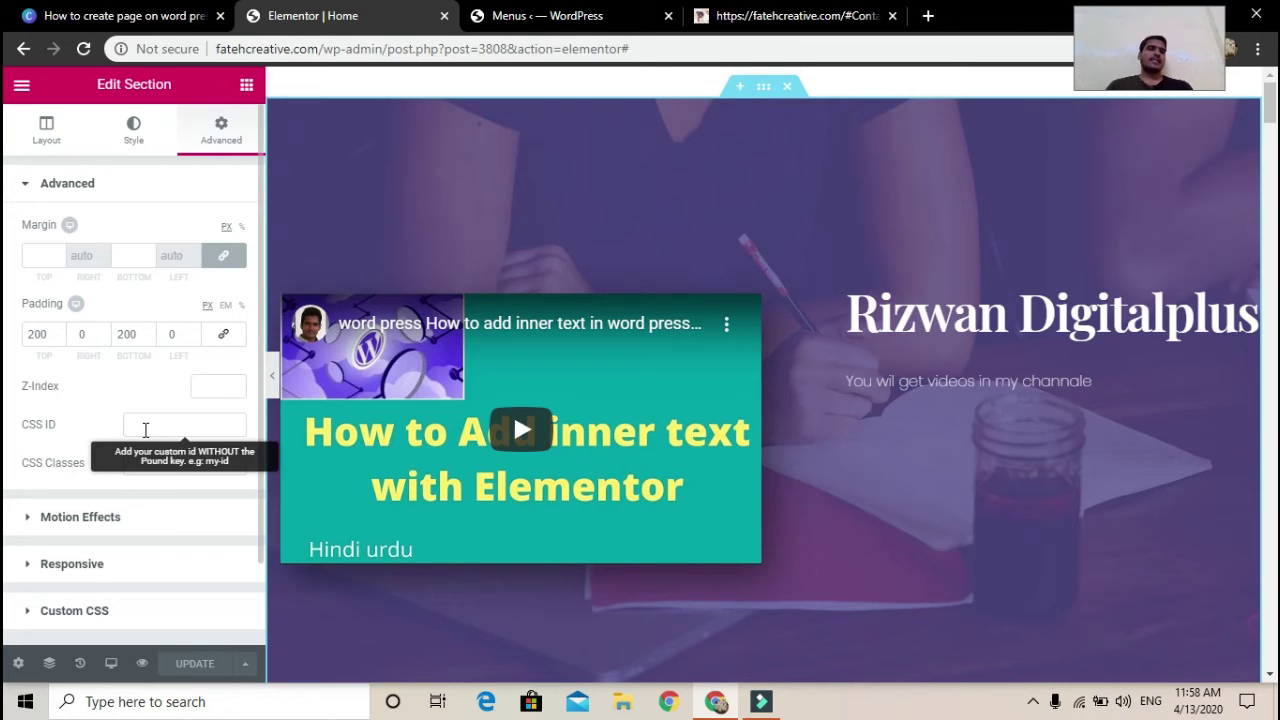
click(145, 430)
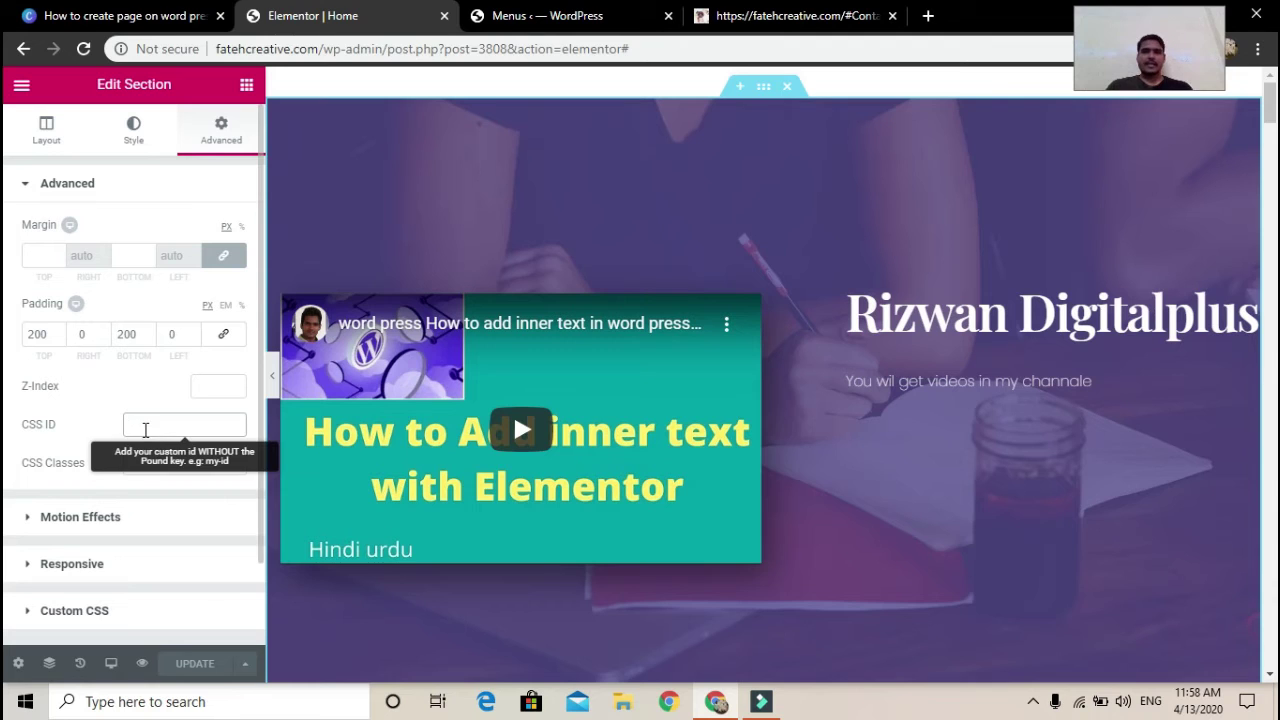
scroll(762, 258, down, 5)
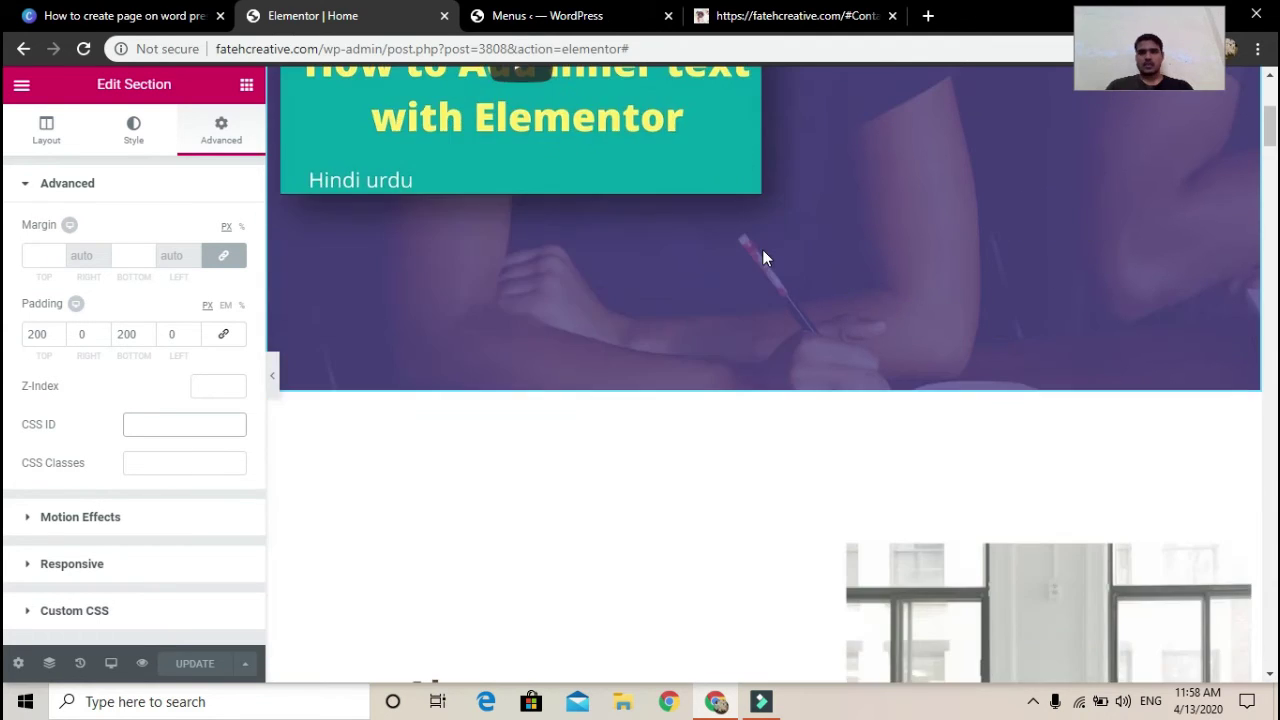
scroll(695, 440, down, 8)
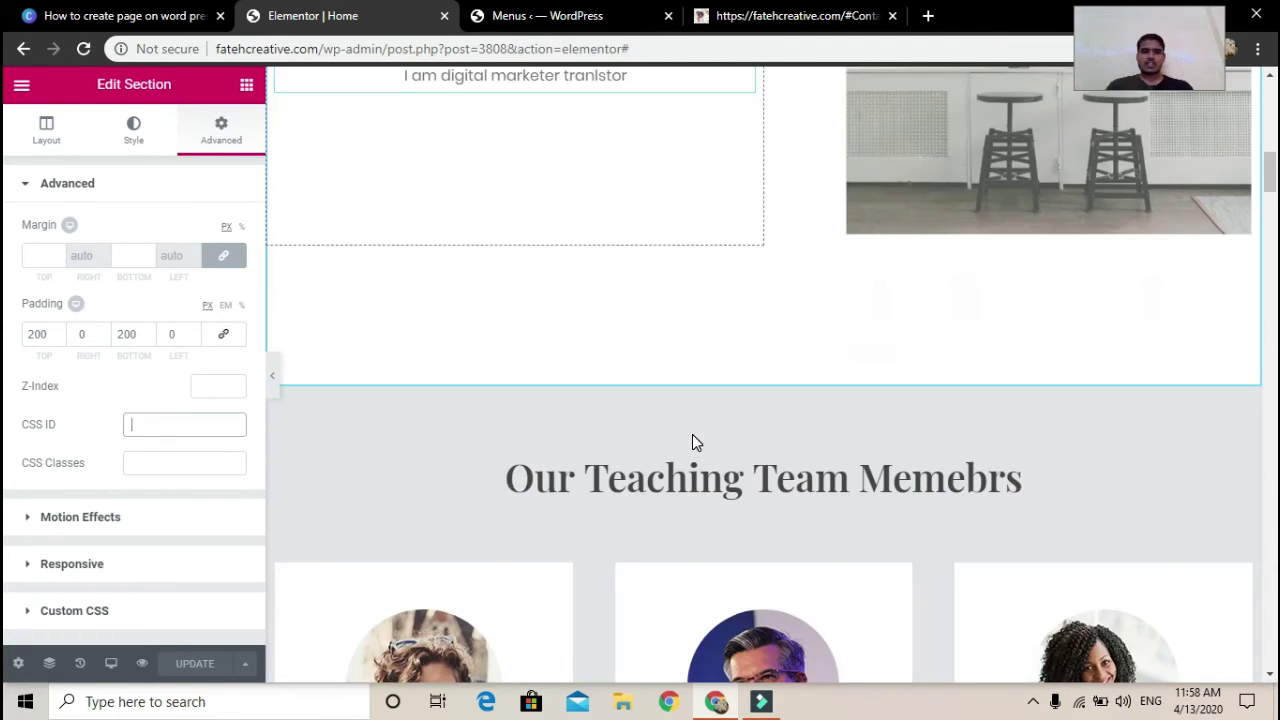
scroll(692, 440, up, 13)
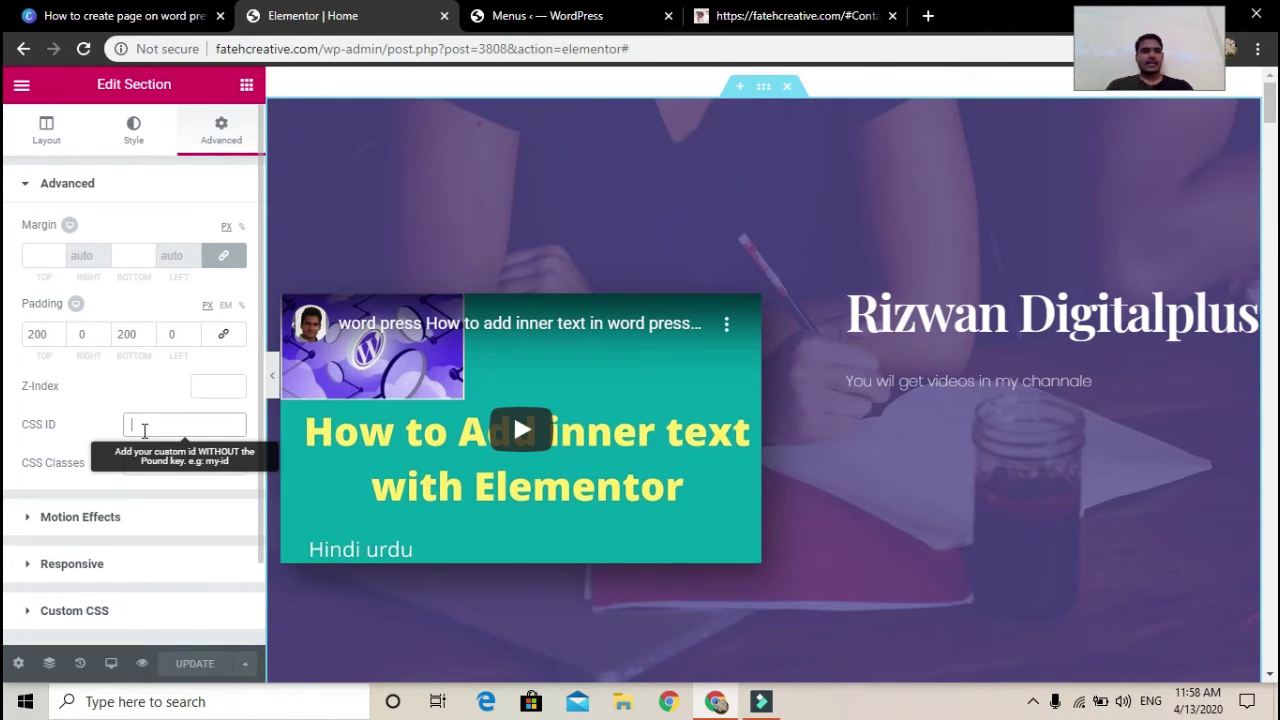
text(He)
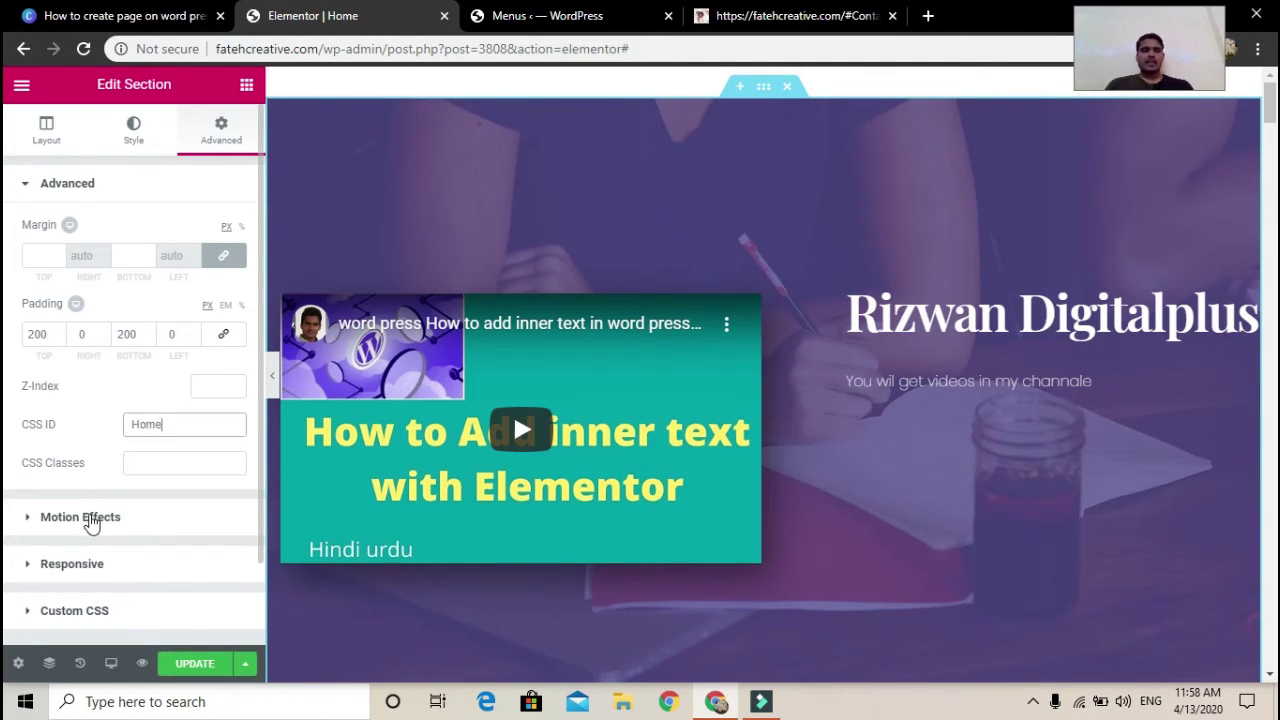
- Set the hero section's entrance animation to Fade In and go to the About me section
click(165, 515)
click(120, 302)
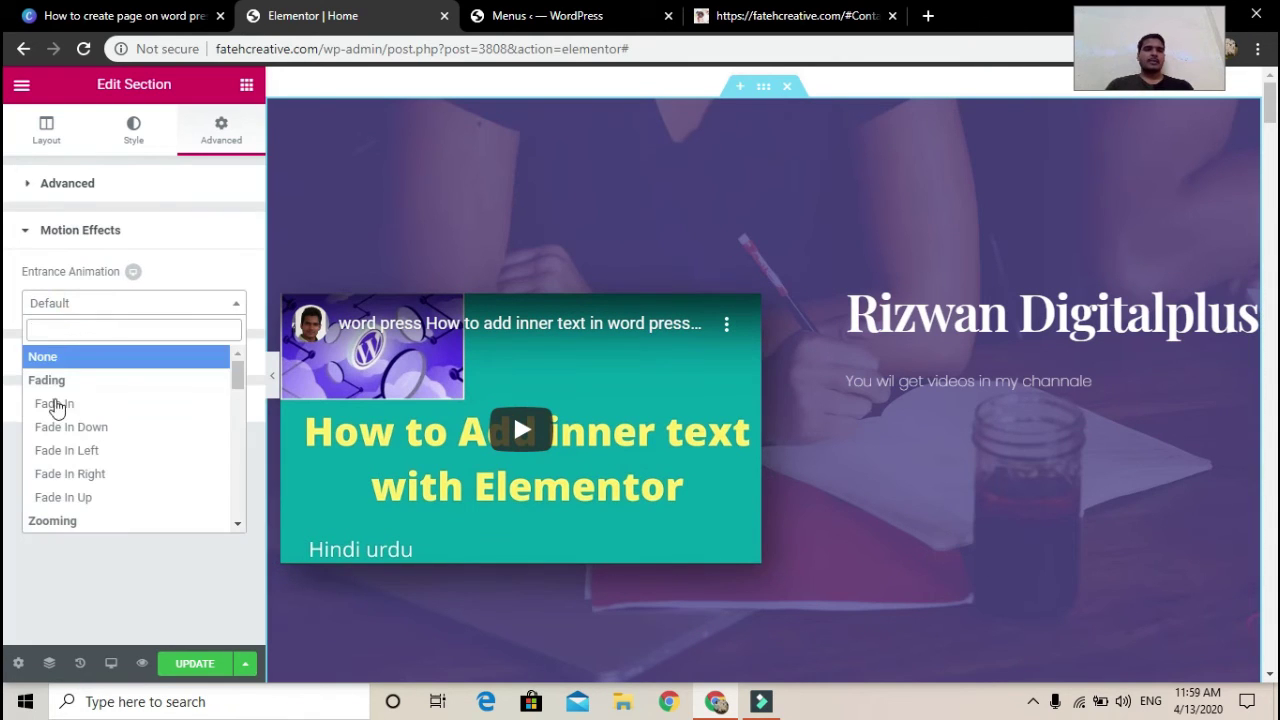
click(55, 405)
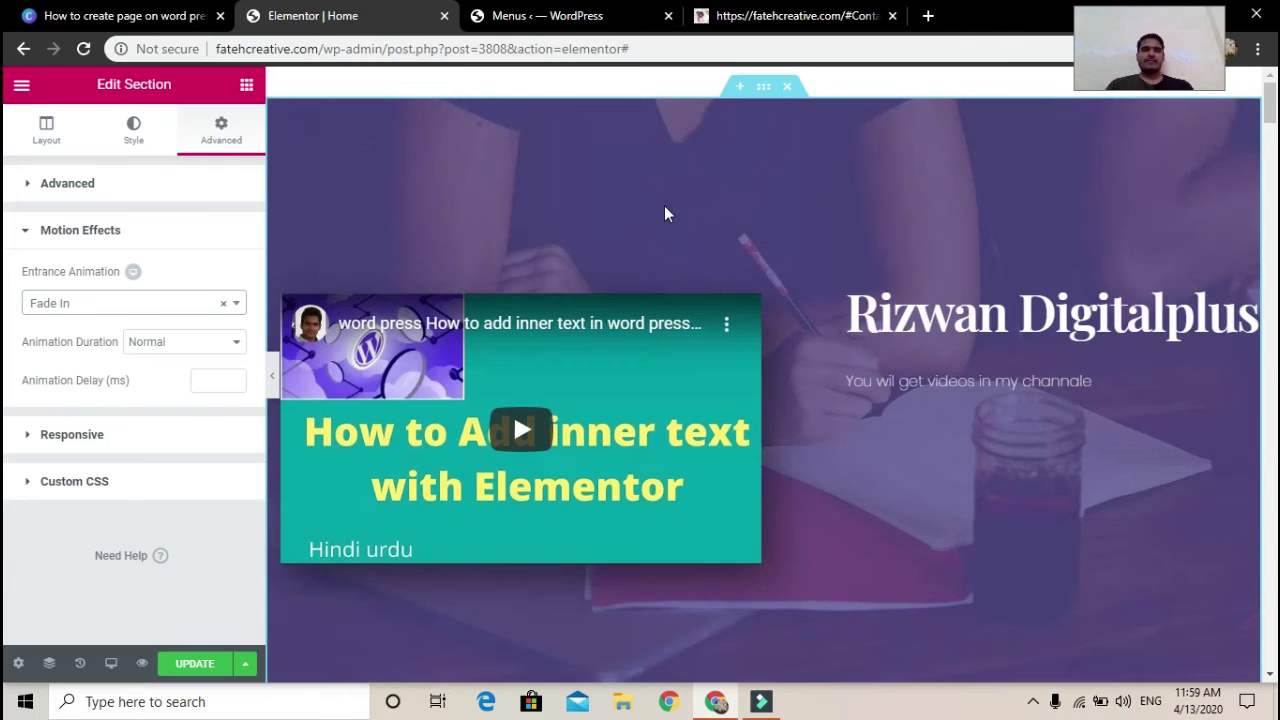
scroll(662, 214, down, 5)
scroll(664, 212, down, 2)
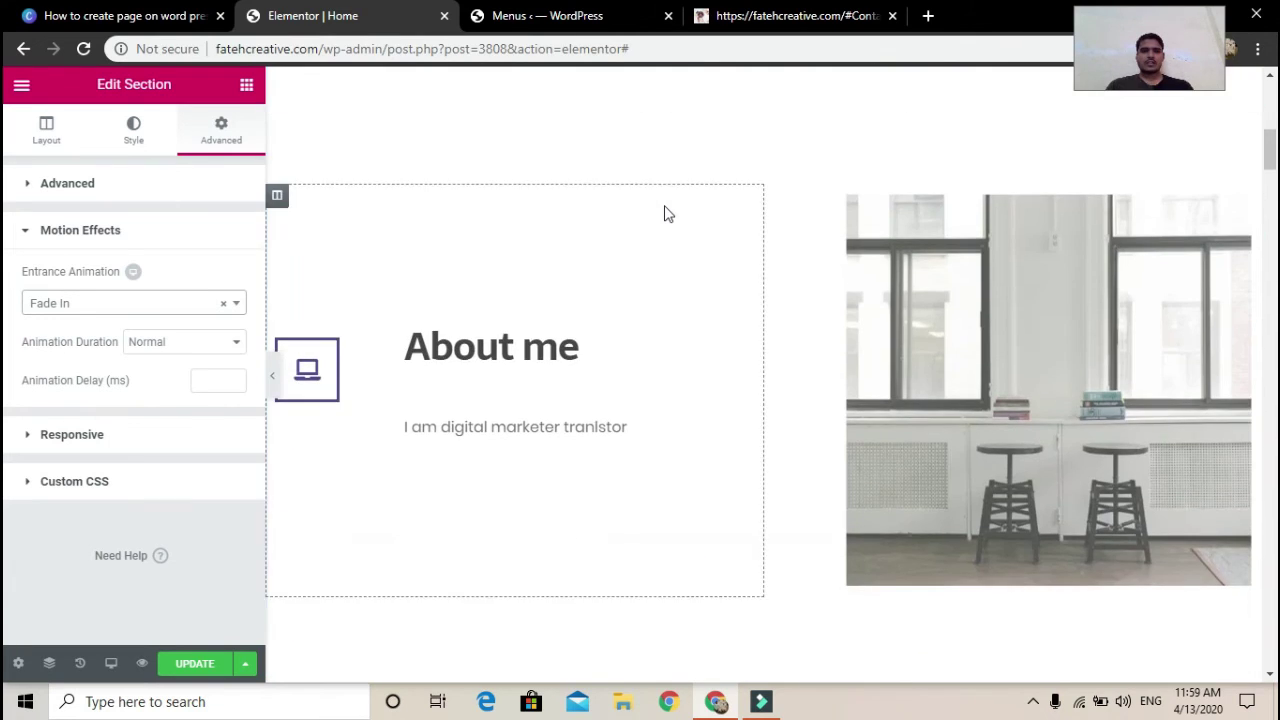
- Give the About me section the CSS ID "About" and set its entrance animation to Fade In Down
scroll(686, 261, up, 1)
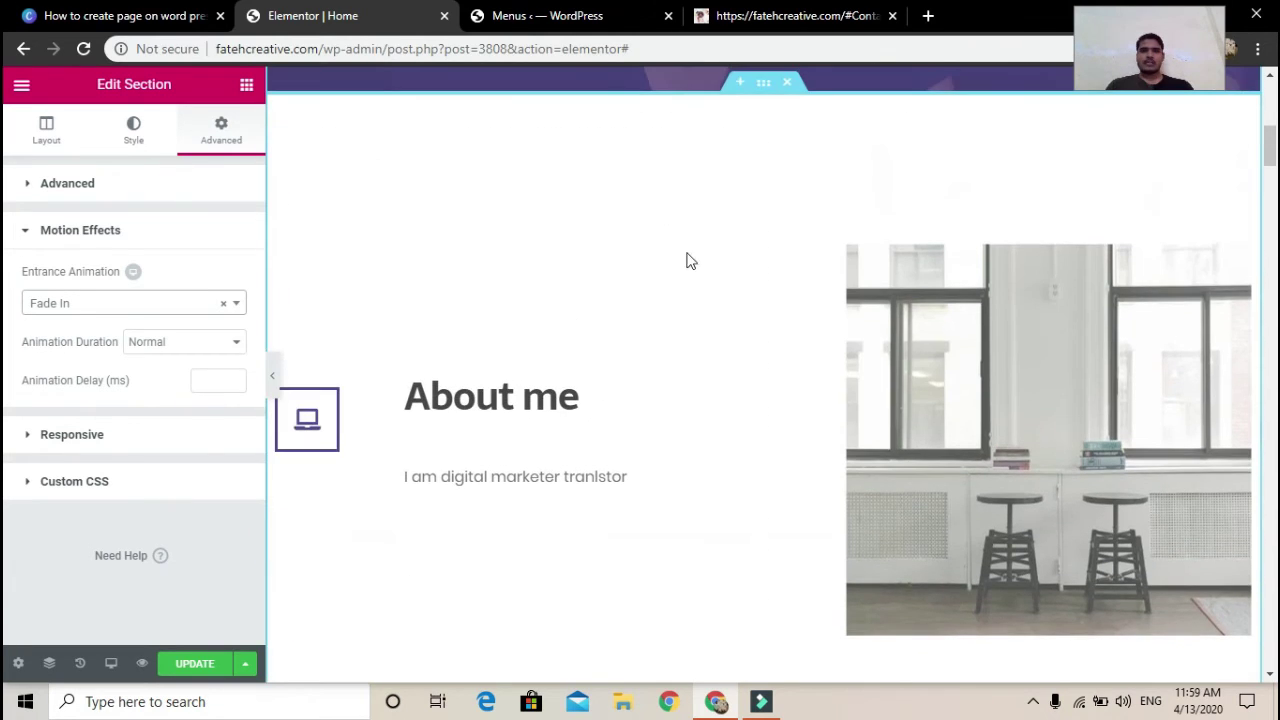
click(765, 88)
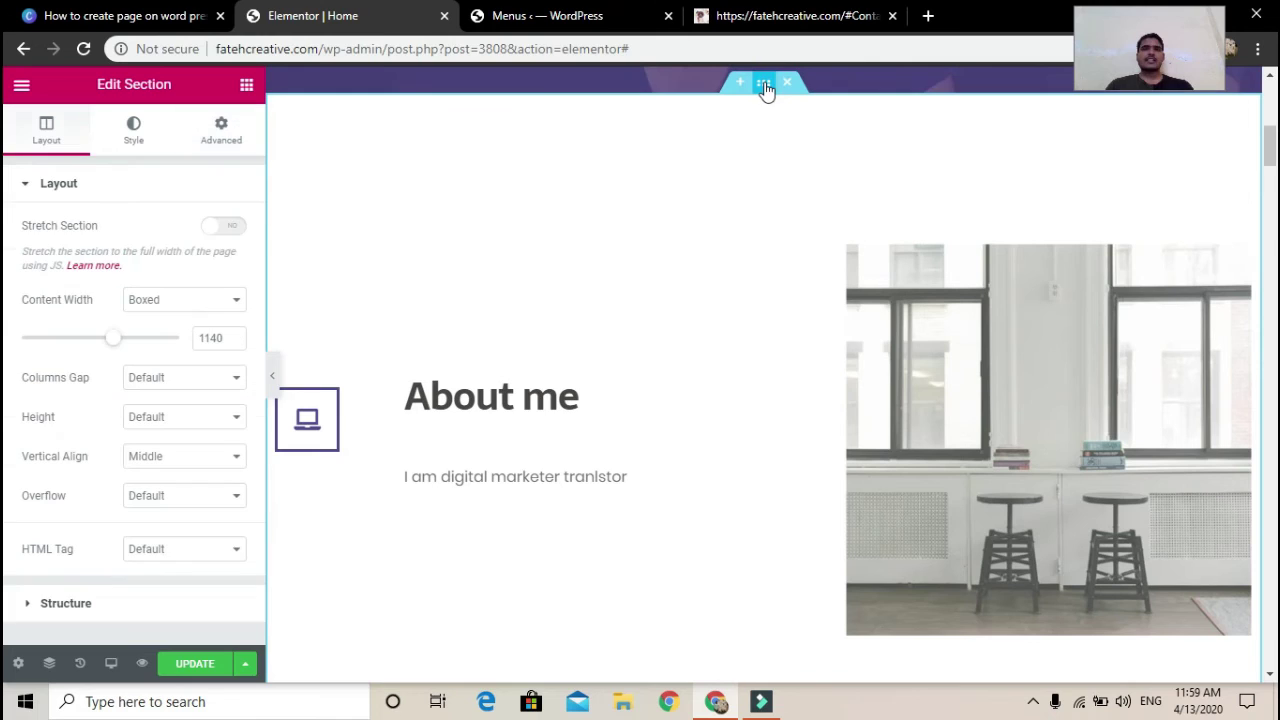
click(216, 143)
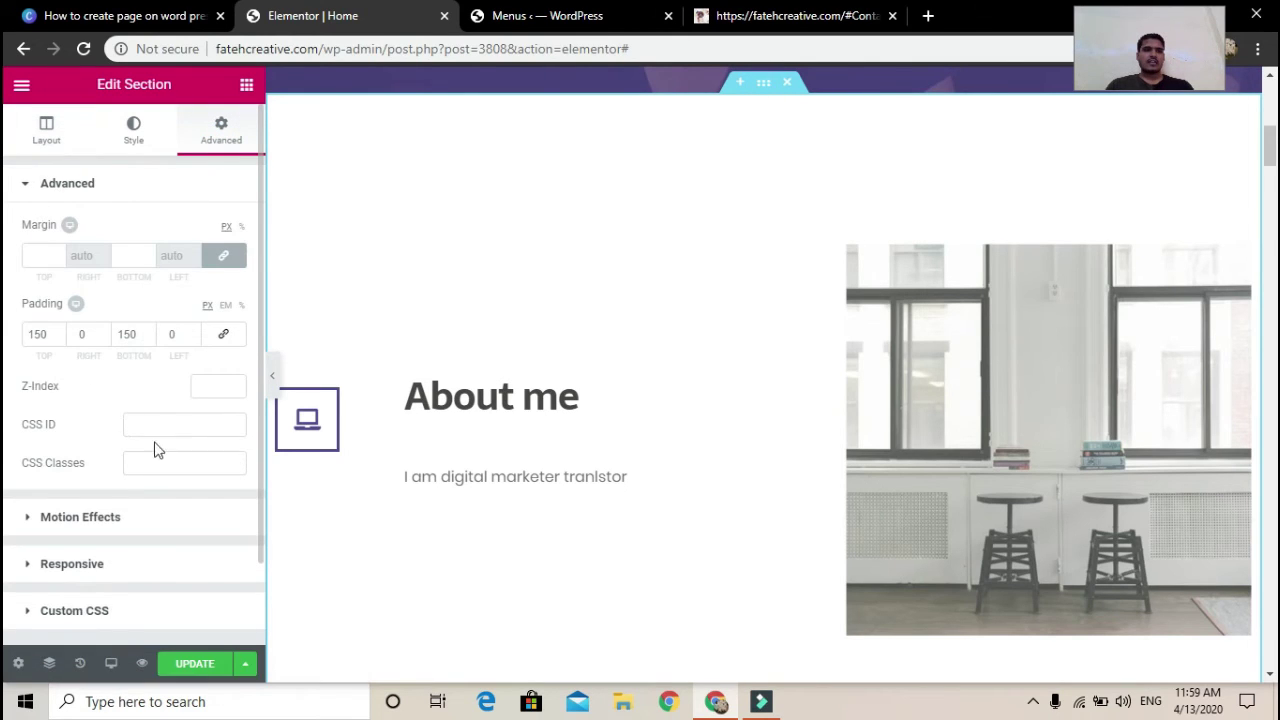
click(166, 419)
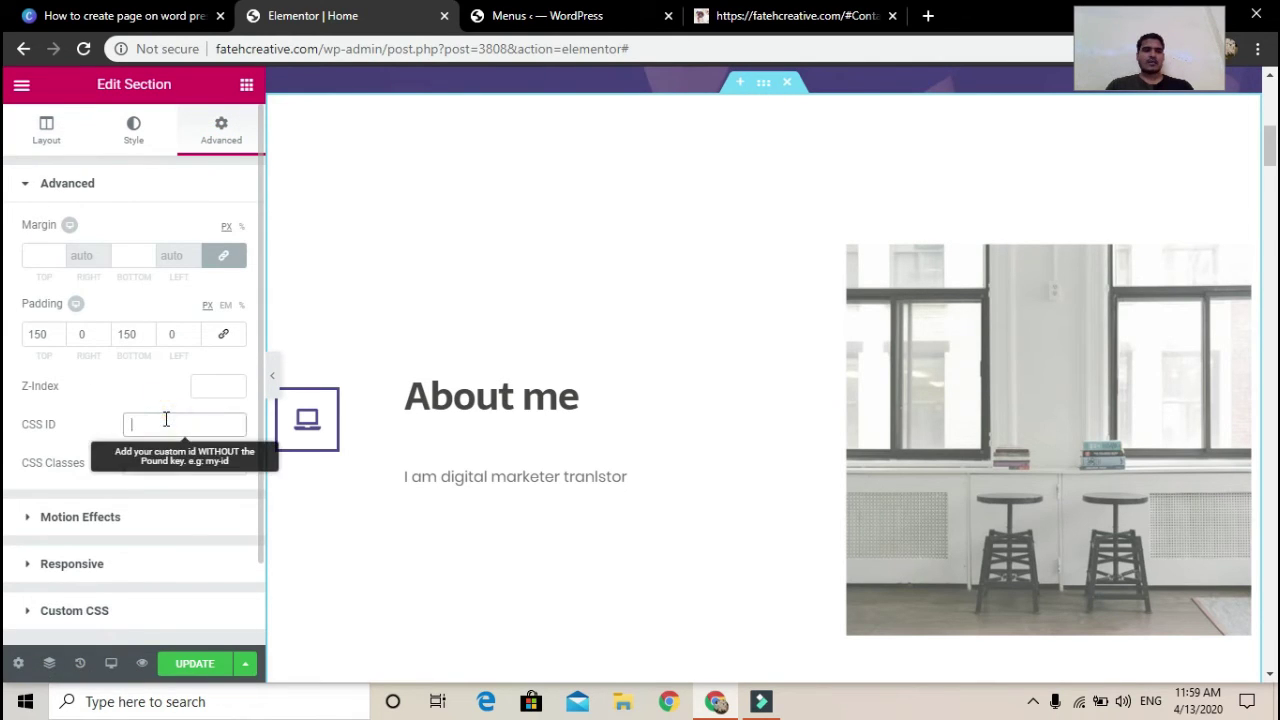
text(About)
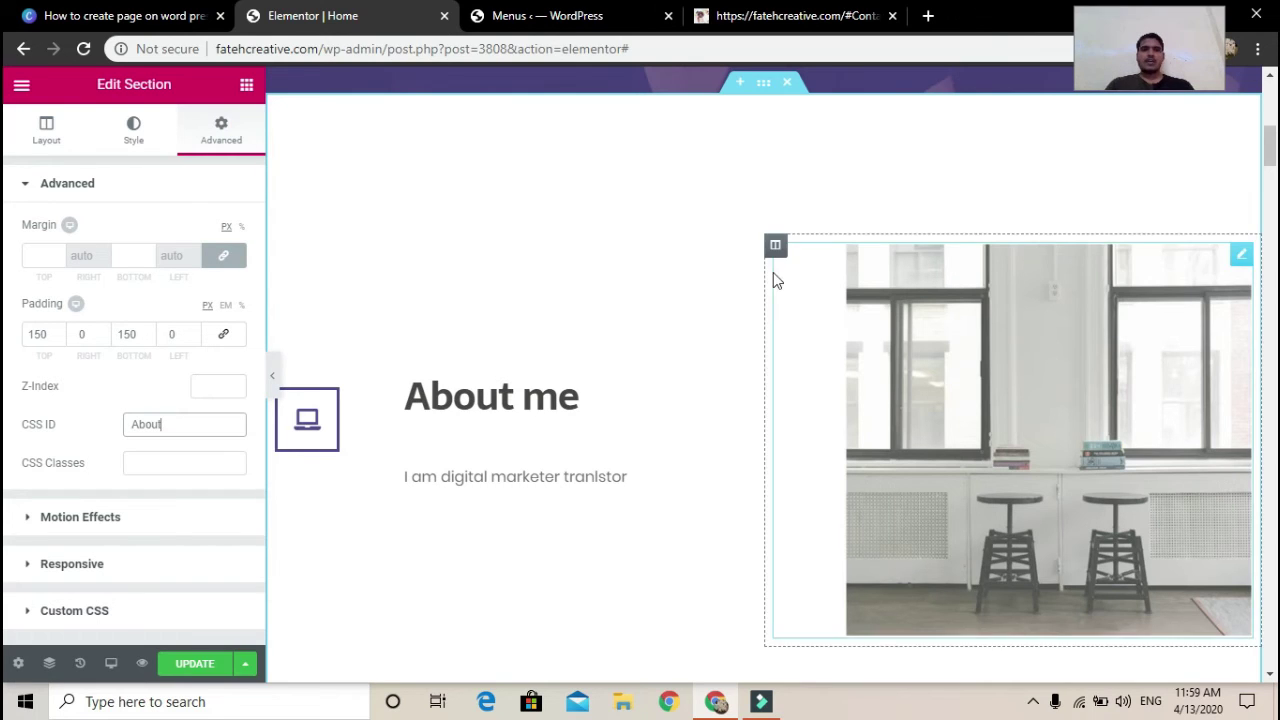
click(126, 520)
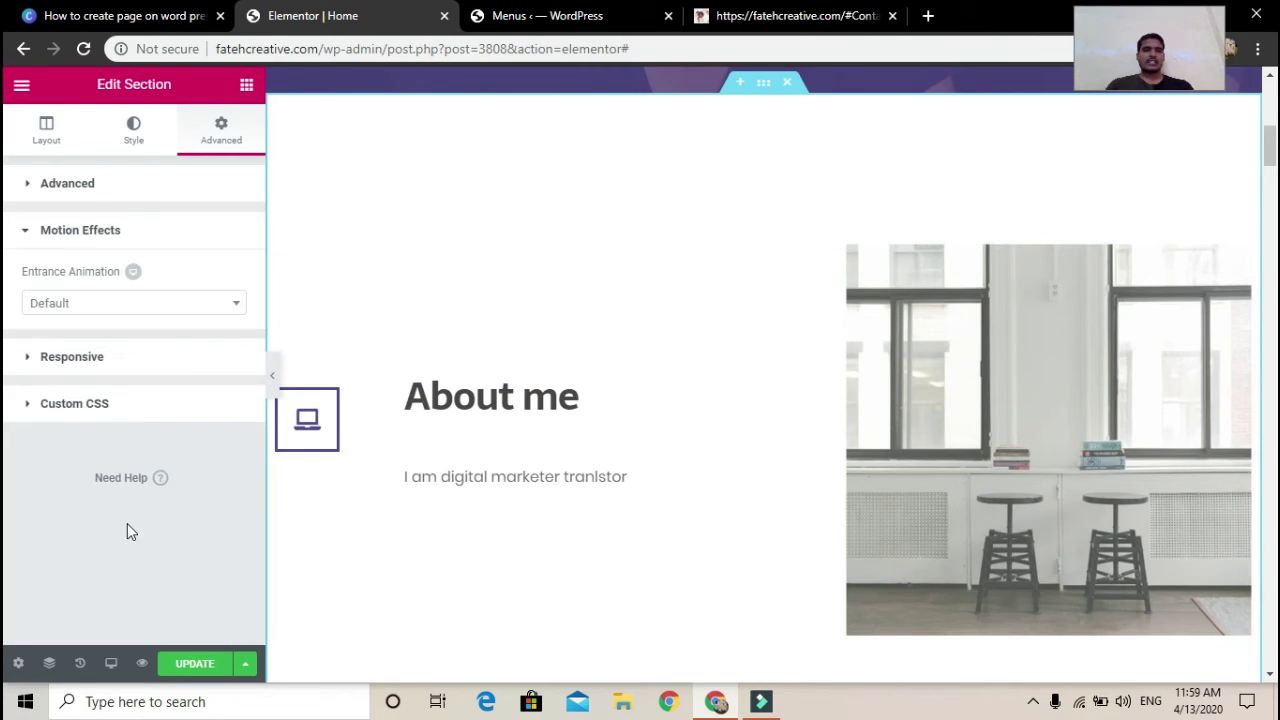
click(120, 303)
click(70, 427)
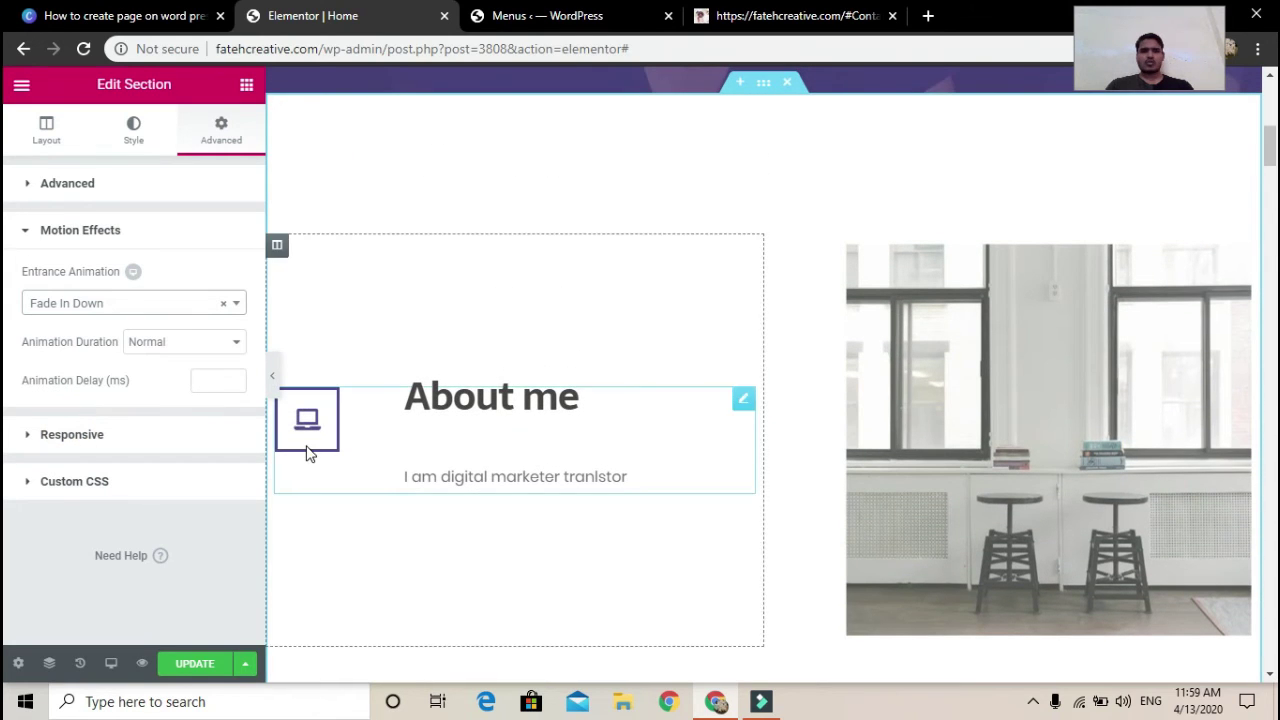
- Give the teaching team section the CSS ID "Team" and a Fade In Left entrance animation
scroll(306, 452, down, 6)
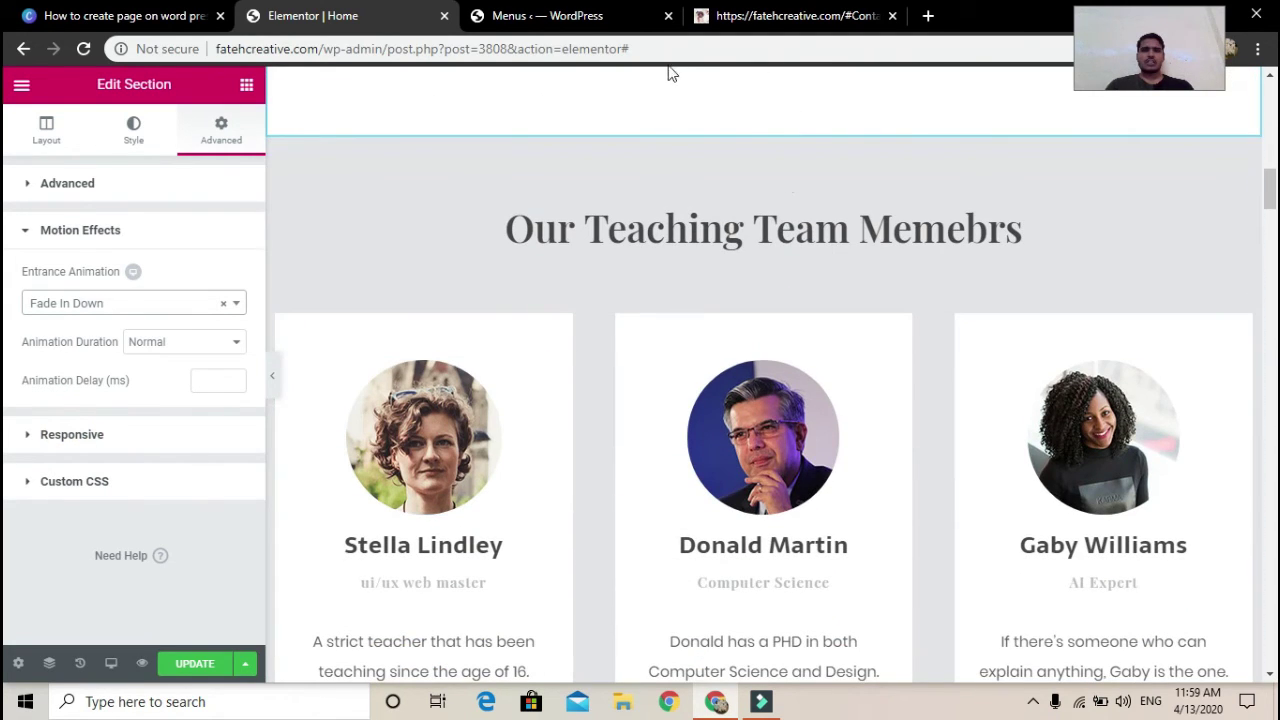
click(764, 132)
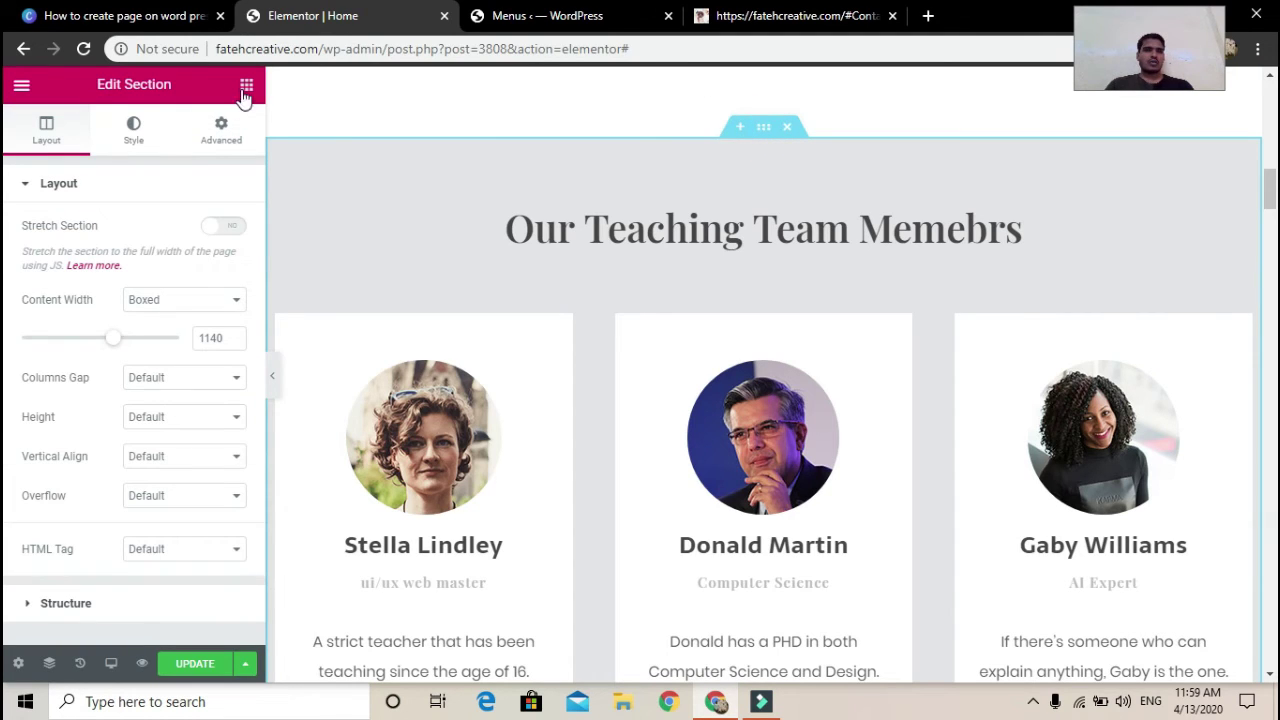
click(222, 132)
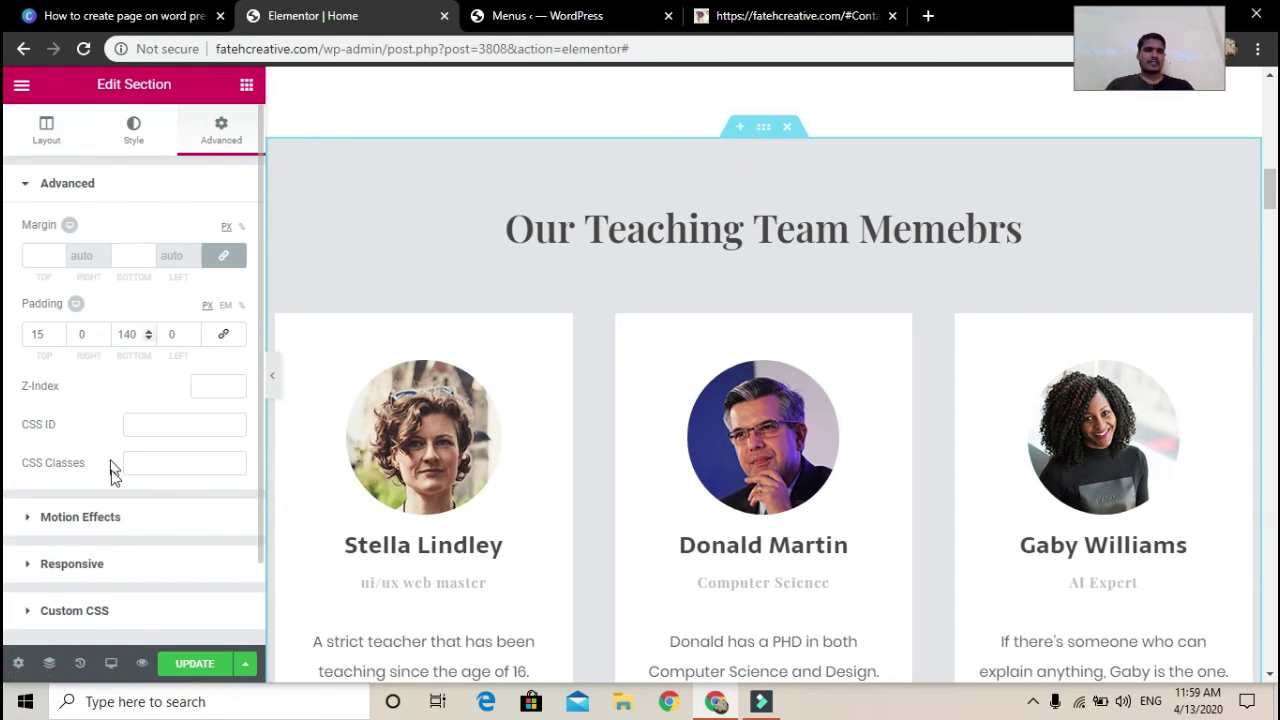
click(152, 428)
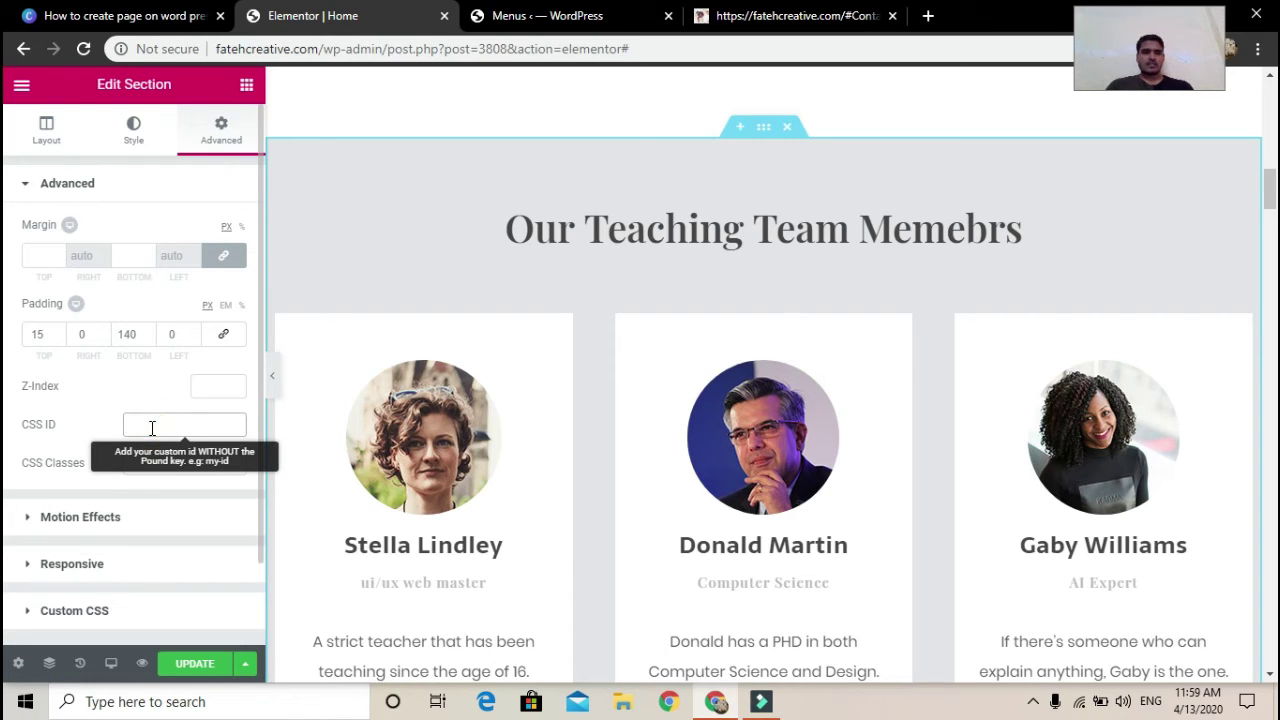
text(Team)
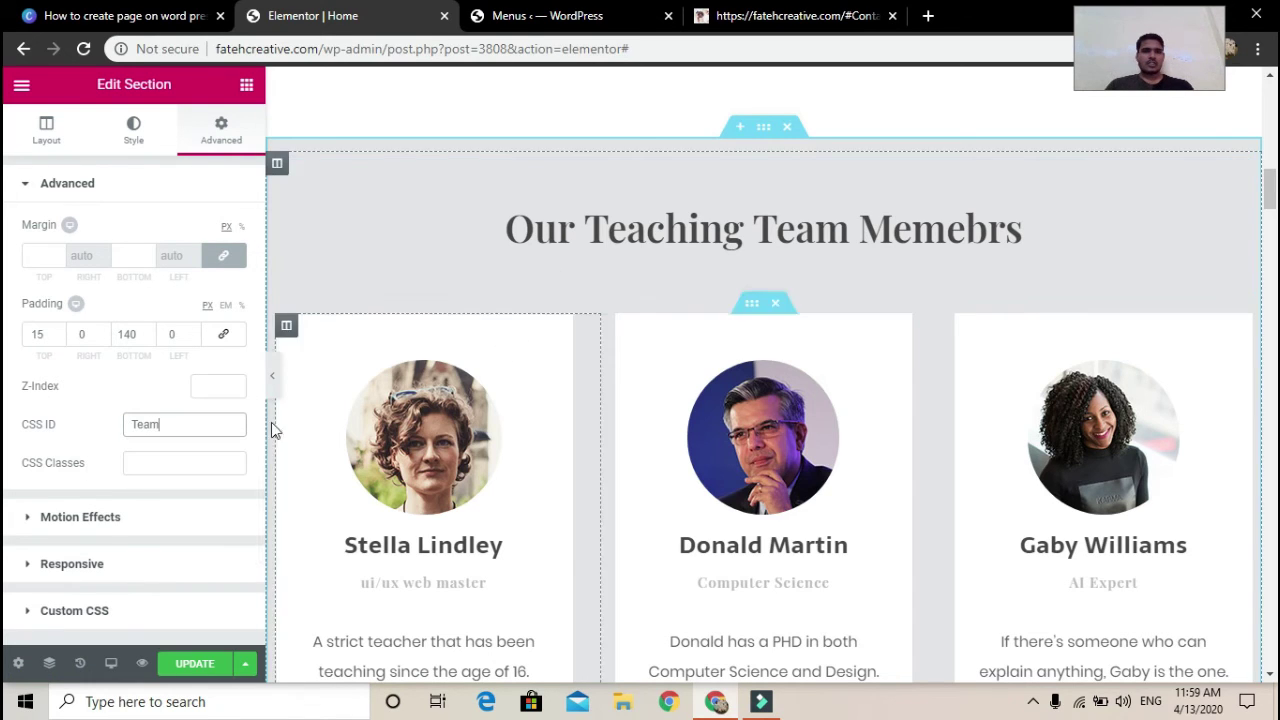
click(104, 524)
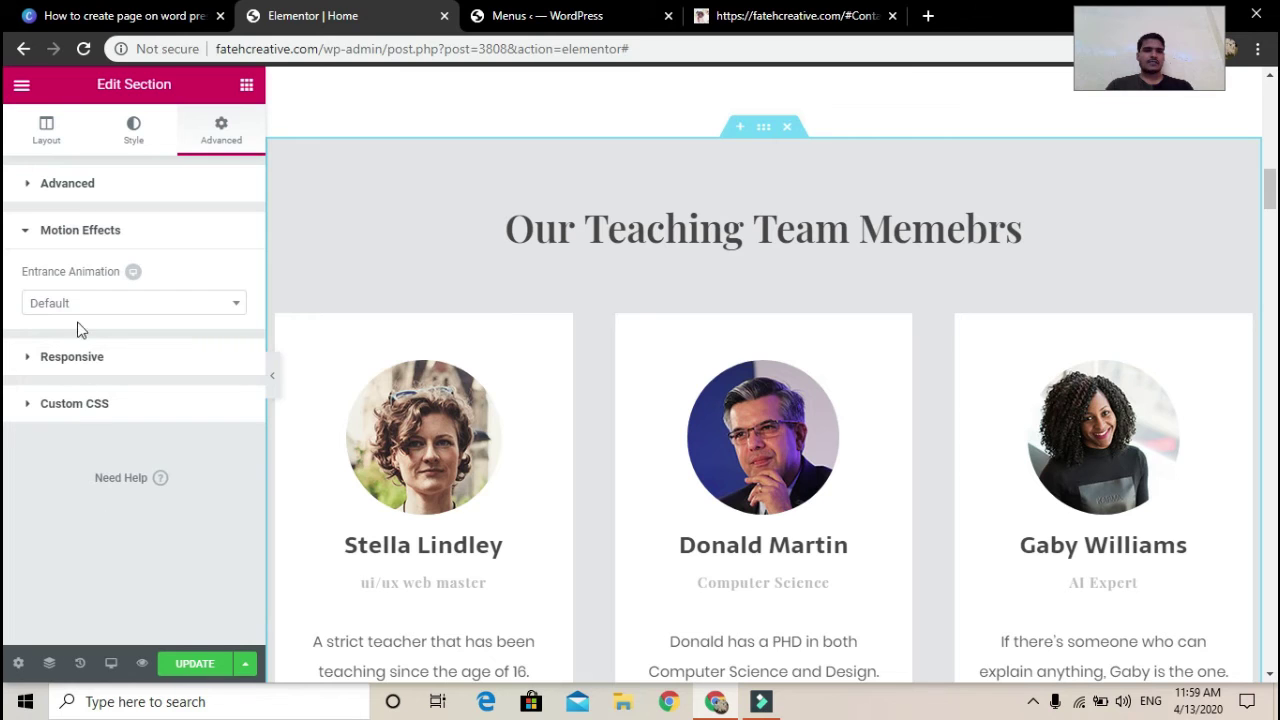
click(80, 307)
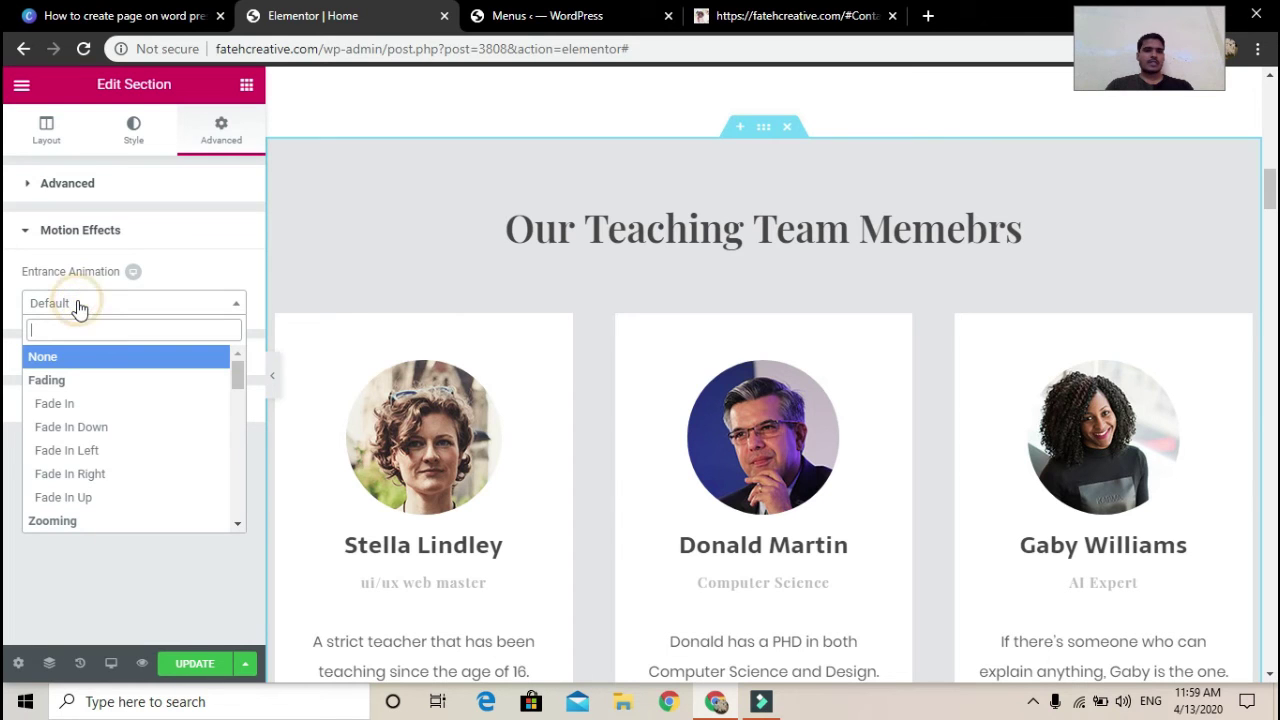
click(73, 458)
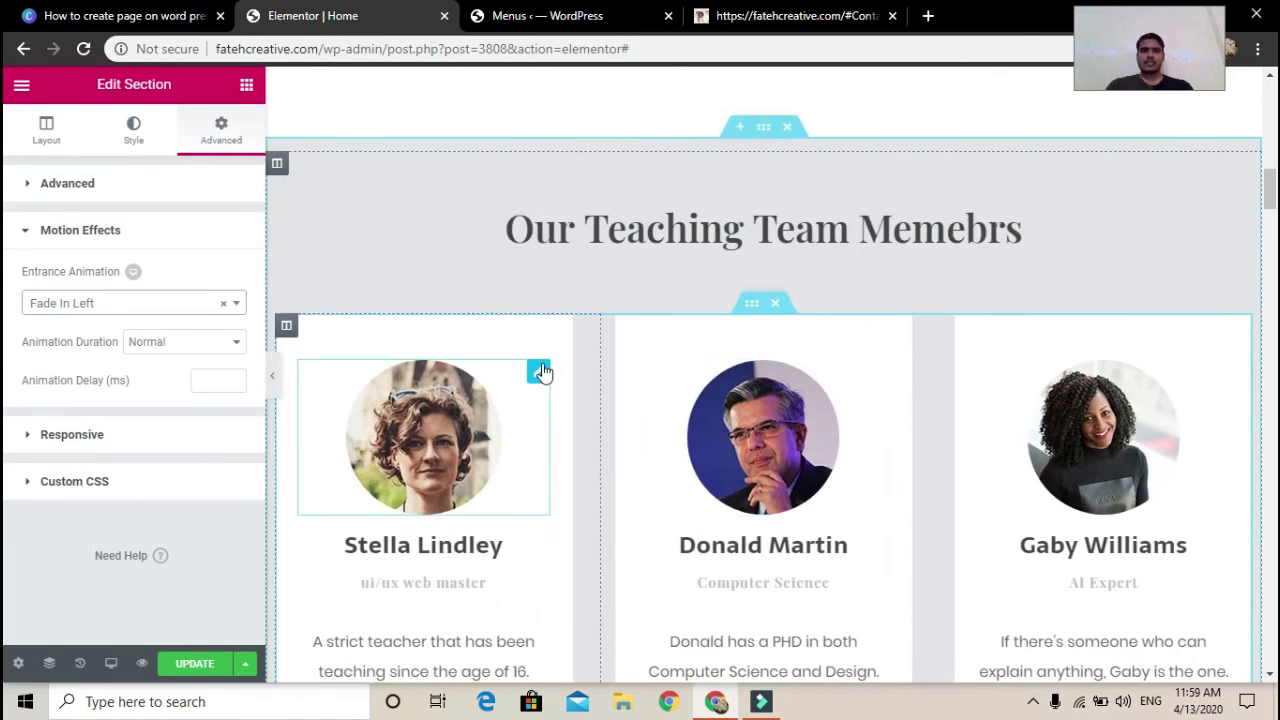
- Assign the CSS ID "Service" to the black services section and set its entrance animation to Fade In Right
scroll(543, 372, down, 4)
scroll(543, 372, down, 2)
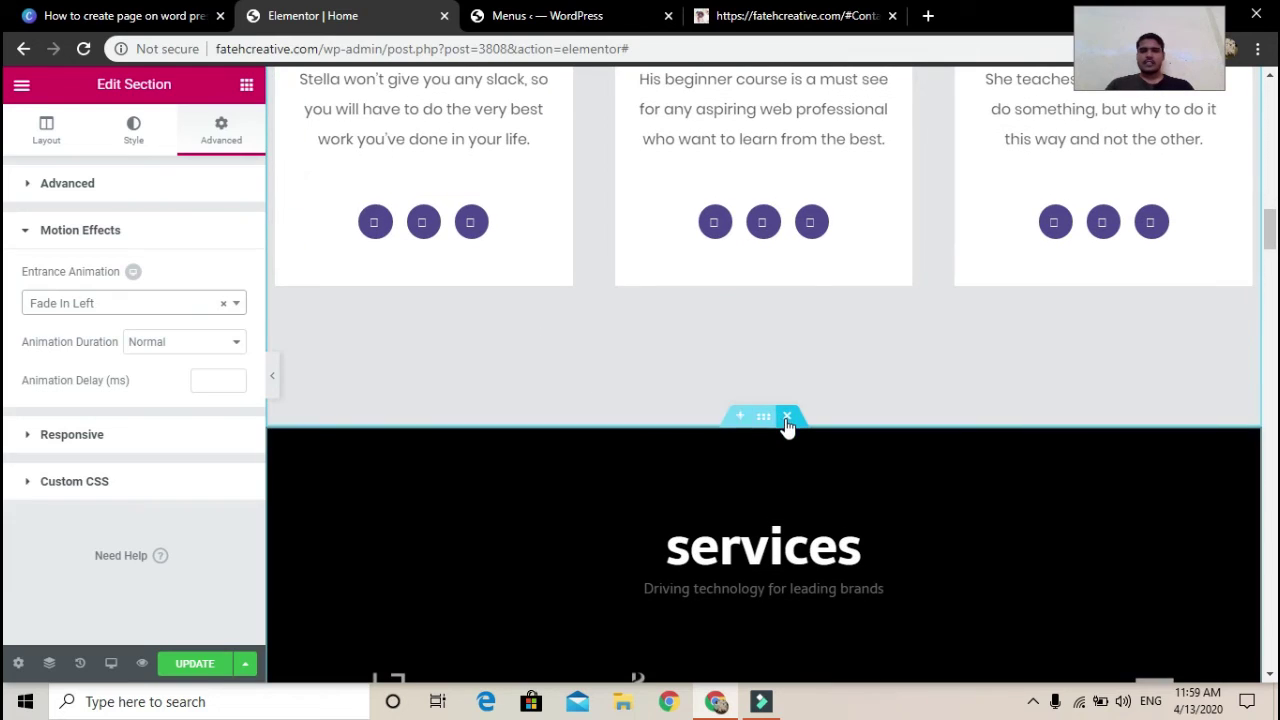
click(765, 420)
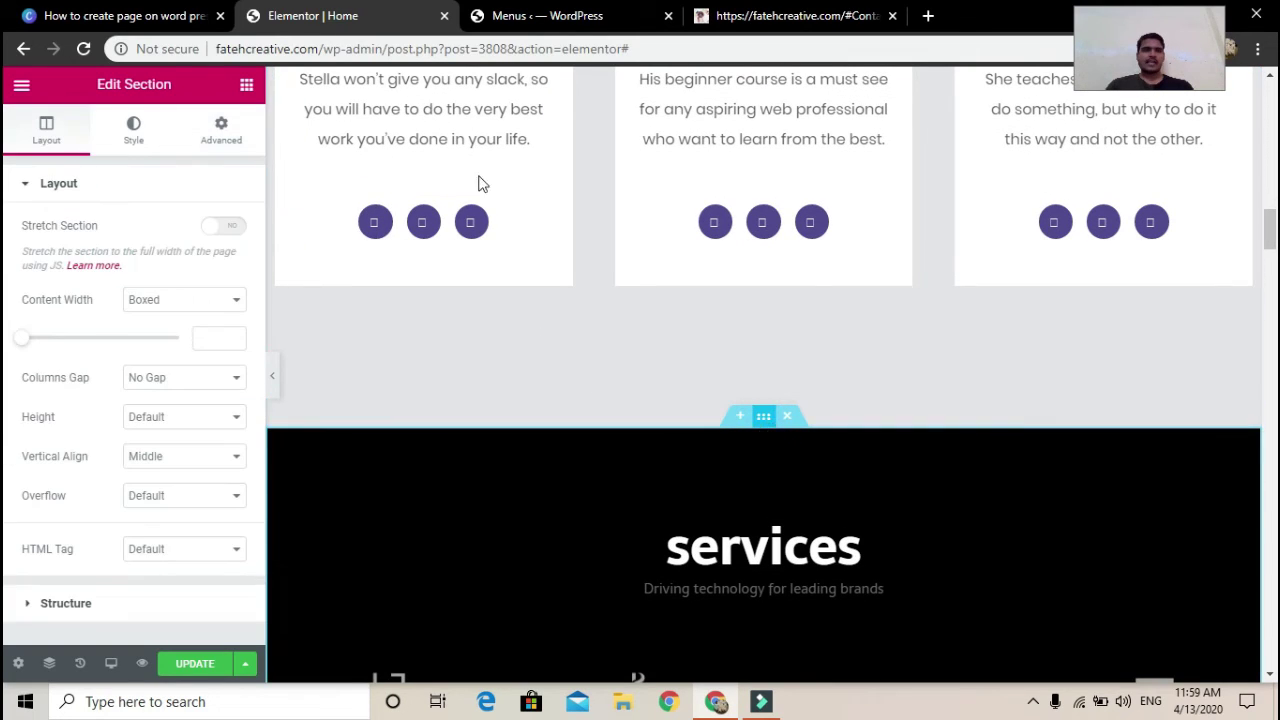
click(221, 130)
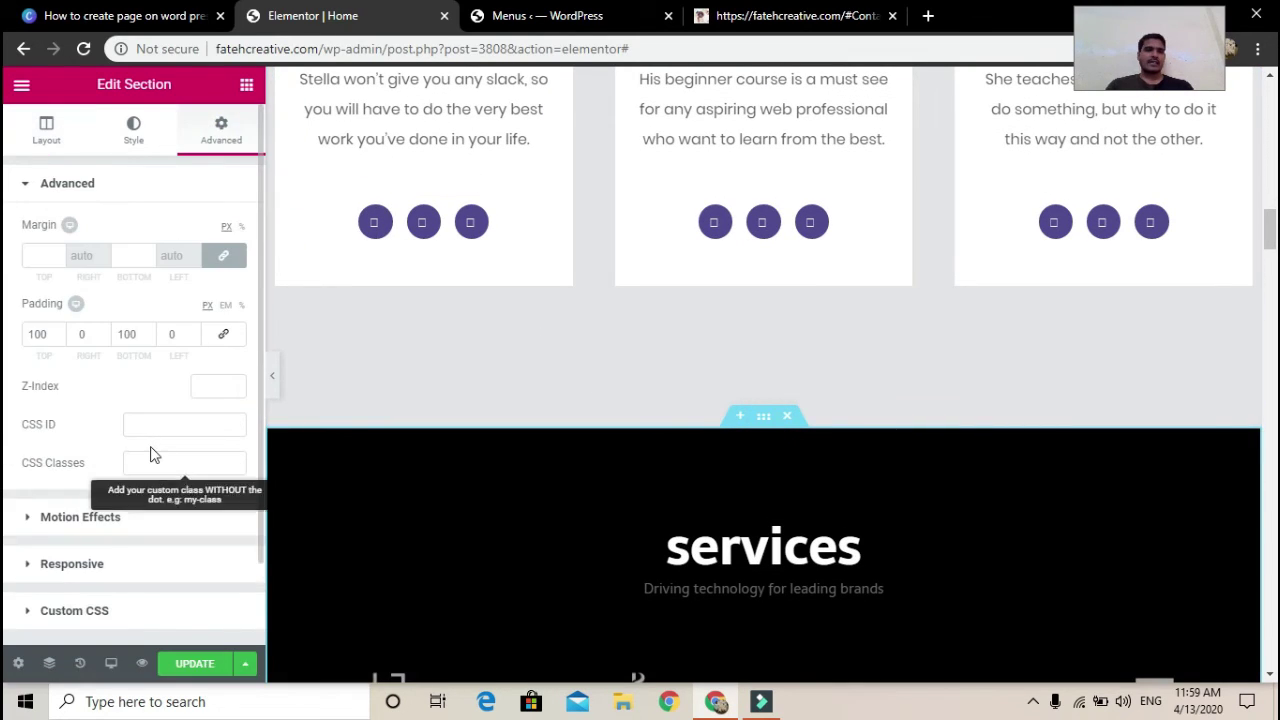
click(152, 430)
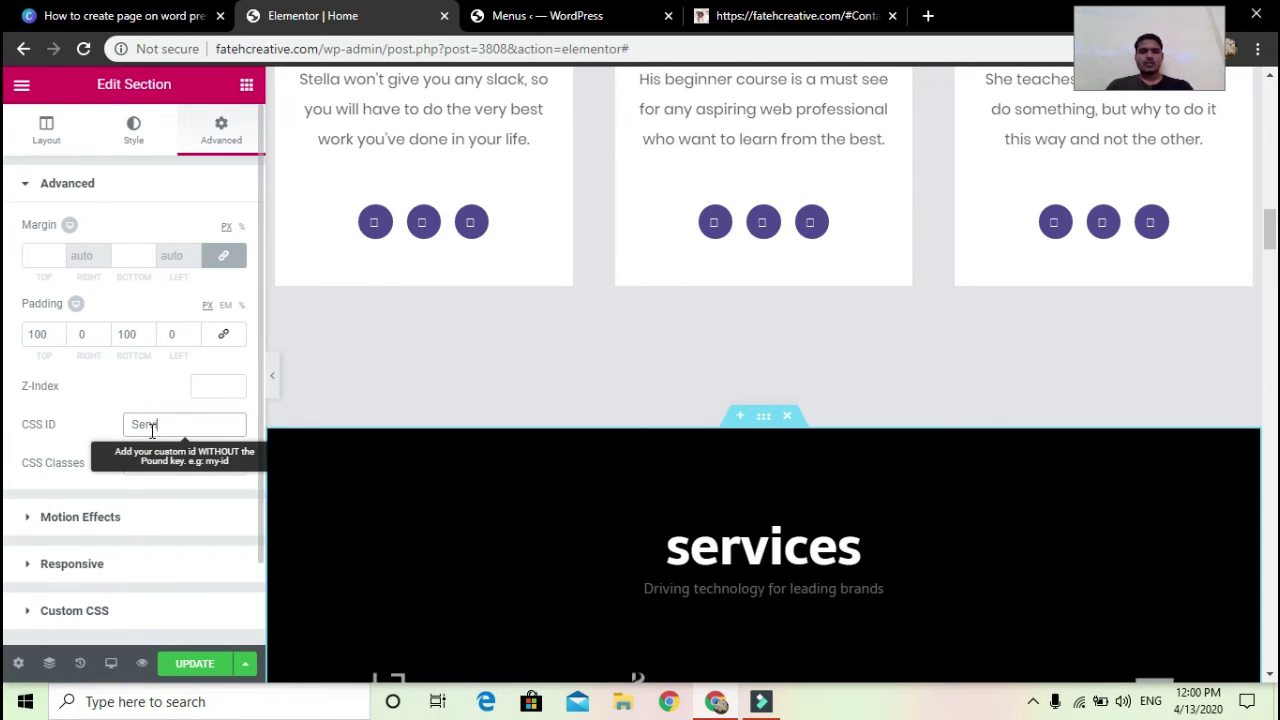
scroll(152, 435, down, 2)
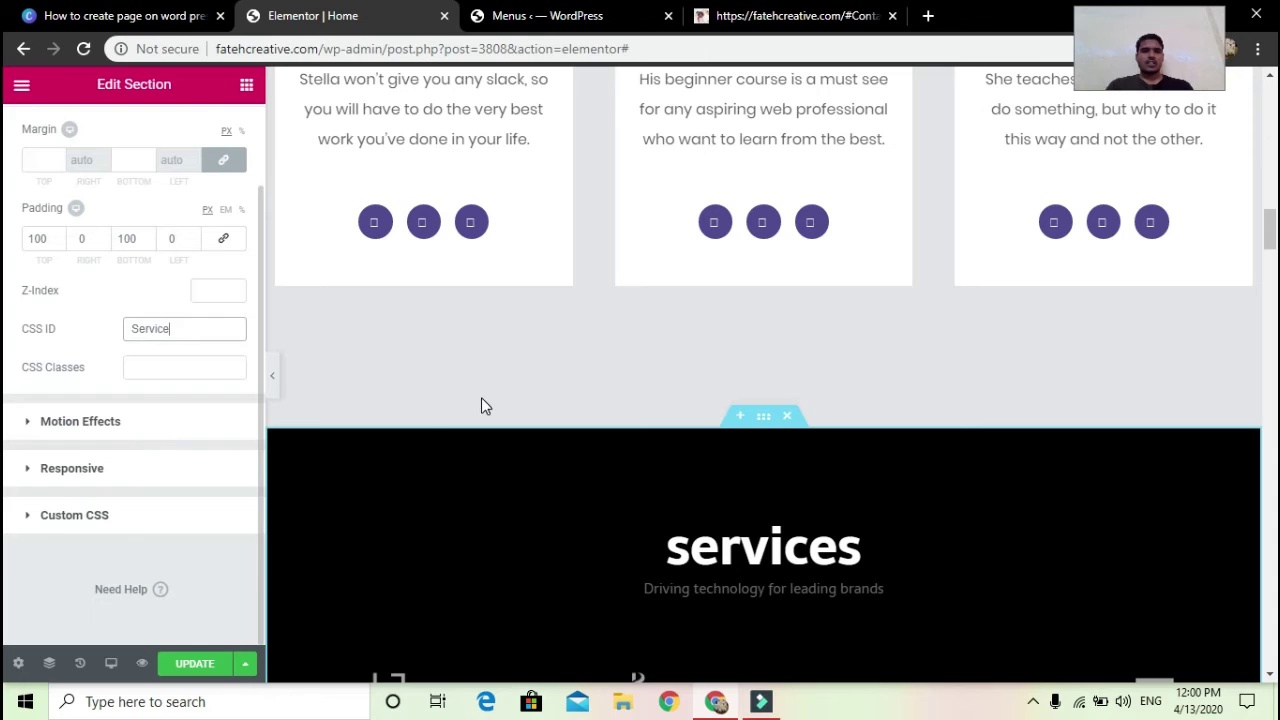
scroll(481, 405, down, 2)
click(197, 424)
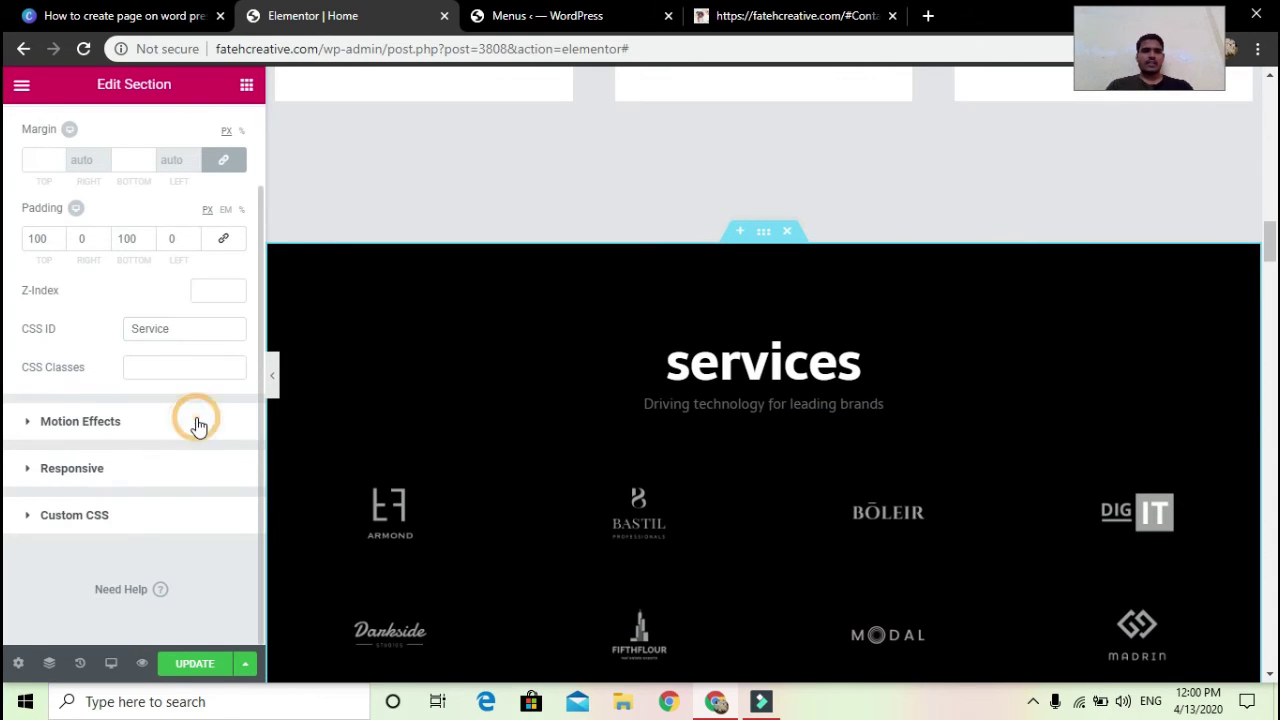
click(130, 302)
click(86, 468)
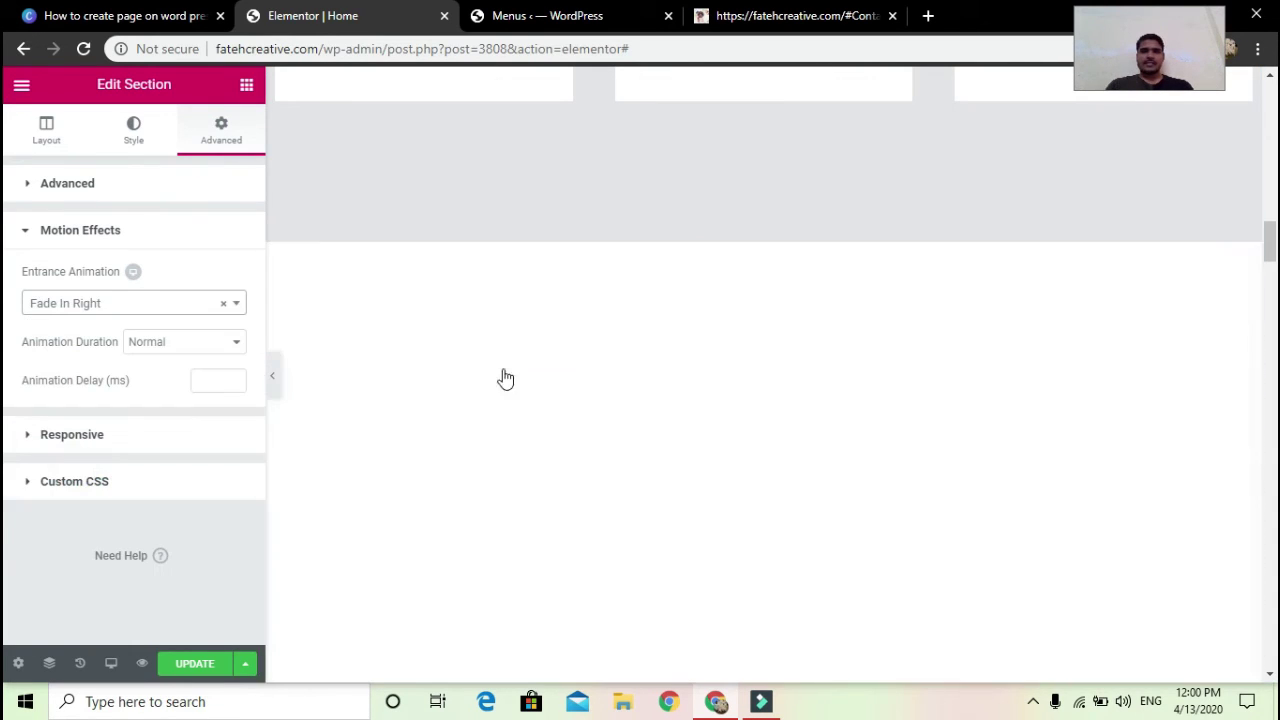
- Give the "Learn from the very best" section the CSS ID "Contact Us" and a Fade In Up entrance animation
scroll(788, 274, down, 10)
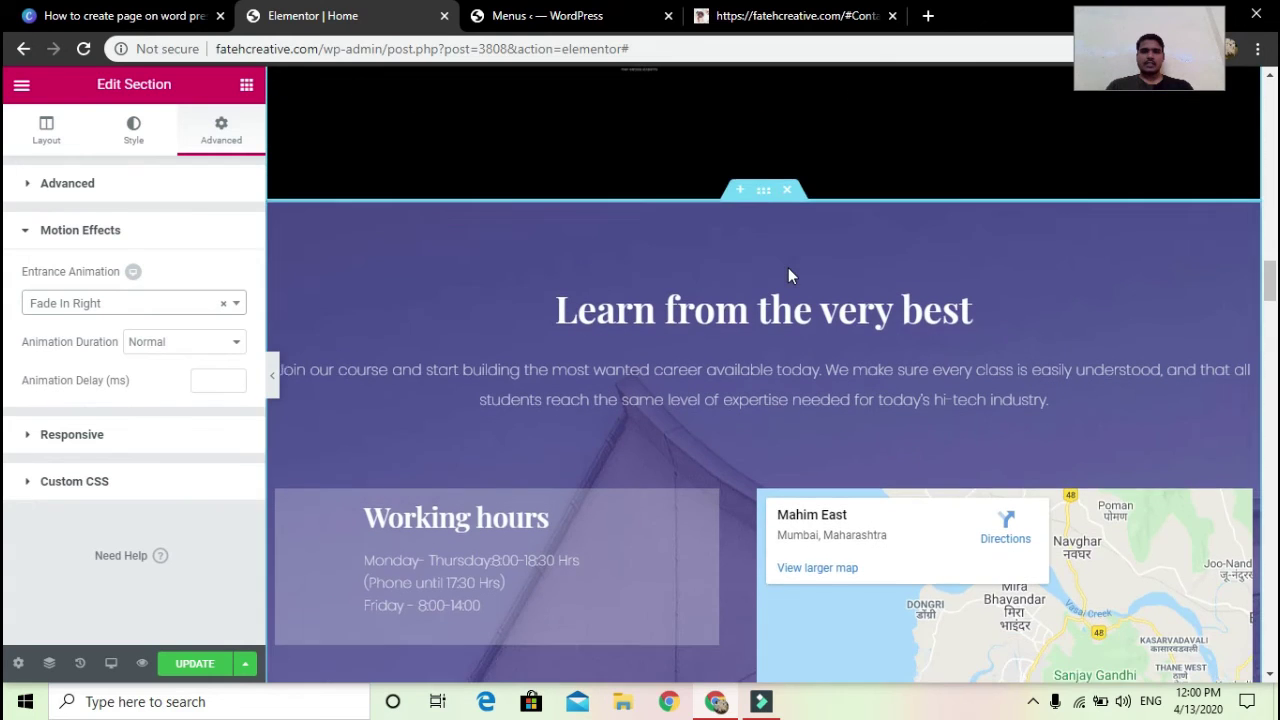
click(767, 191)
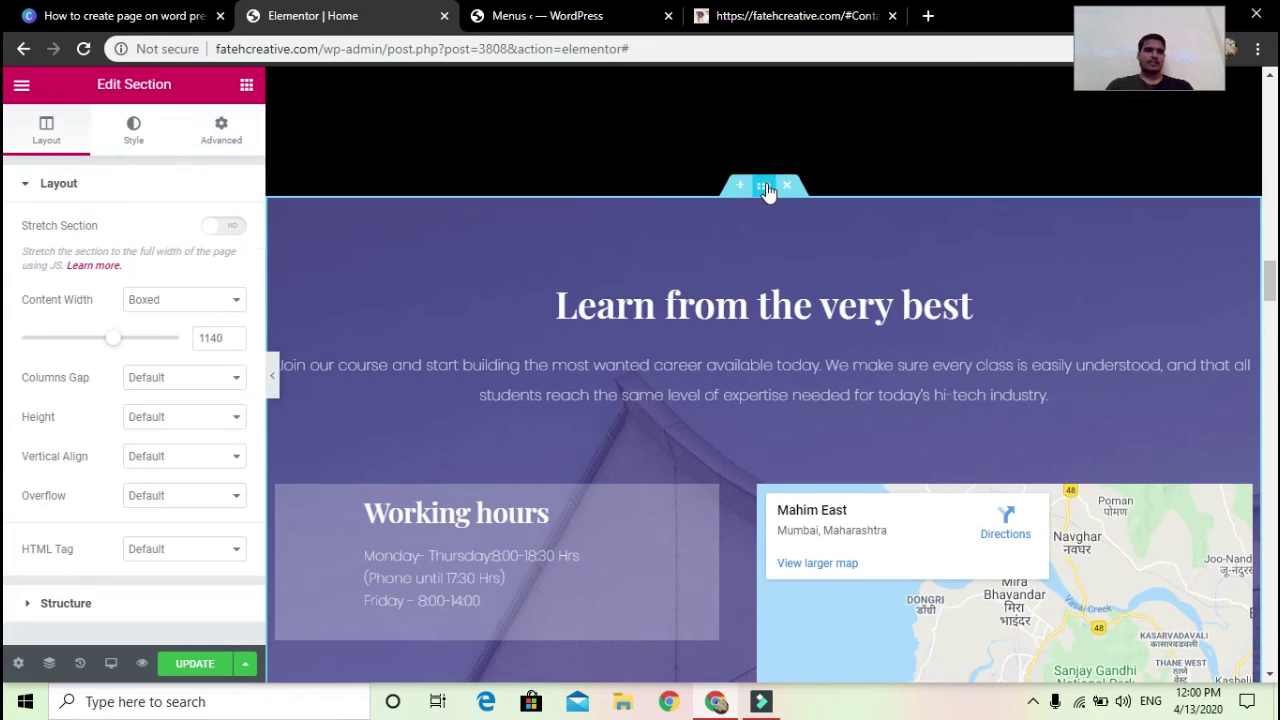
click(210, 125)
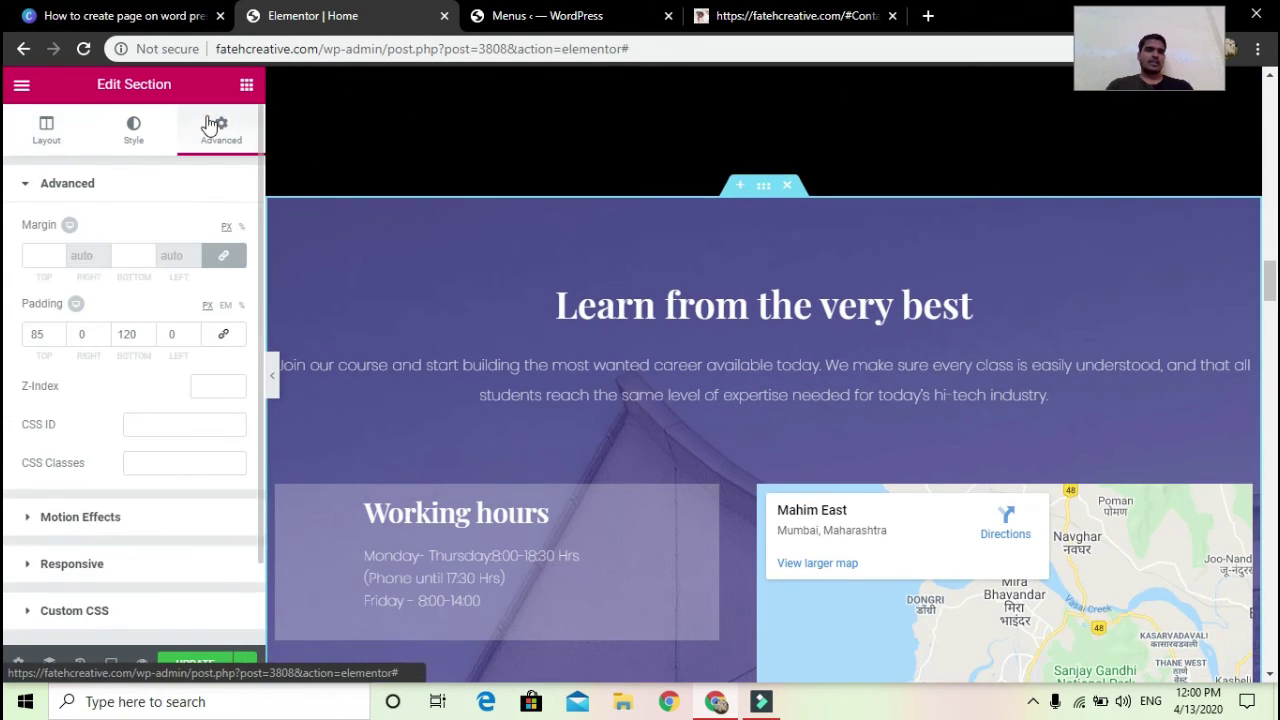
click(152, 424)
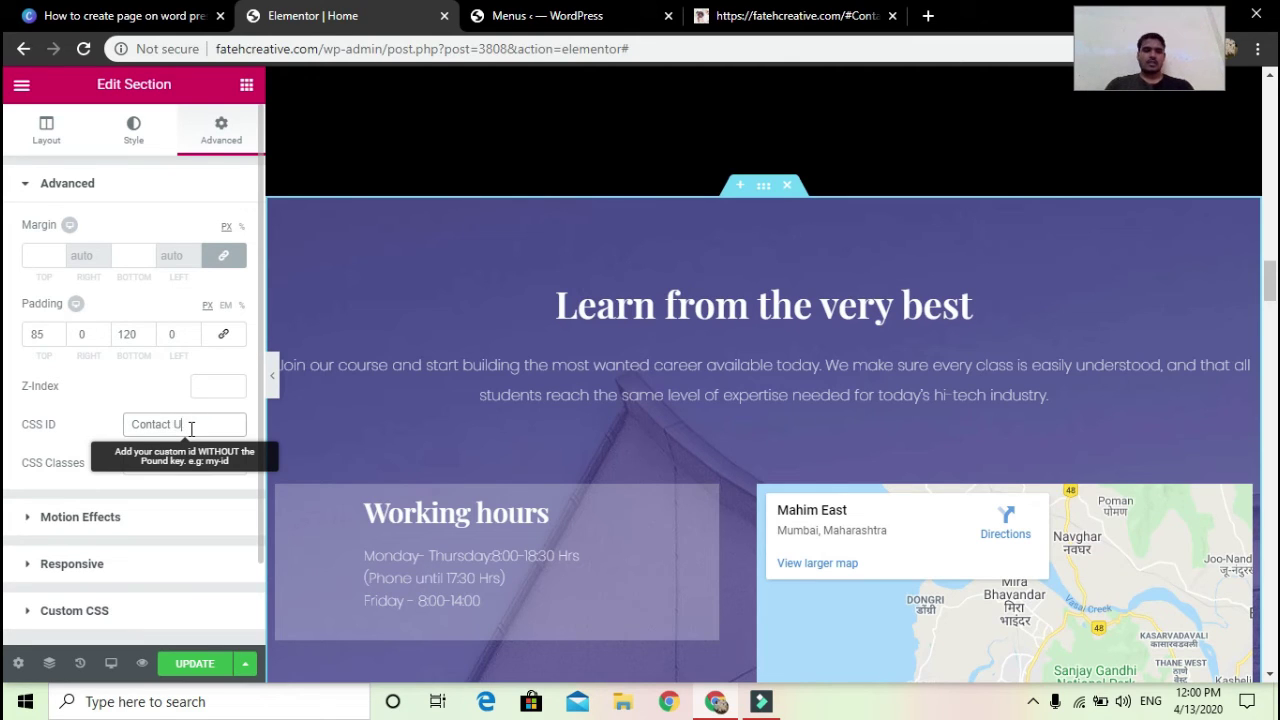
click(141, 518)
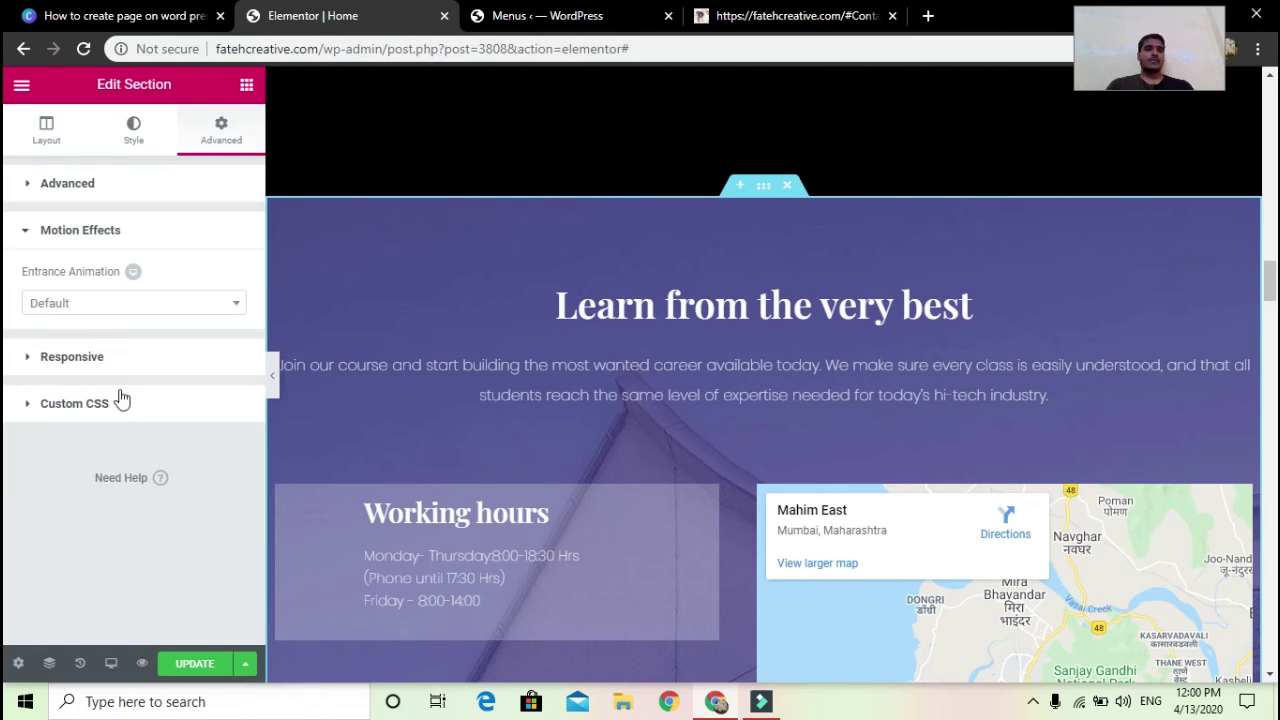
click(84, 314)
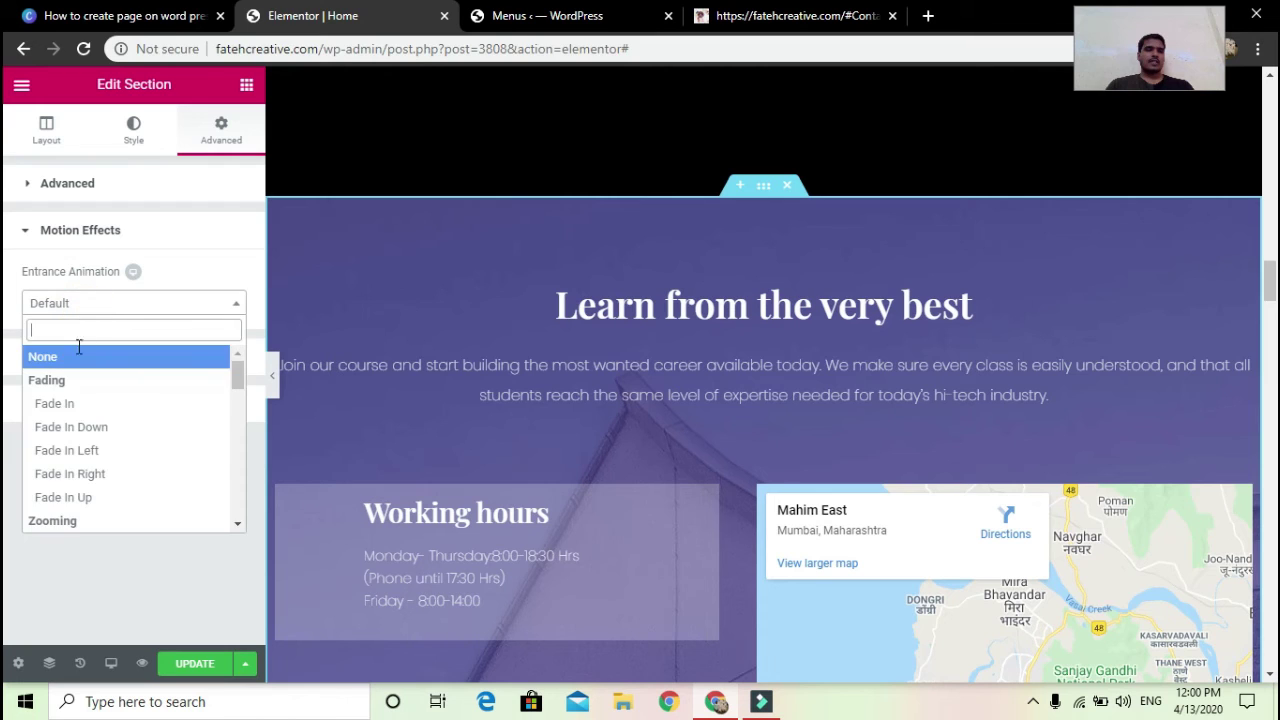
click(89, 494)
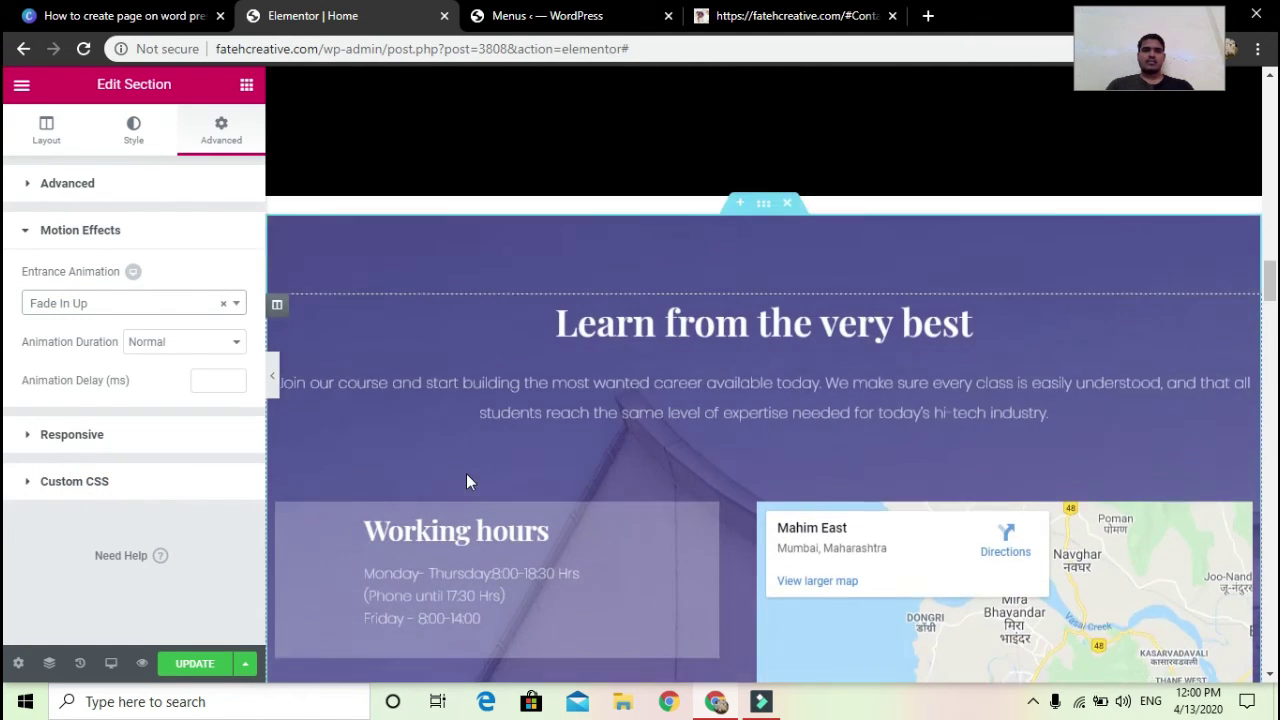
- Update the page with the section changes and open its preview
scroll(466, 482, down, 5)
scroll(466, 482, up, 10)
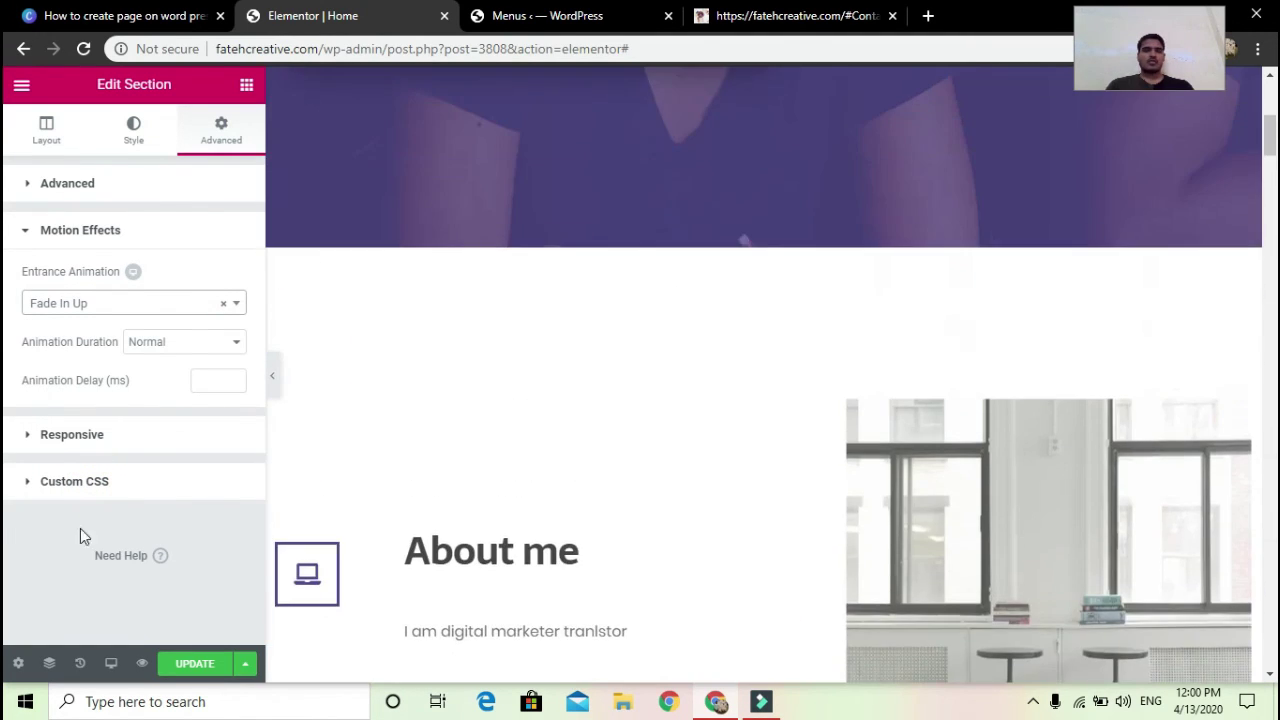
click(173, 665)
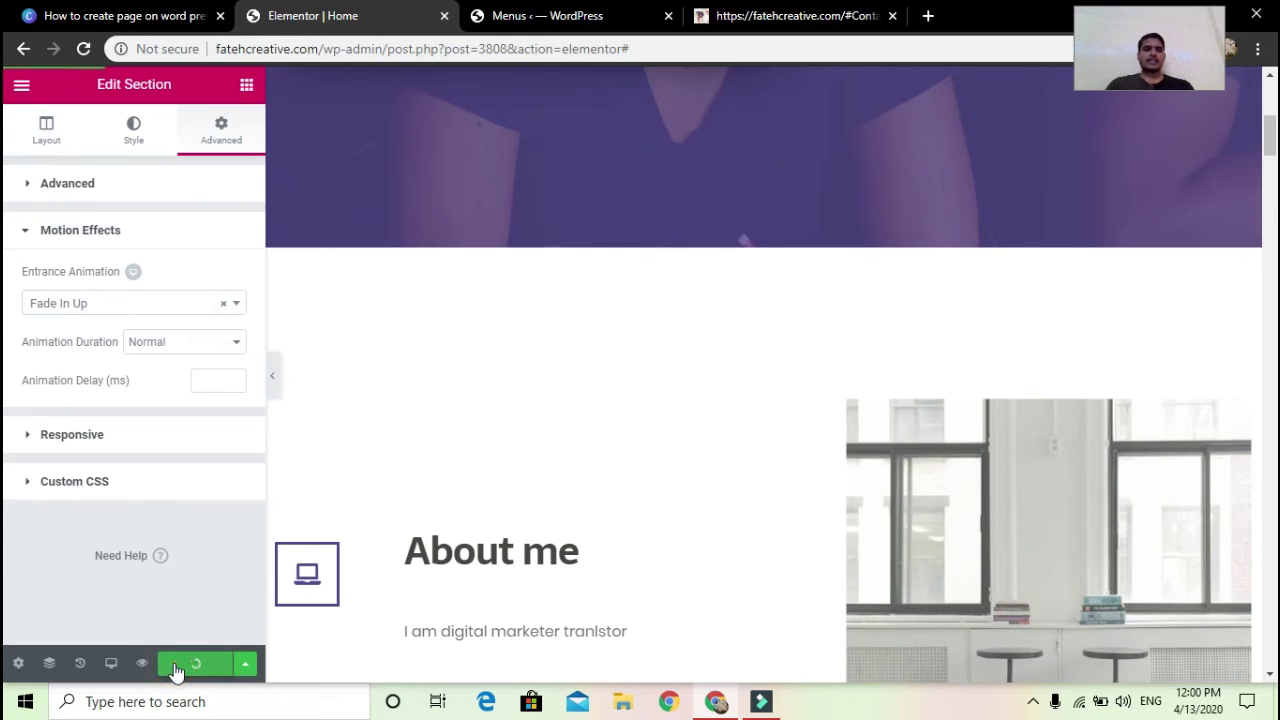
click(142, 665)
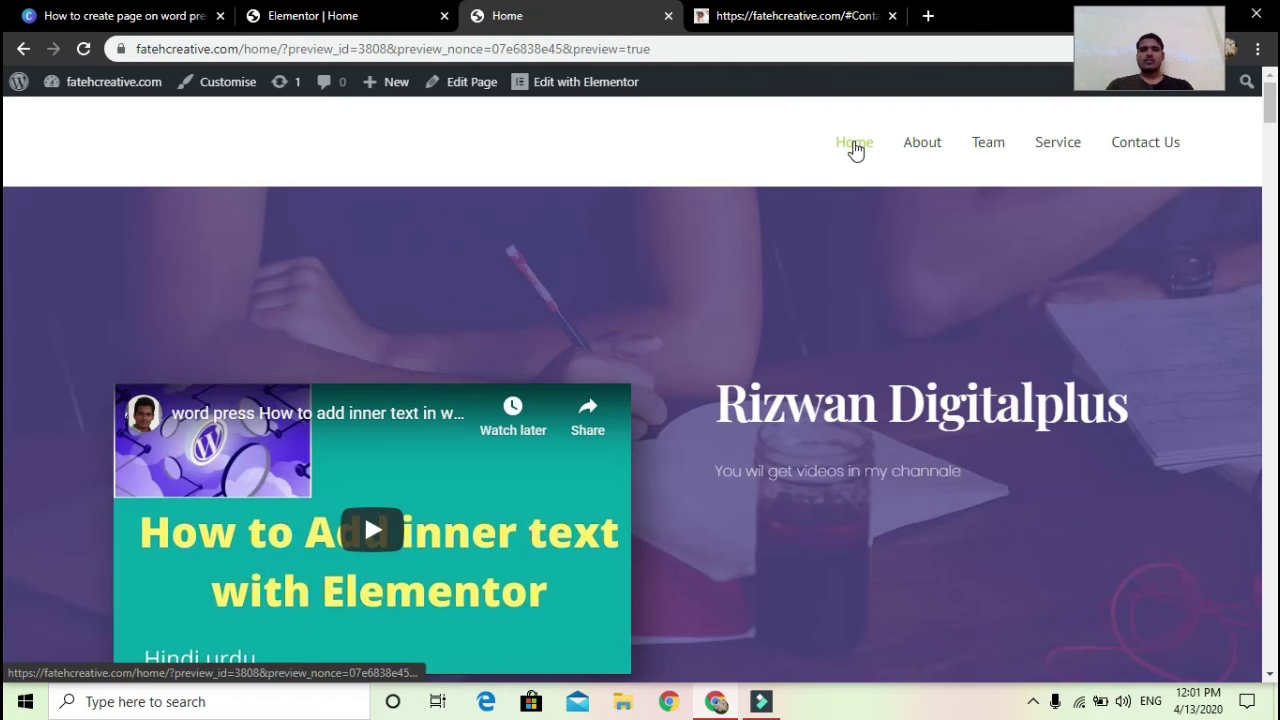
- Test the Home, About, Team, Service and Contact Us menu links in the page preview and return to the header
click(855, 147)
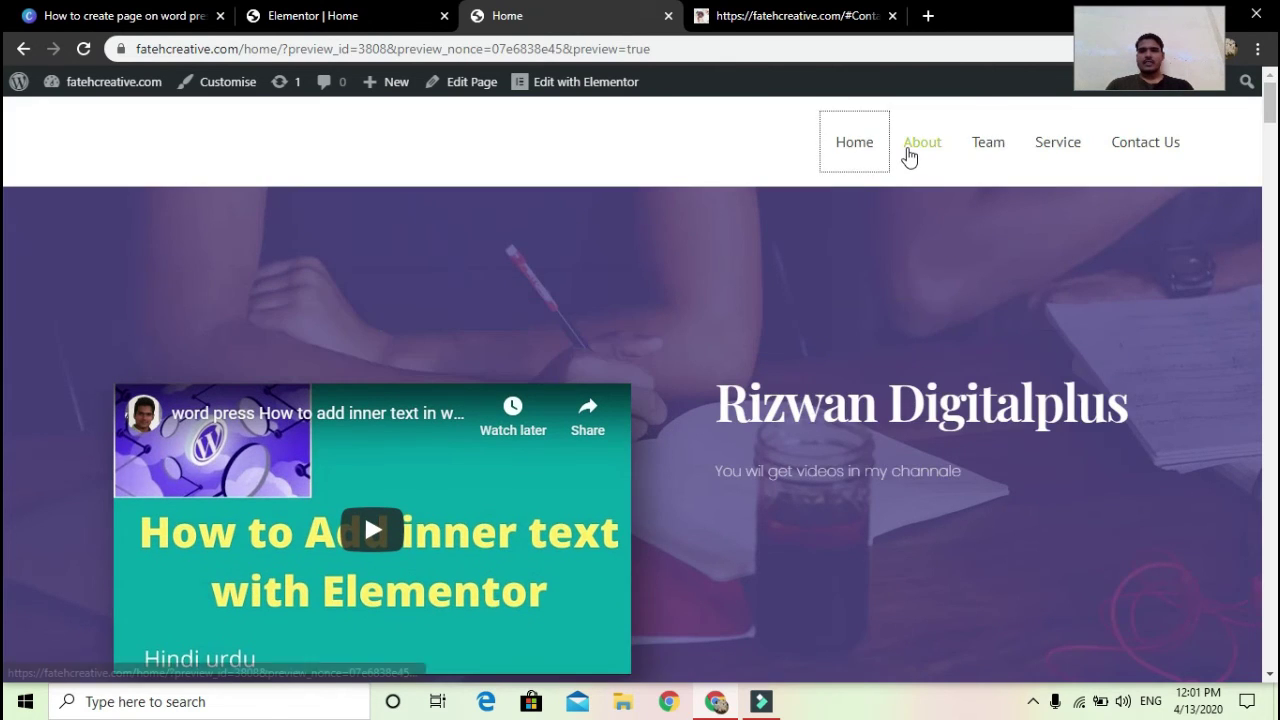
click(908, 155)
scroll(907, 150, up, 5)
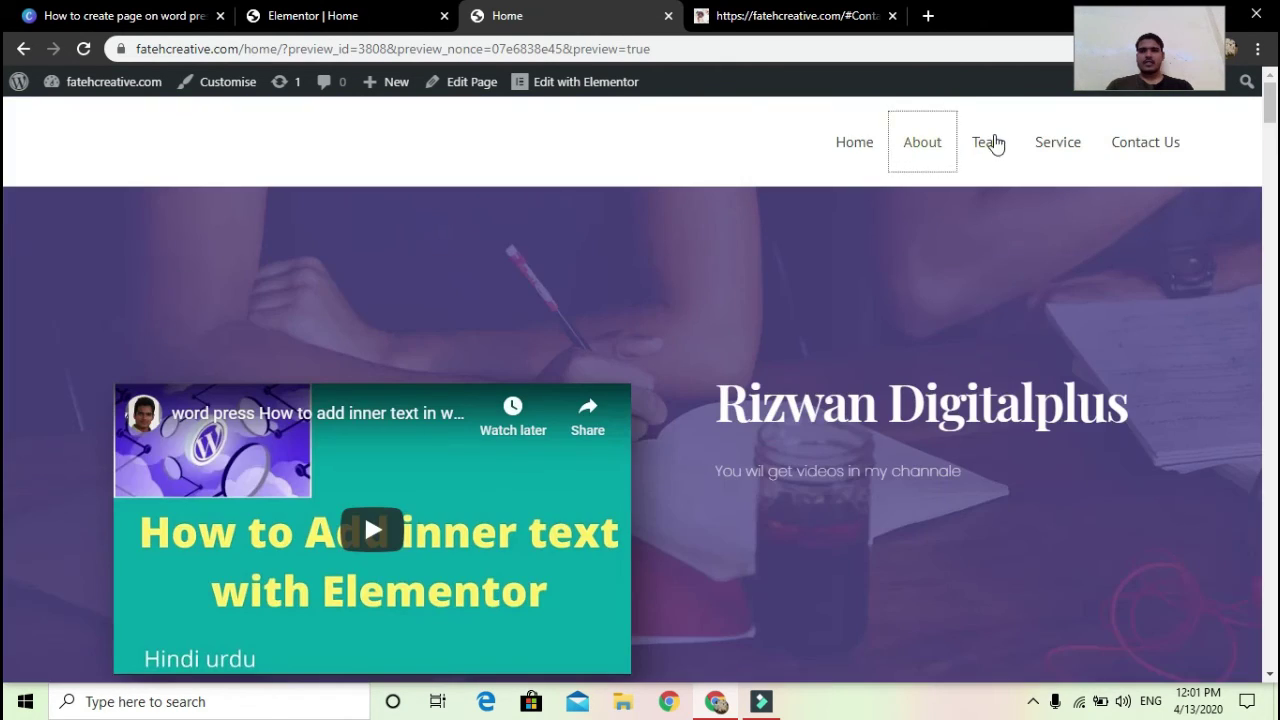
click(994, 142)
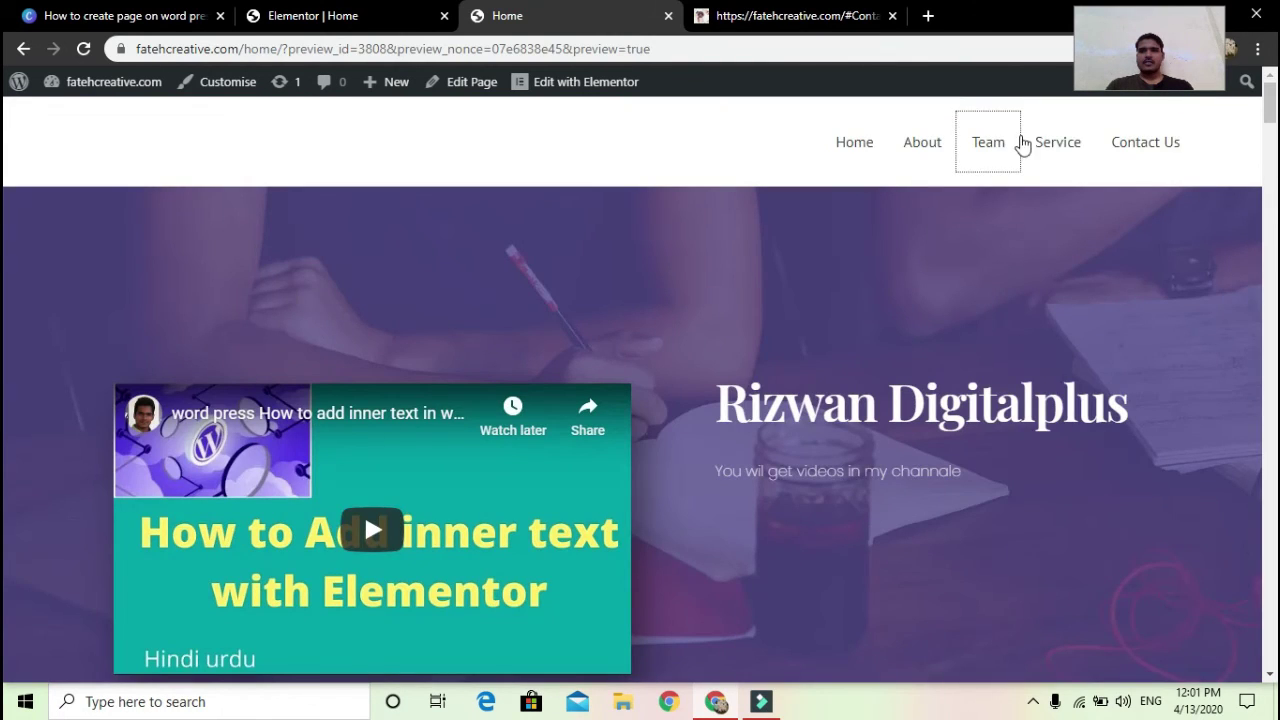
click(1042, 143)
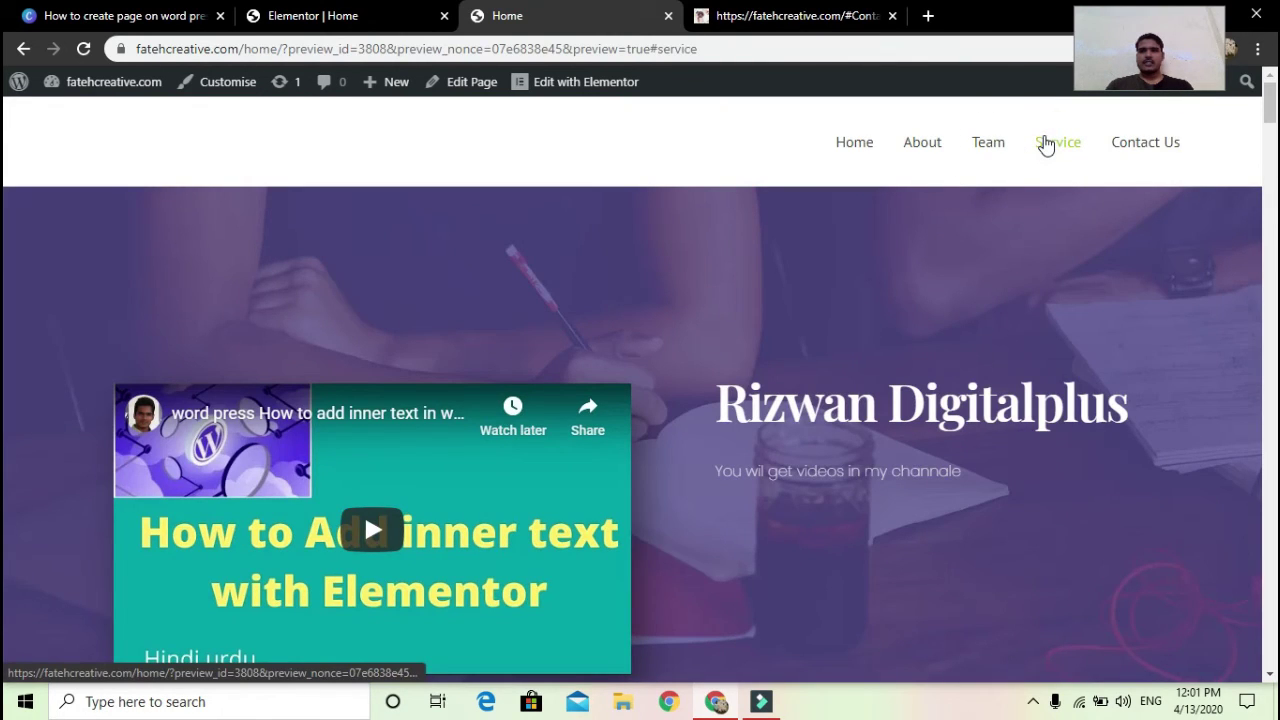
click(1132, 145)
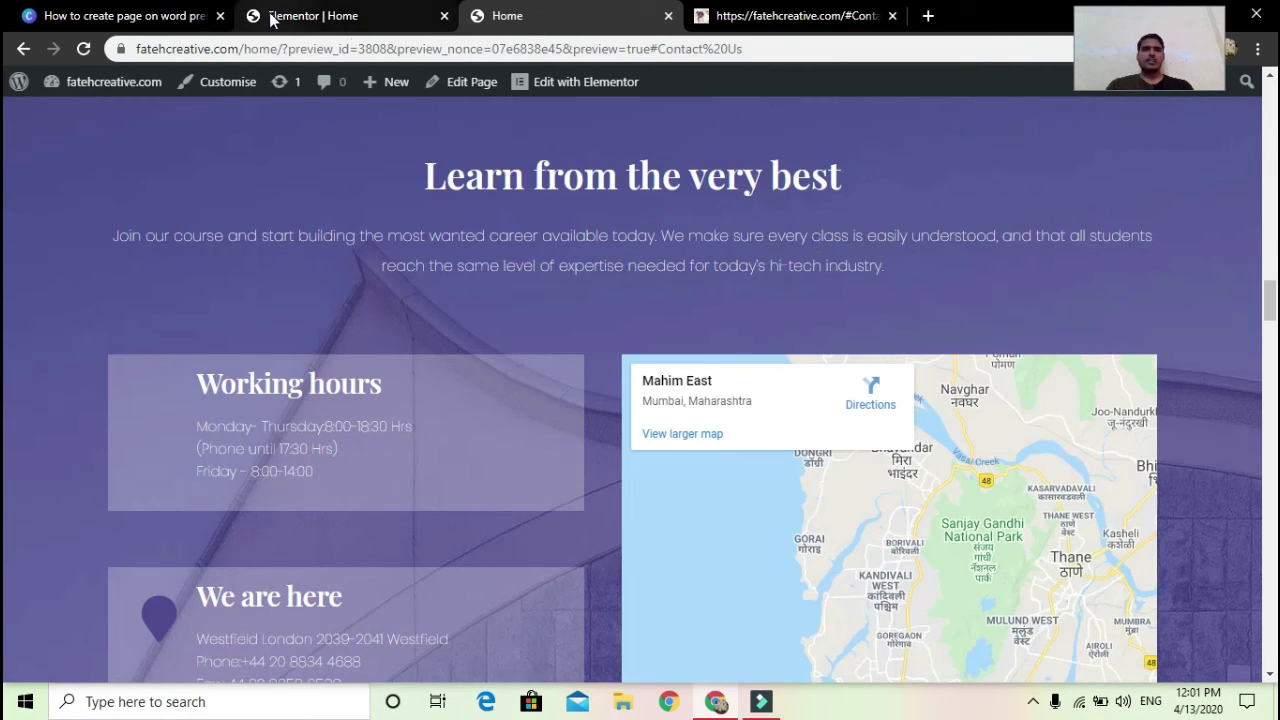
scroll(523, 345, up, 10)
scroll(523, 349, up, 5)
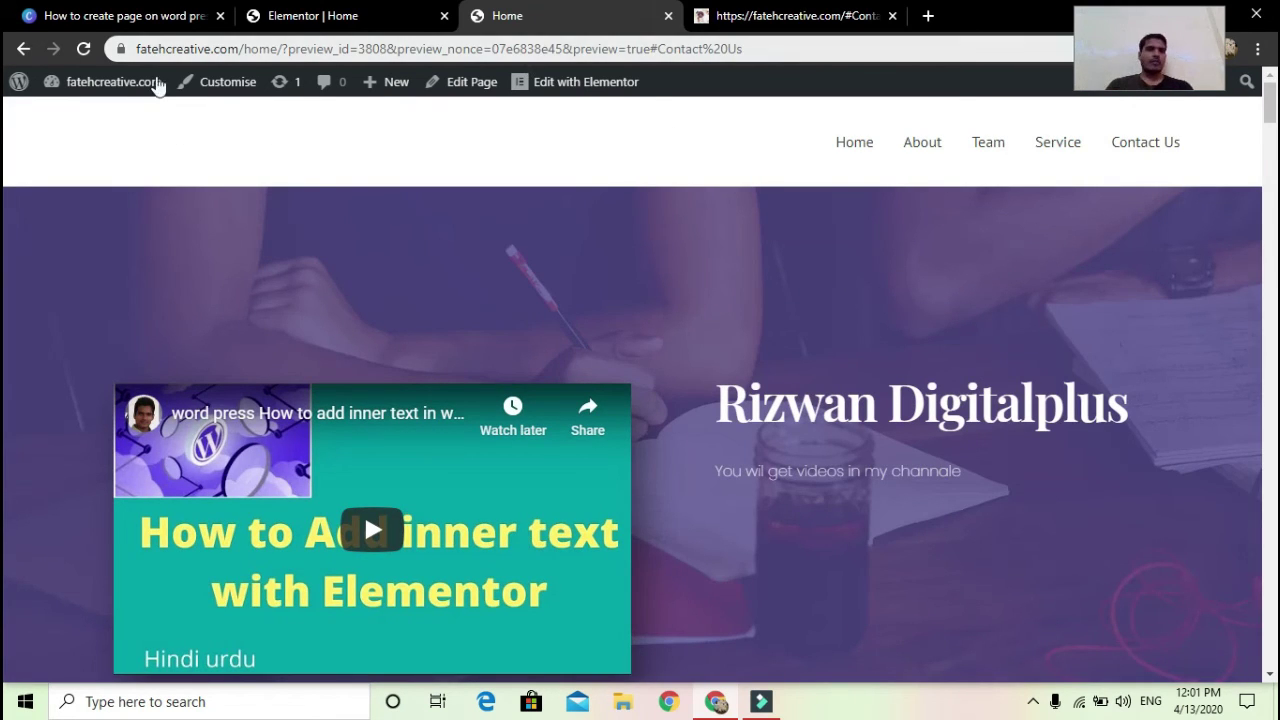
- Go to the WordPress dashboard and open the theme customizer
click(113, 81)
scroll(46, 353, down, 1)
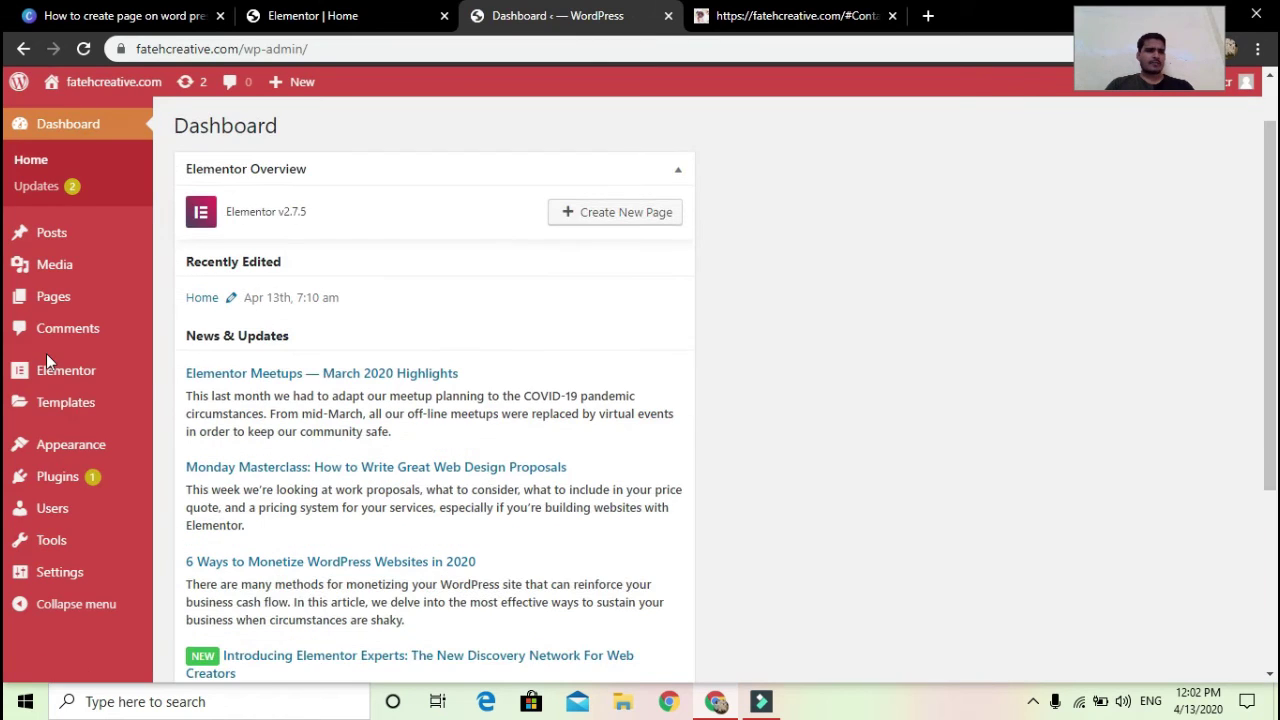
mouse_move(30, 456)
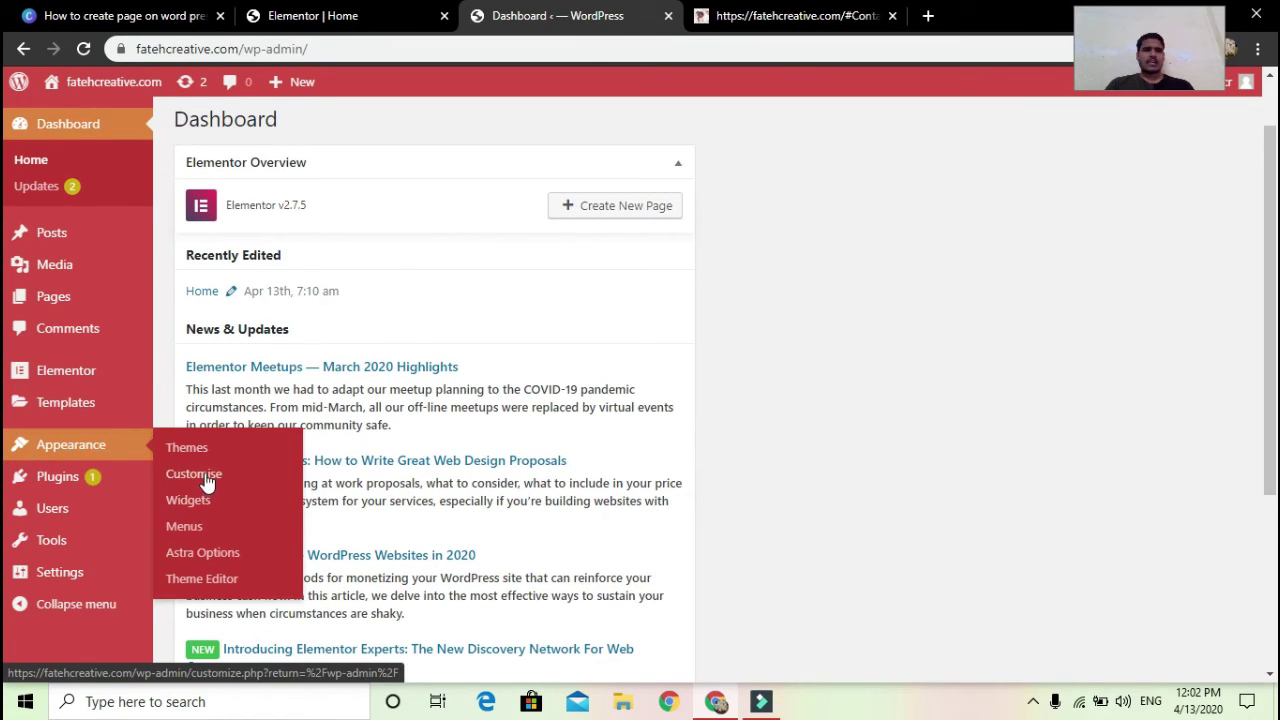
click(206, 475)
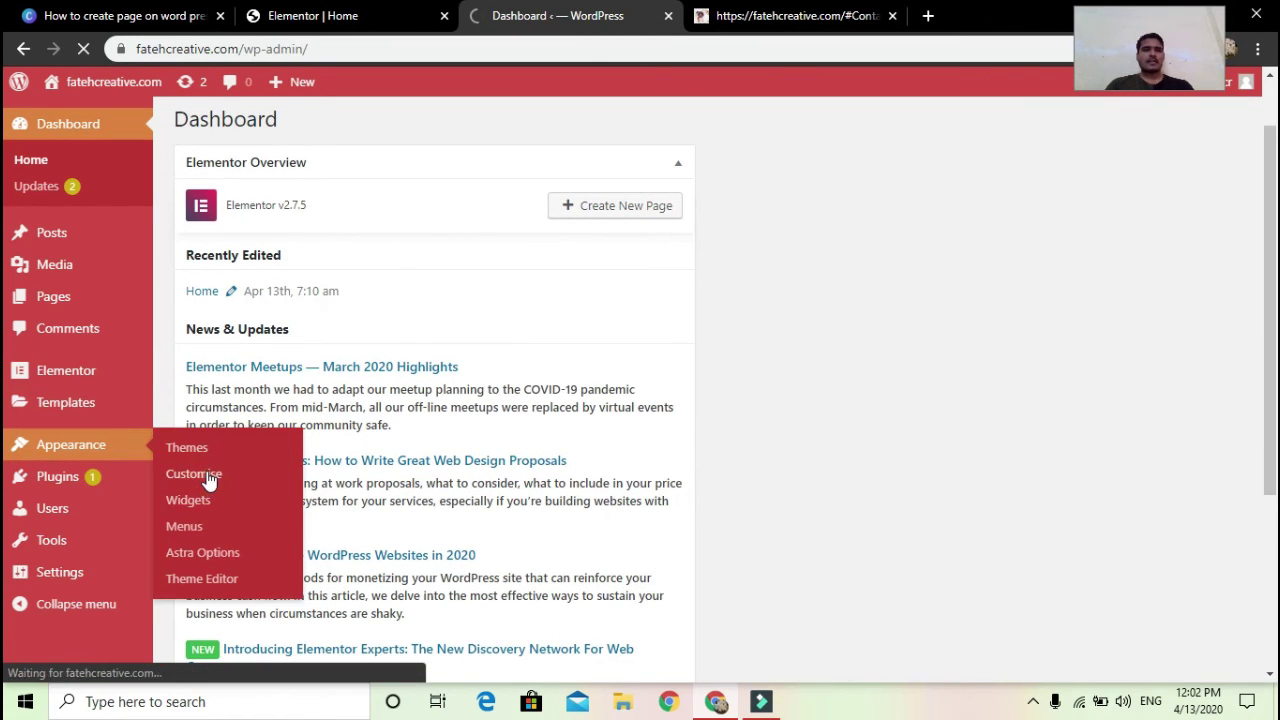